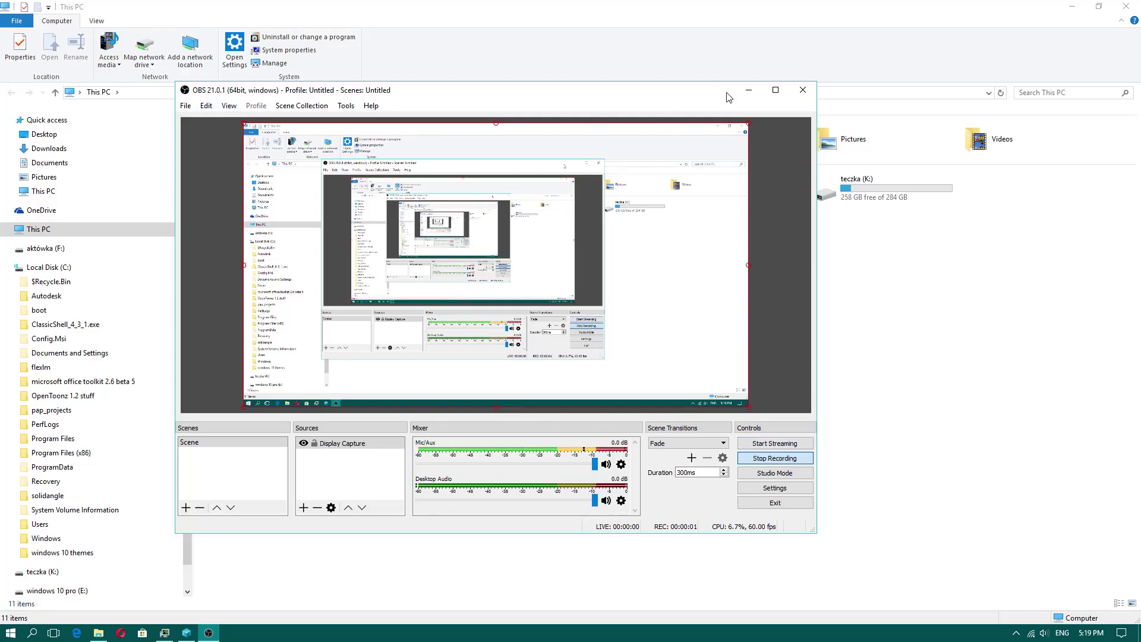
Minimize OBS, find the TransMac folder in All Programs, and open the aktówka (F:) drive.
{"action": "left_click", "coordinate": [749, 90]}
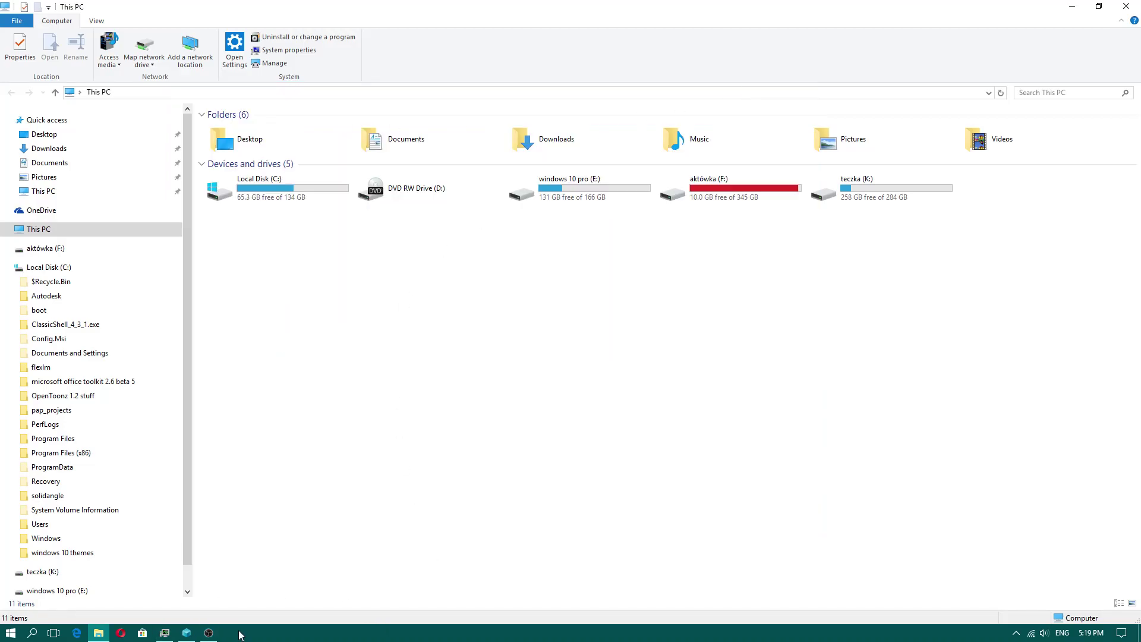
{"action": "left_click", "coordinate": [11, 632]}
{"action": "left_click", "coordinate": [79, 590]}
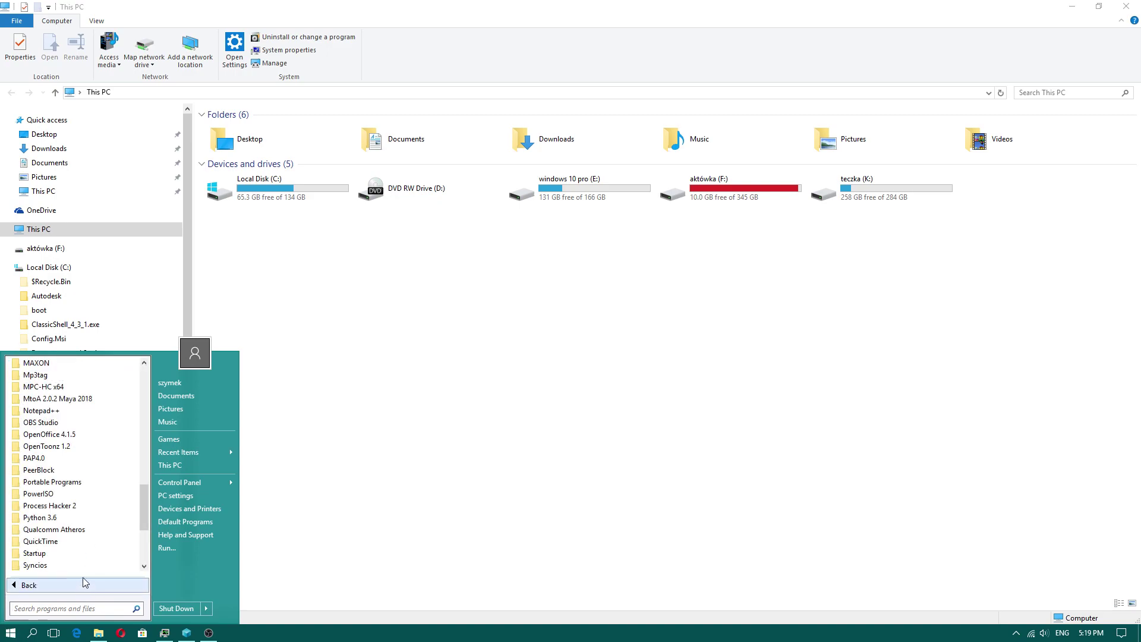
{"action": "left_click_drag", "start_coordinate": [142, 502], "coordinate": [145, 527]}
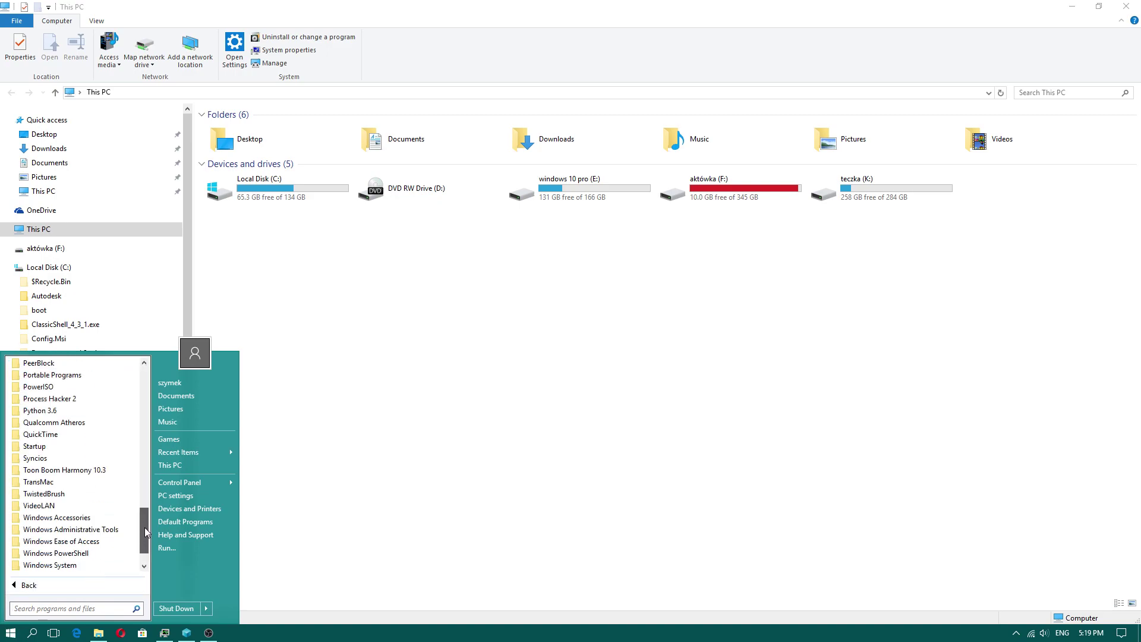
{"action": "left_click", "coordinate": [71, 484]}
{"action": "double_click", "coordinate": [748, 188]}
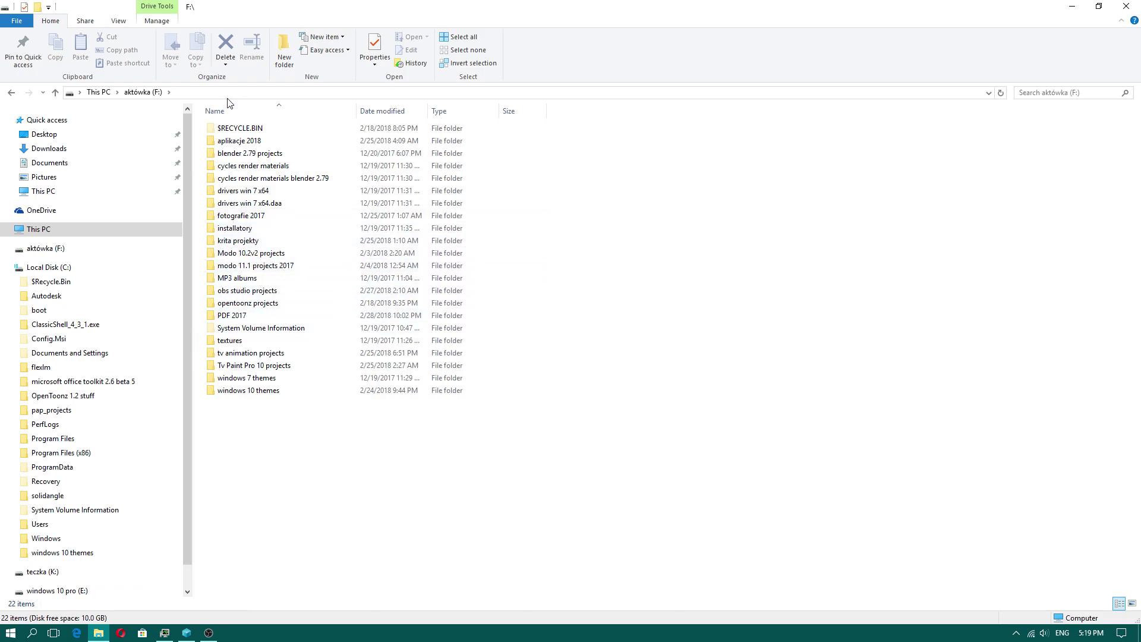
On drive E:, open sierra amd v4.5, look into kernels and Extra, then return to sierra amd v4.5.
{"action": "left_click", "coordinate": [98, 92]}
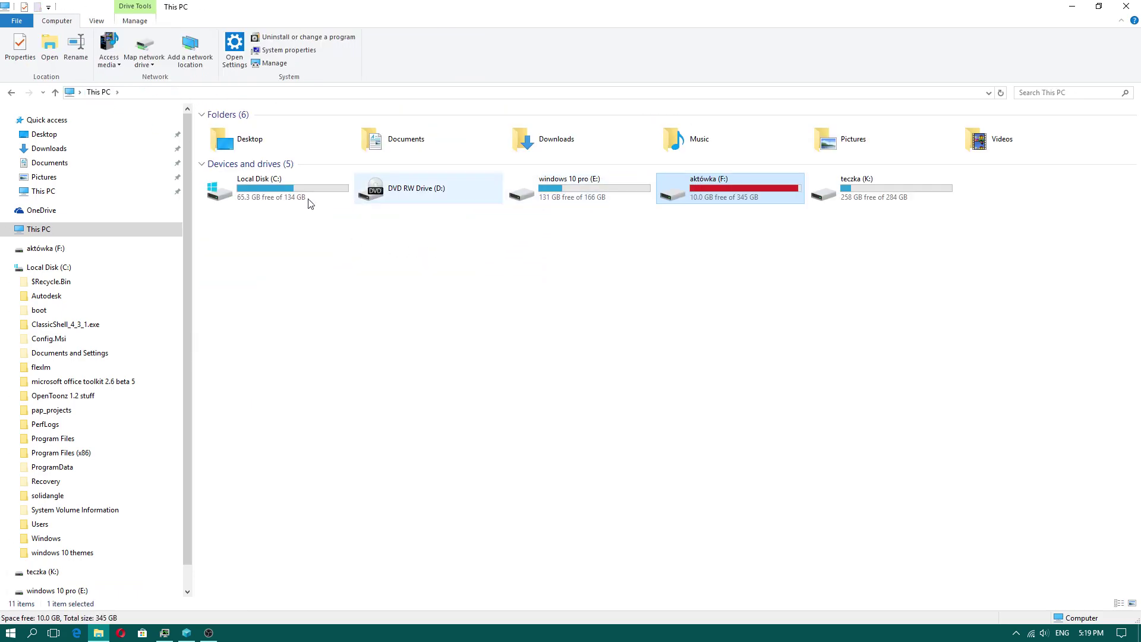
{"action": "double_click", "coordinate": [526, 192]}
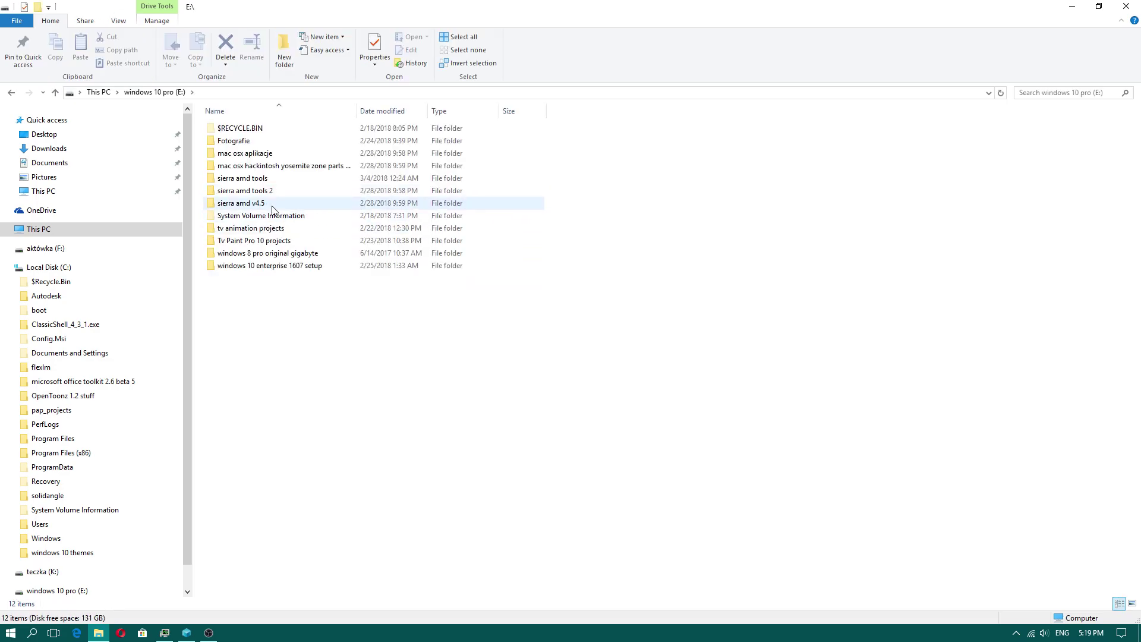
{"action": "double_click", "coordinate": [259, 204]}
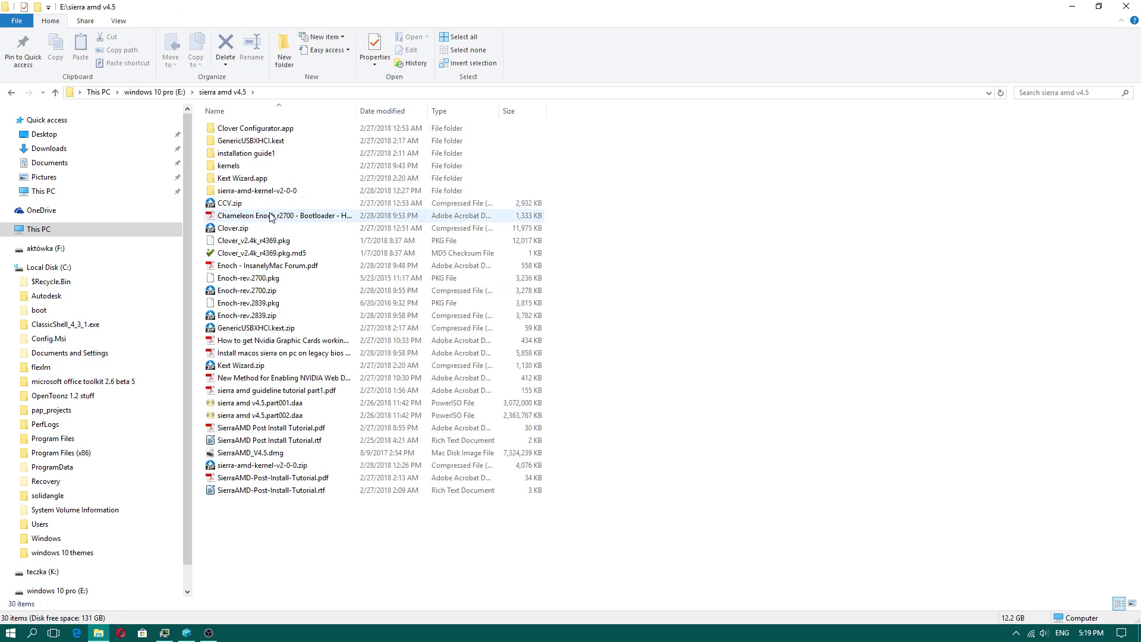
{"action": "double_click", "coordinate": [232, 168]}
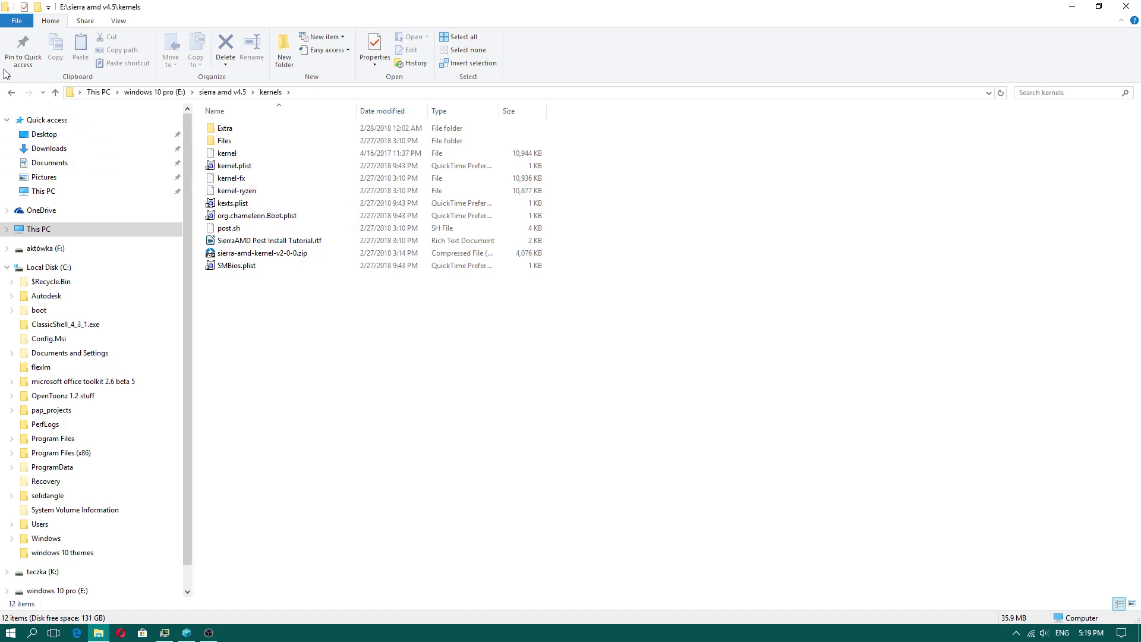
{"action": "double_click", "coordinate": [226, 128]}
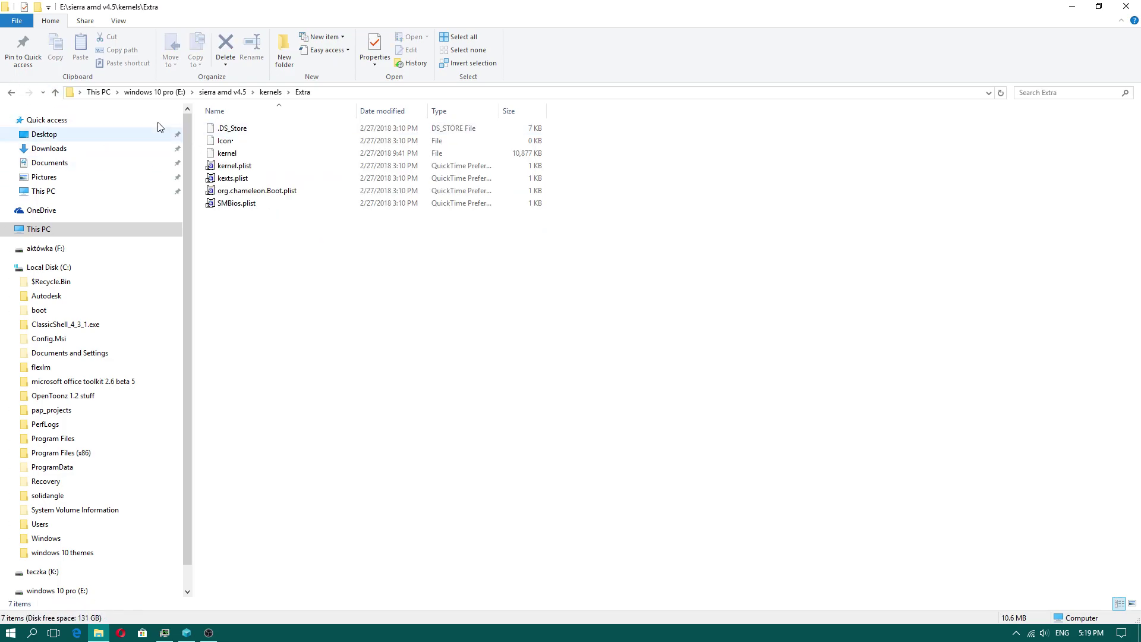
{"action": "key", "text": "BackSpace"}
{"action": "key", "text": "BackSpace"}
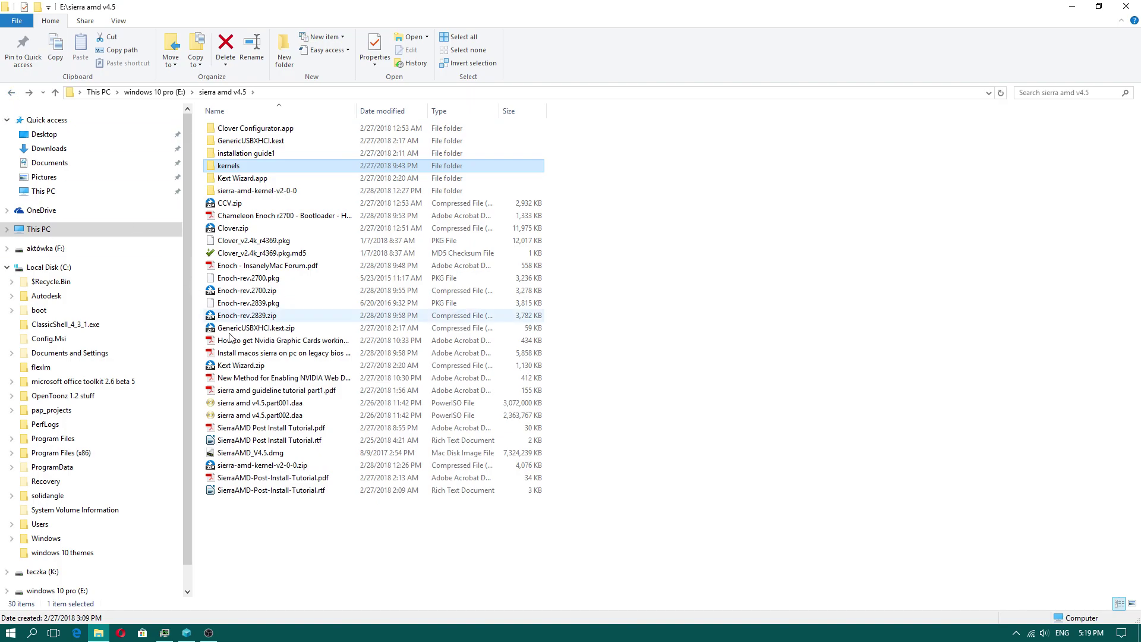
{"action": "left_click", "coordinate": [282, 491]}
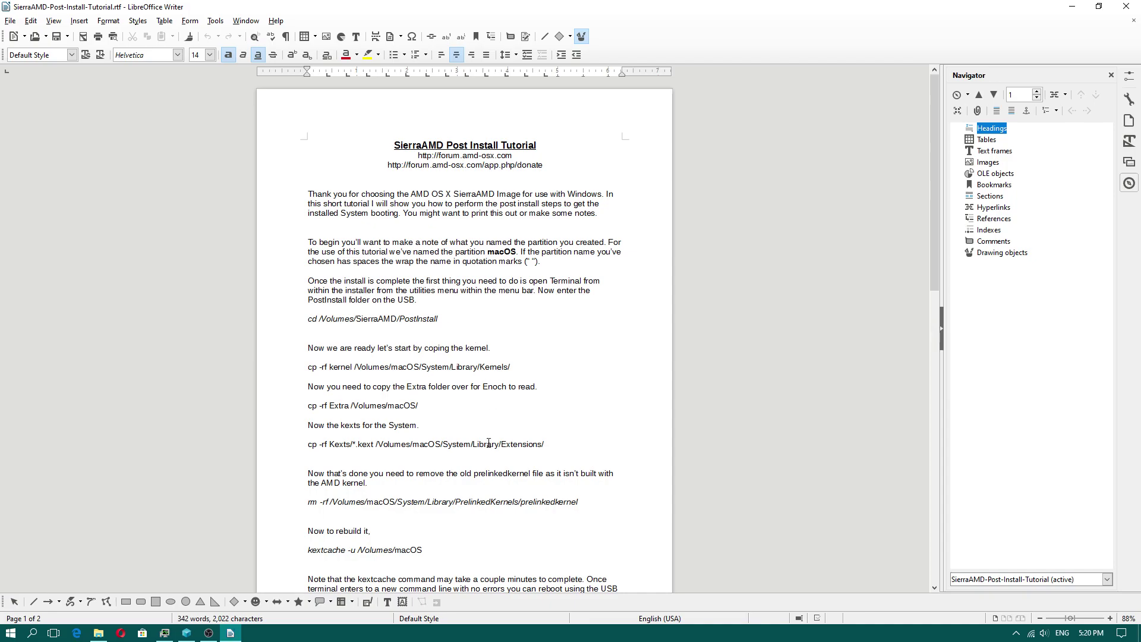
{"action": "left_click", "coordinate": [934, 328]}
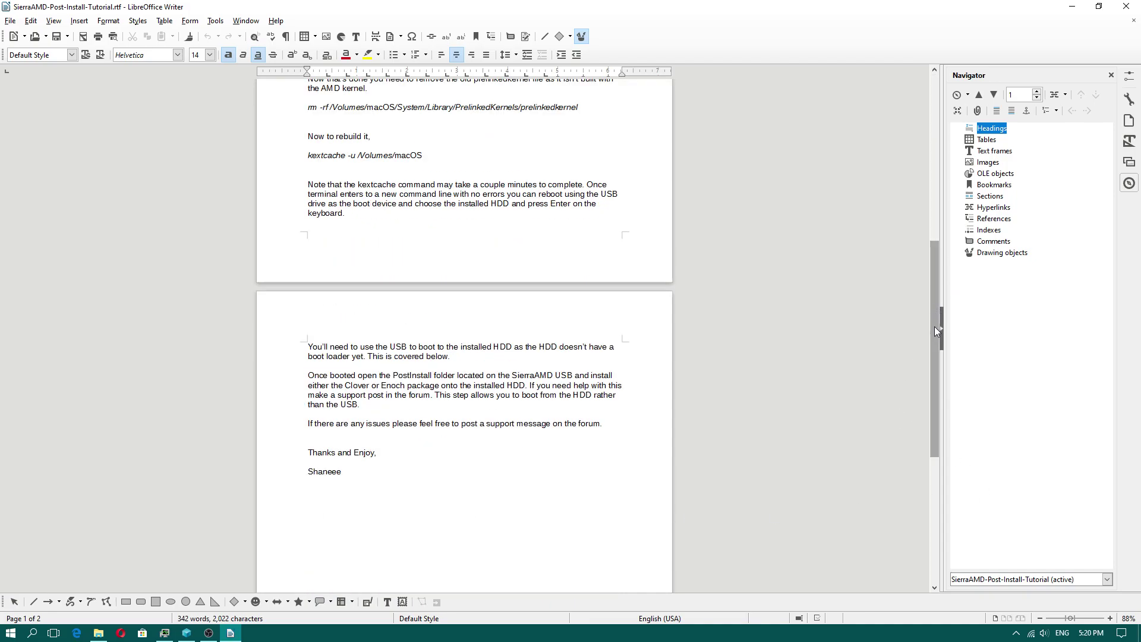
{"action": "left_click_drag", "start_coordinate": [945, 336], "coordinate": [939, 179]}
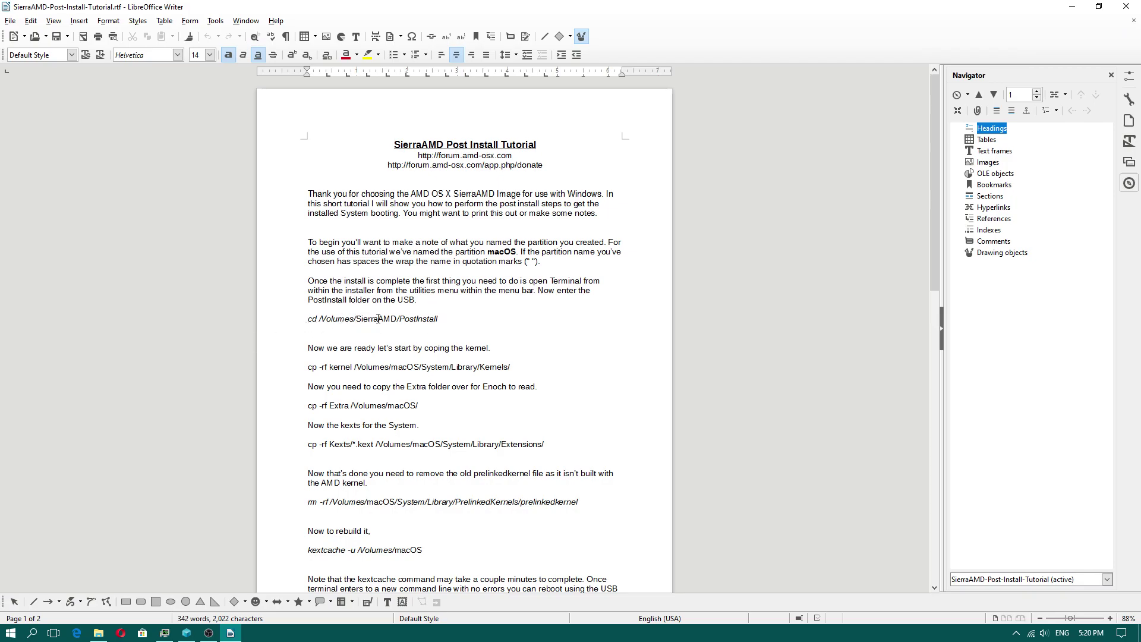
{"action": "left_click", "coordinate": [1126, 7]}
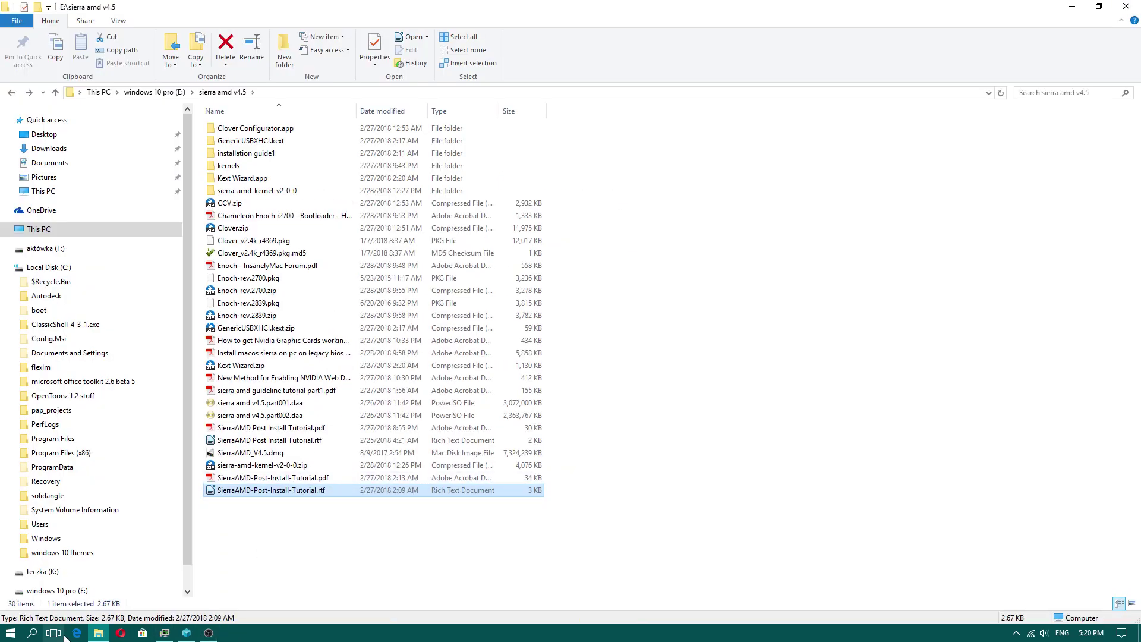
Launch TransMac from the Start menu with Run as administrator.
{"action": "left_click", "coordinate": [11, 633]}
{"action": "left_click", "coordinate": [36, 585]}
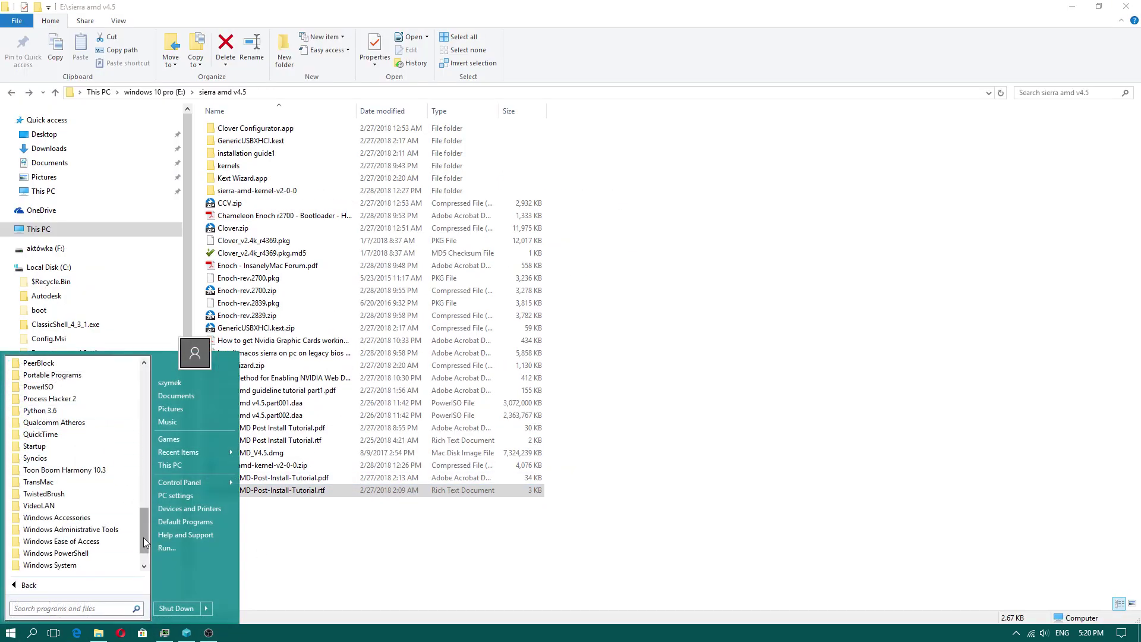
{"action": "mouse_move", "coordinate": [143, 535]}
{"action": "left_mouse_down"}
{"action": "mouse_move", "coordinate": [148, 458]}
{"action": "mouse_move", "coordinate": [154, 550]}
{"action": "left_mouse_up"}
{"action": "left_click", "coordinate": [49, 447]}
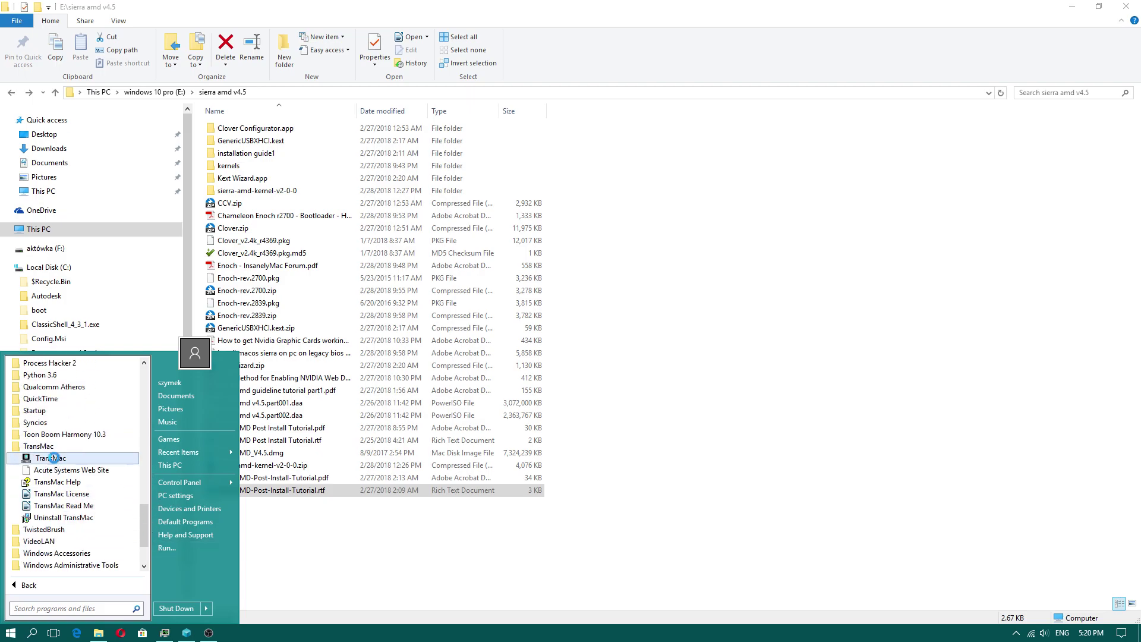
{"action": "right_click", "coordinate": [53, 458]}
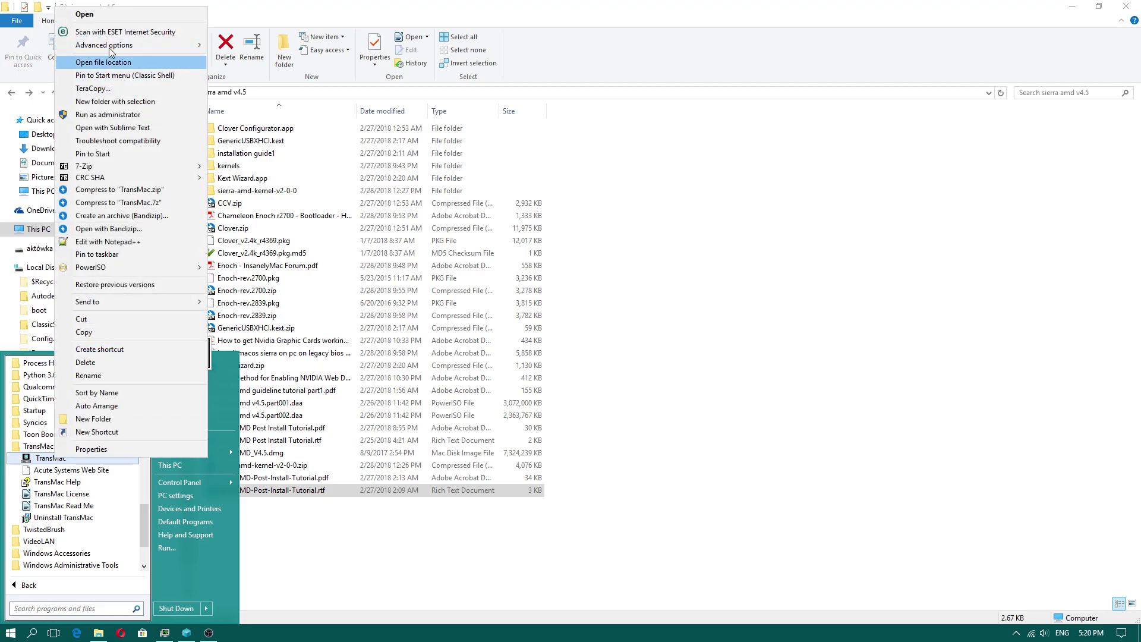
{"action": "left_click", "coordinate": [110, 116]}
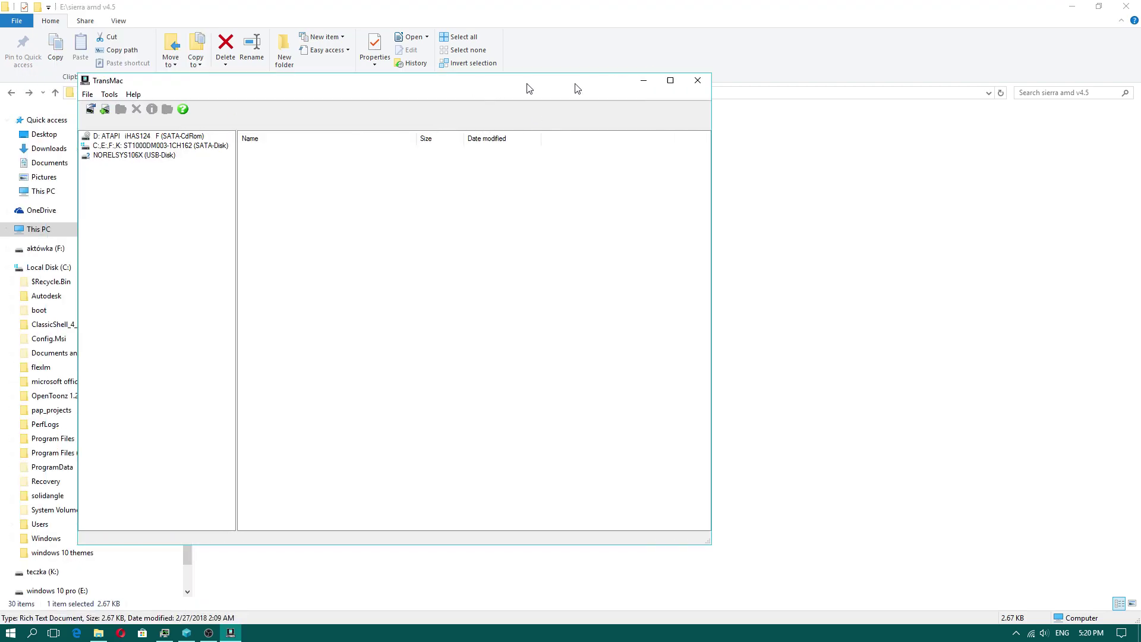
Move the TransMac window aside and open the kernels folder in the maximized Explorer window.
{"action": "left_click_drag", "start_coordinate": [529, 88], "coordinate": [451, 221]}
{"action": "left_click", "coordinate": [279, 158]}
{"action": "double_click", "coordinate": [279, 158]}
{"action": "left_click_drag", "start_coordinate": [309, 12], "coordinate": [619, 3]}
Move TransMac to the right and expand NORELSYS106X down to system/System/Library/Kernels.
{"action": "left_click", "coordinate": [230, 633]}
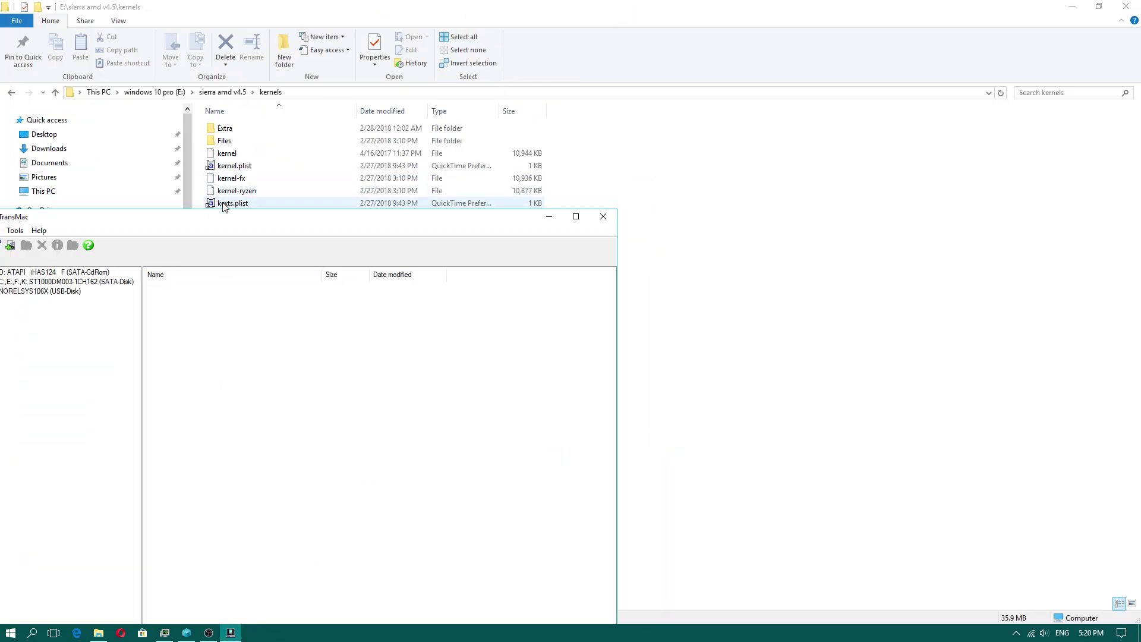
{"action": "left_click_drag", "start_coordinate": [224, 212], "coordinate": [276, 154]}
{"action": "left_click_drag", "start_coordinate": [440, 156], "coordinate": [856, 144]}
{"action": "double_click", "coordinate": [496, 213]}
{"action": "double_click", "coordinate": [491, 232]}
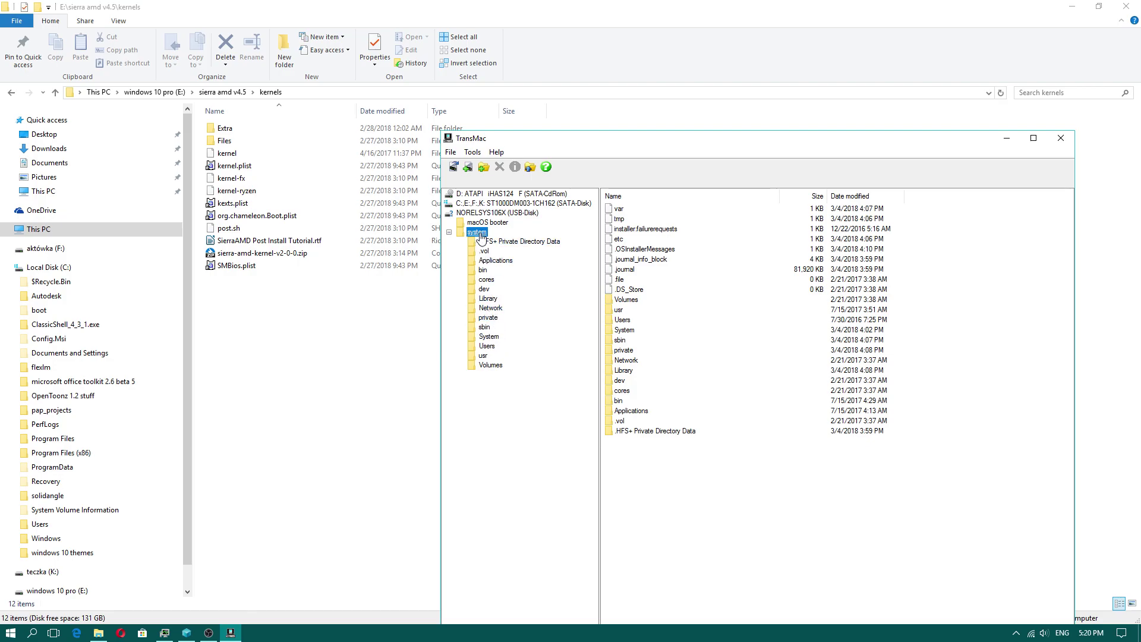
{"action": "double_click", "coordinate": [492, 338]}
{"action": "double_click", "coordinate": [500, 347]}
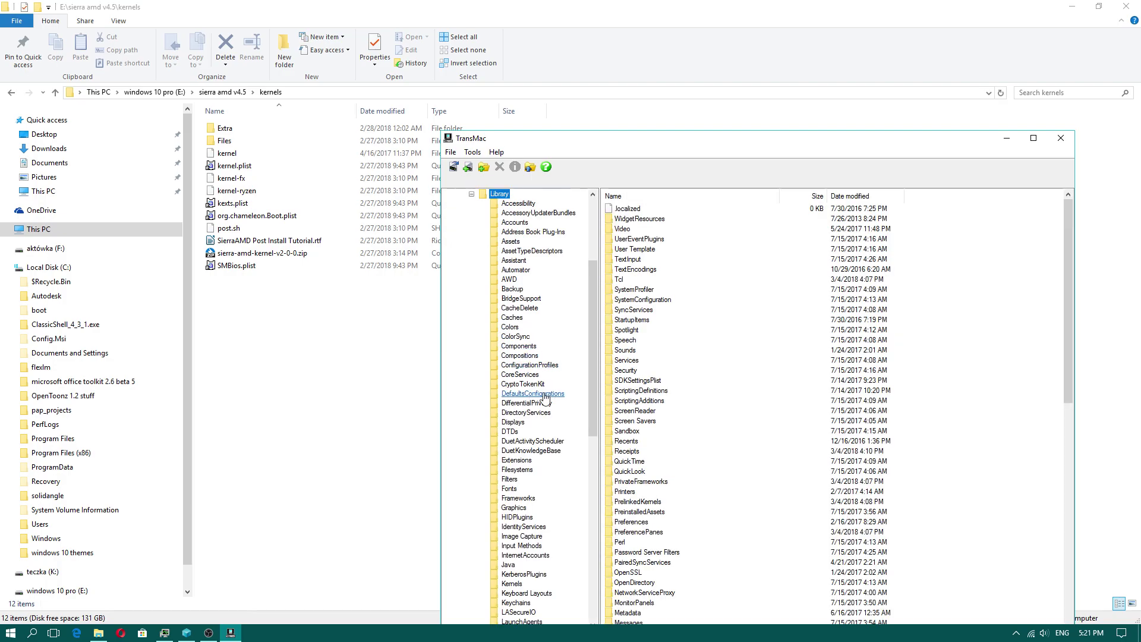
{"action": "scroll", "coordinate": [545, 398], "scroll_direction": "down", "scroll_amount": 2}
{"action": "left_click", "coordinate": [513, 527]}
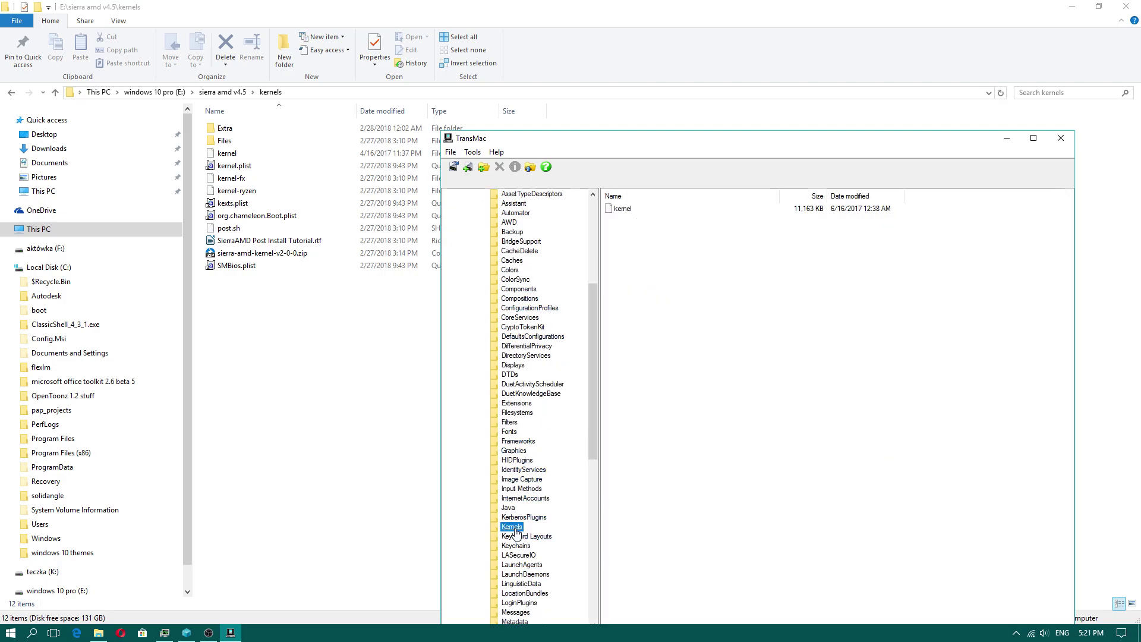
Delete the kernel file from the Kernels folder and confirm with Yes.
{"action": "right_click", "coordinate": [626, 212]}
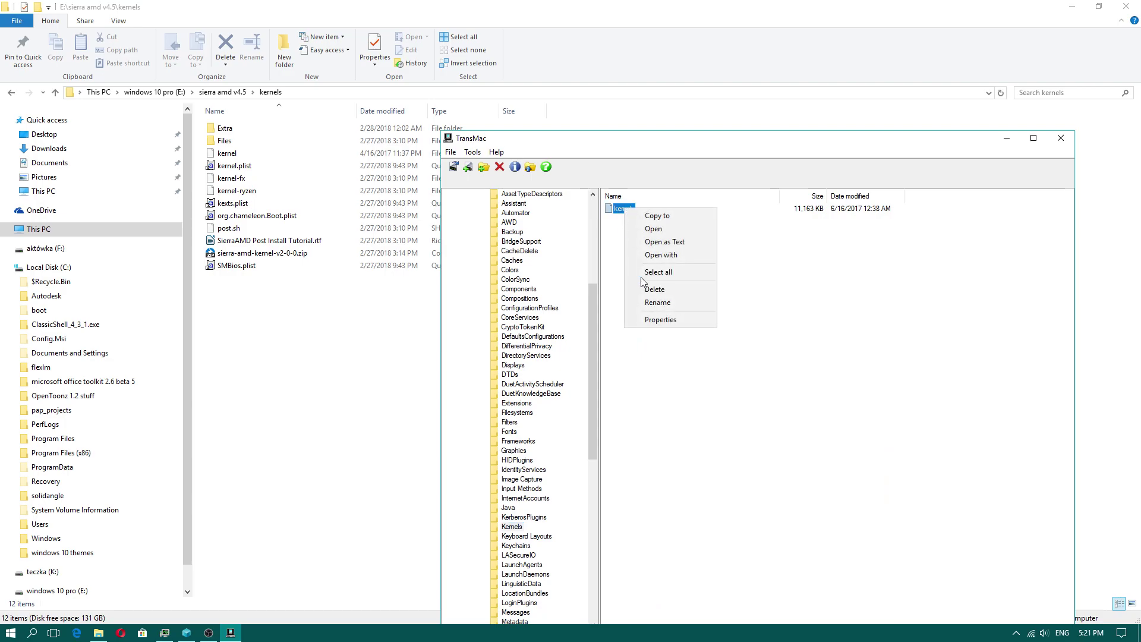
{"action": "left_click", "coordinate": [659, 291]}
{"action": "left_click", "coordinate": [730, 410]}
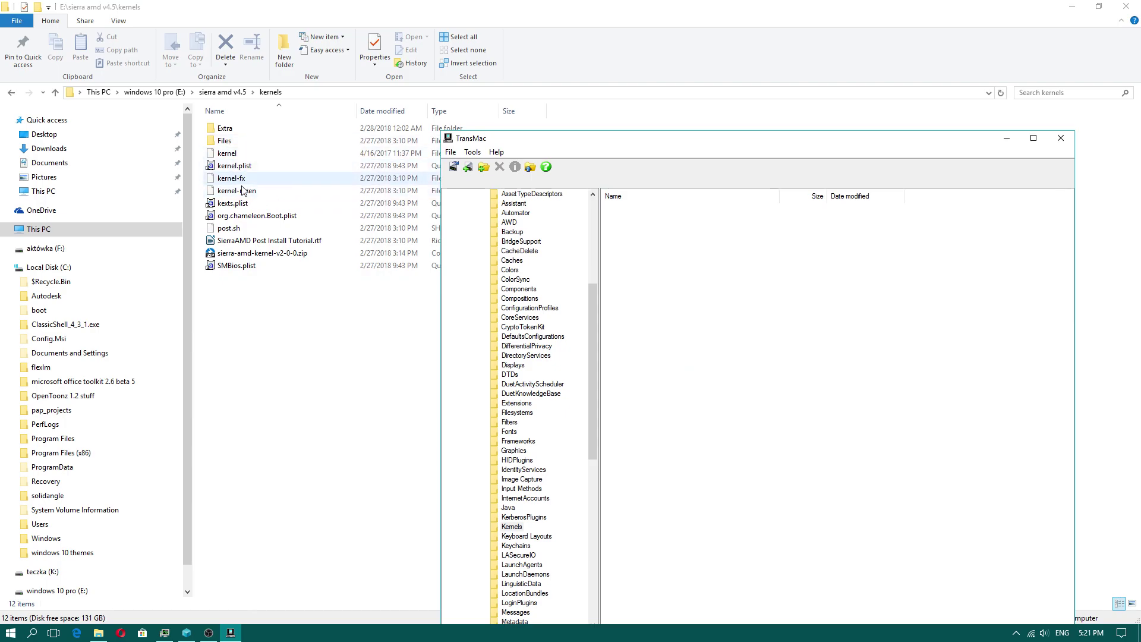
Create a new folder named 'kernel ryzen' inside the kernels folder.
{"action": "right_click", "coordinate": [250, 319]}
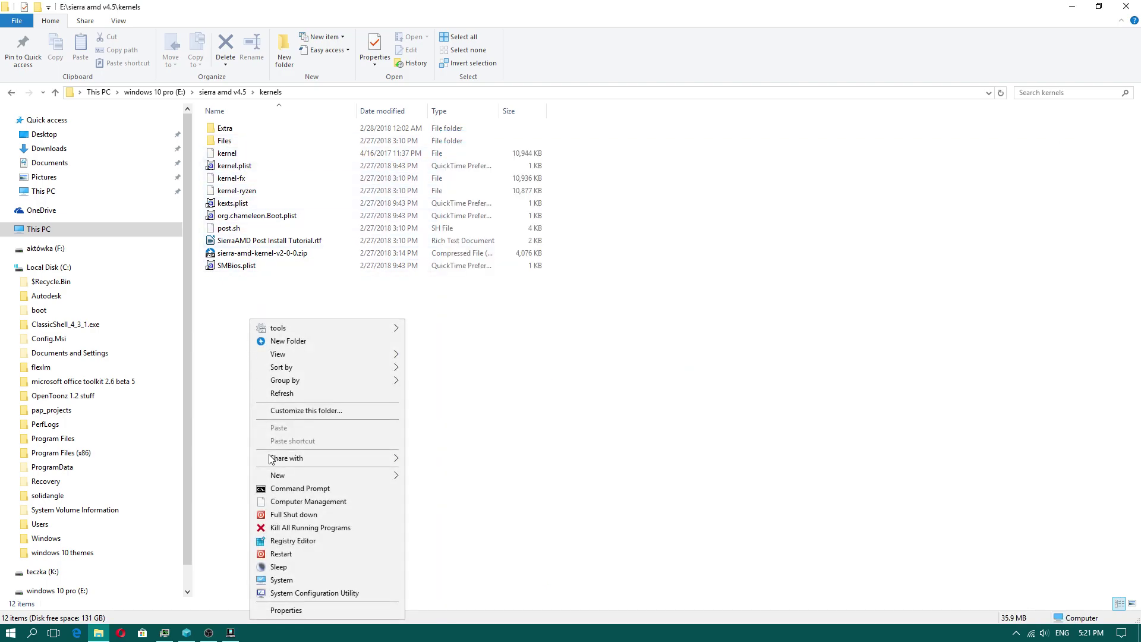
{"action": "mouse_move", "coordinate": [315, 476]}
{"action": "left_click", "coordinate": [442, 477]}
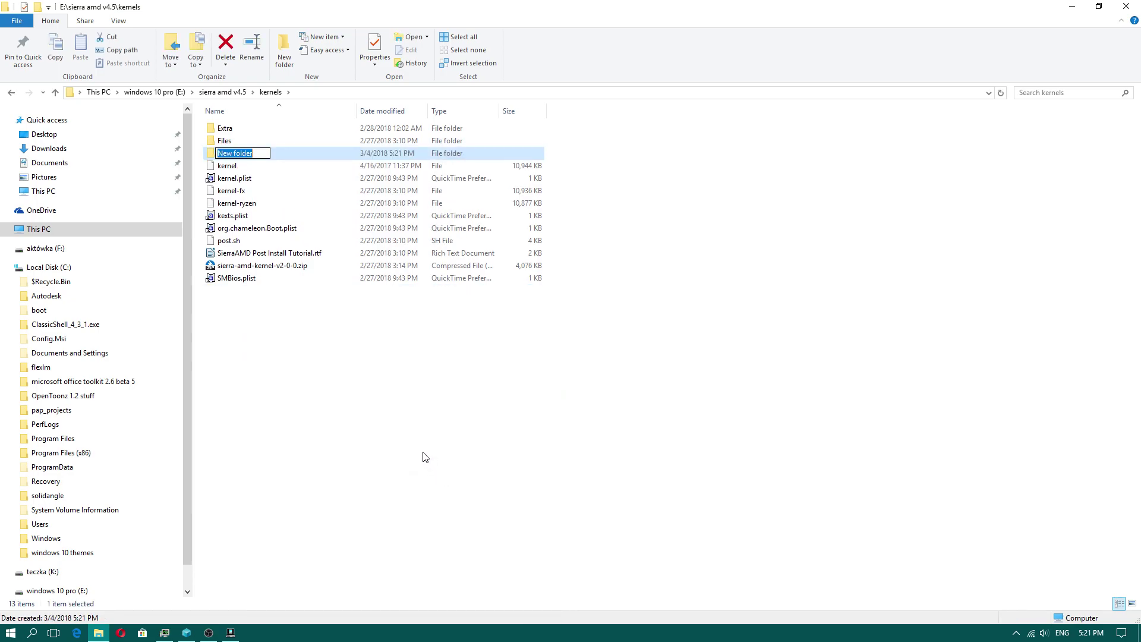
{"action": "type", "text": "kernel ryzen"}
{"action": "key", "text": "Return"}
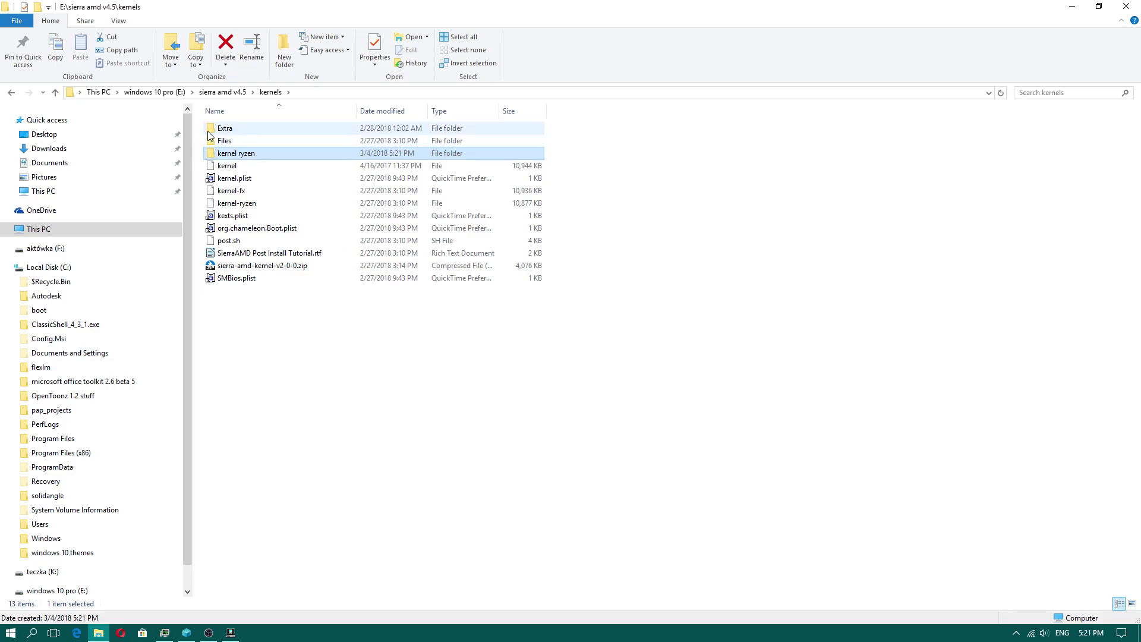
Copy the kernel-ryzen file and paste it into the empty kernel ryzen folder.
{"action": "left_click", "coordinate": [238, 192]}
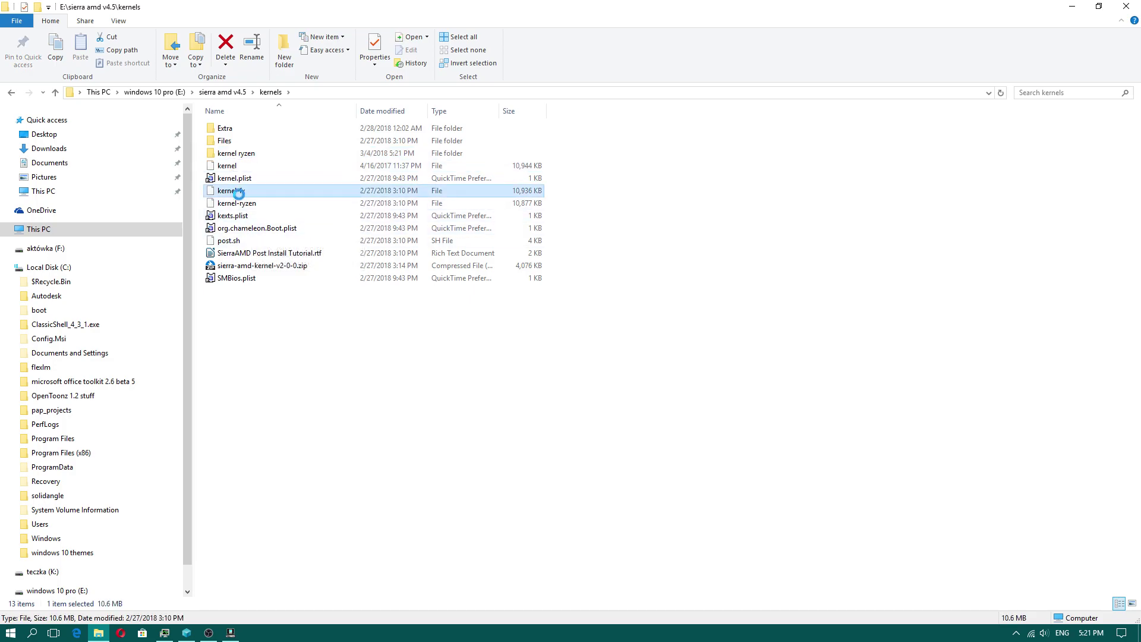
{"action": "right_click", "coordinate": [233, 189]}
{"action": "left_click", "coordinate": [234, 202]}
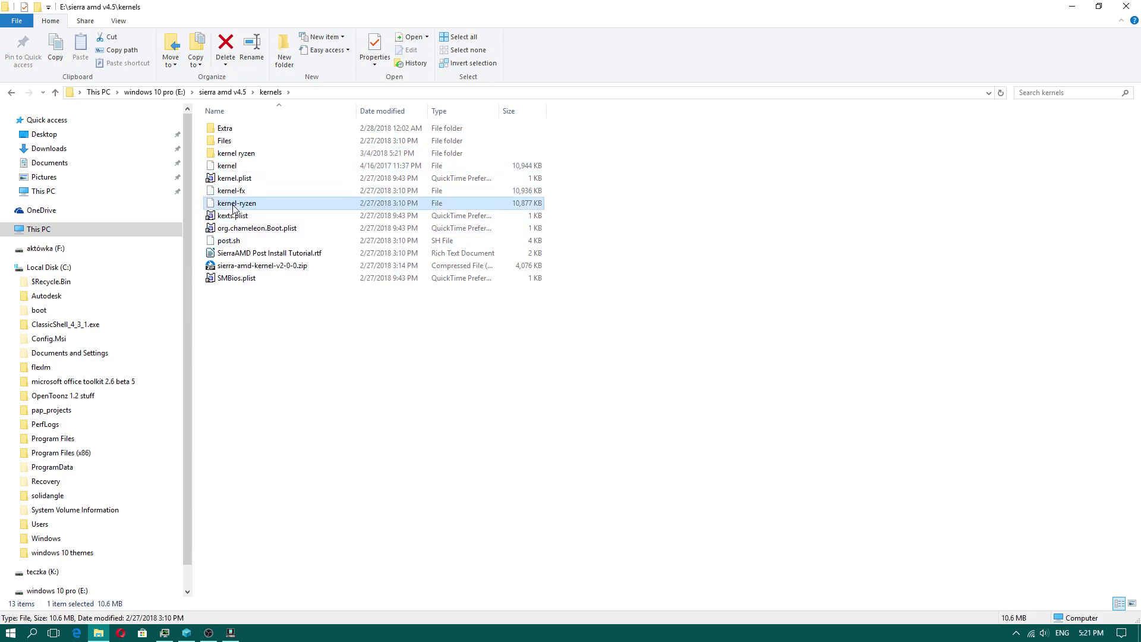
{"action": "right_click", "coordinate": [234, 202]}
{"action": "left_click", "coordinate": [277, 503]}
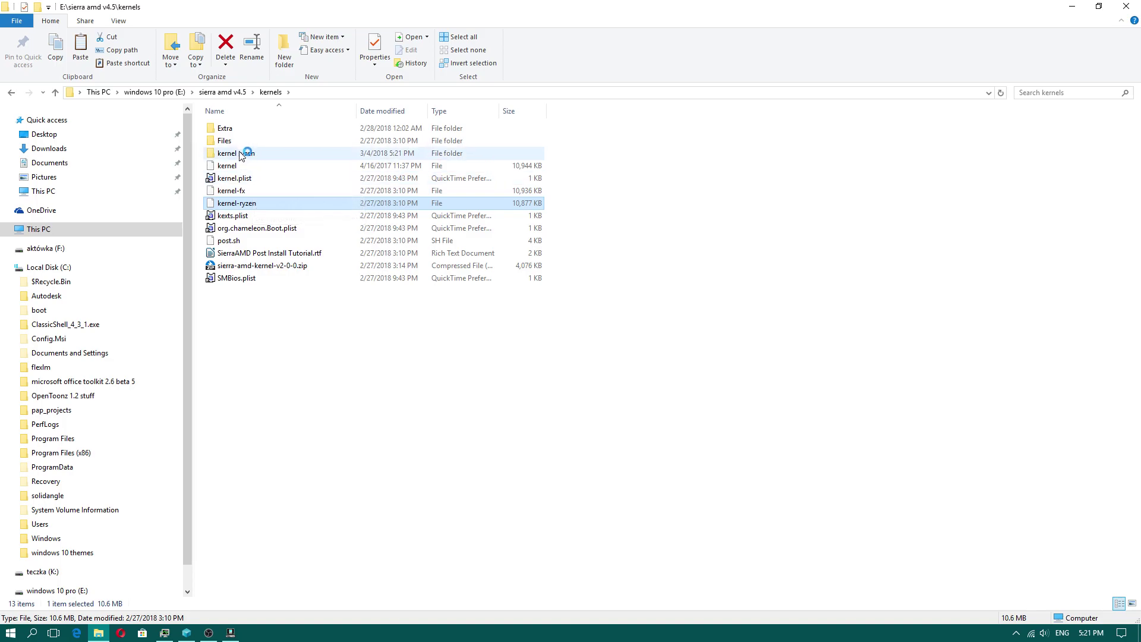
{"action": "left_click", "coordinate": [240, 154]}
{"action": "double_click", "coordinate": [239, 155]}
{"action": "right_click", "coordinate": [318, 215]}
{"action": "left_click", "coordinate": [356, 327]}
{"action": "right_click", "coordinate": [292, 223]}
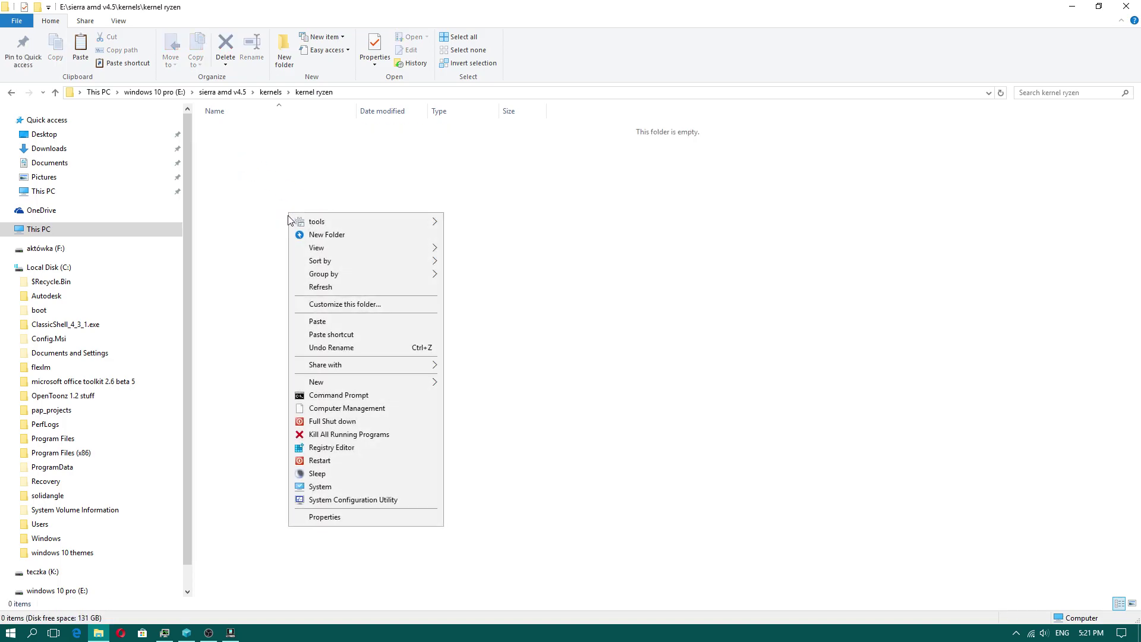
{"action": "left_click", "coordinate": [331, 321]}
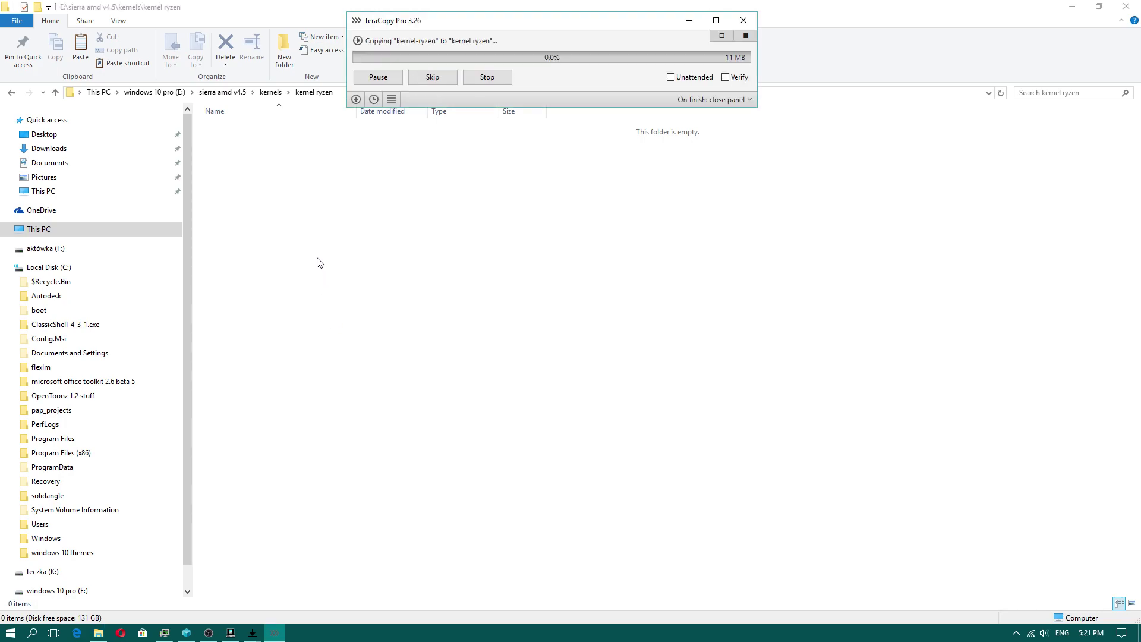
Rename the pasted kernel-ryzen file by erasing its '-ryzen' suffix.
{"action": "left_click", "coordinate": [244, 132]}
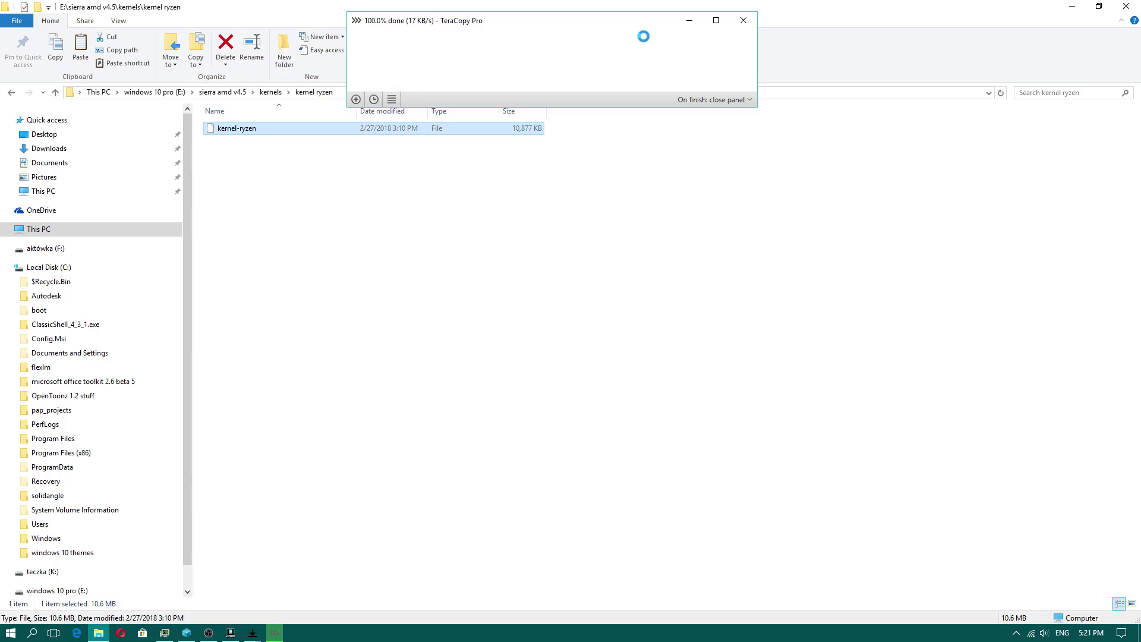
{"action": "double_click", "coordinate": [319, 131]}
{"action": "left_click", "coordinate": [233, 153]}
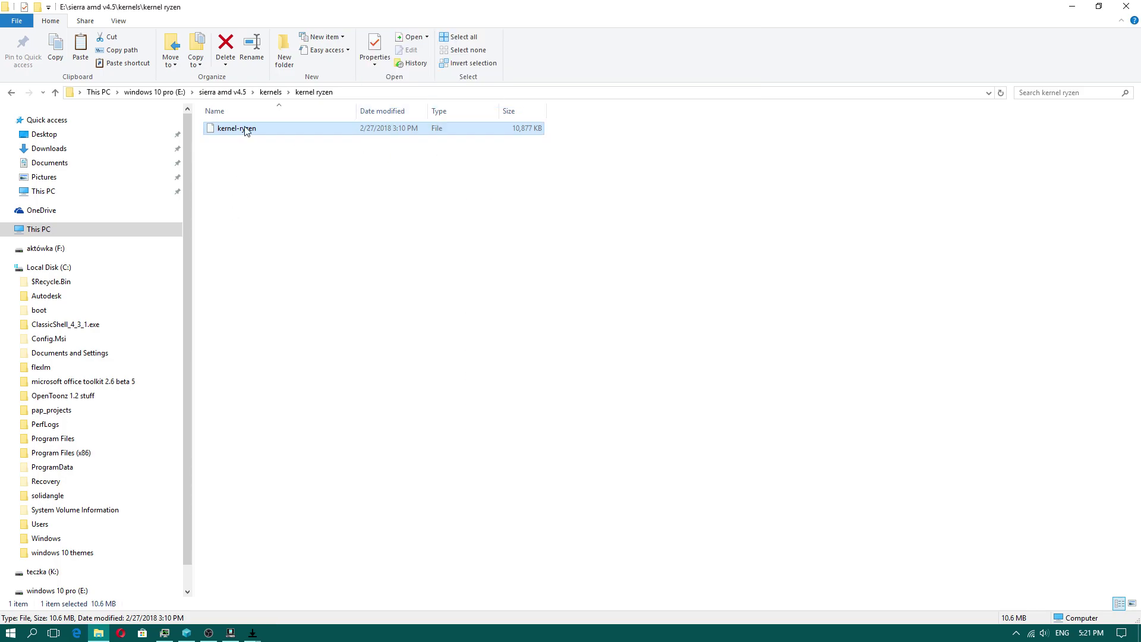
{"action": "left_click", "coordinate": [246, 129]}
{"action": "double_click", "coordinate": [238, 128]}
{"action": "left_click_drag", "start_coordinate": [256, 129], "coordinate": [218, 129]}
{"action": "left_click", "coordinate": [260, 129]}
{"action": "key", "text": "BackSpace"}
{"action": "key", "text": "BackSpace"}
{"action": "key", "text": "BackSpace"}
Confirm the name 'kernel' and drag the file into TransMac's Library/Kernels folder.
{"action": "left_click", "coordinate": [438, 583]}
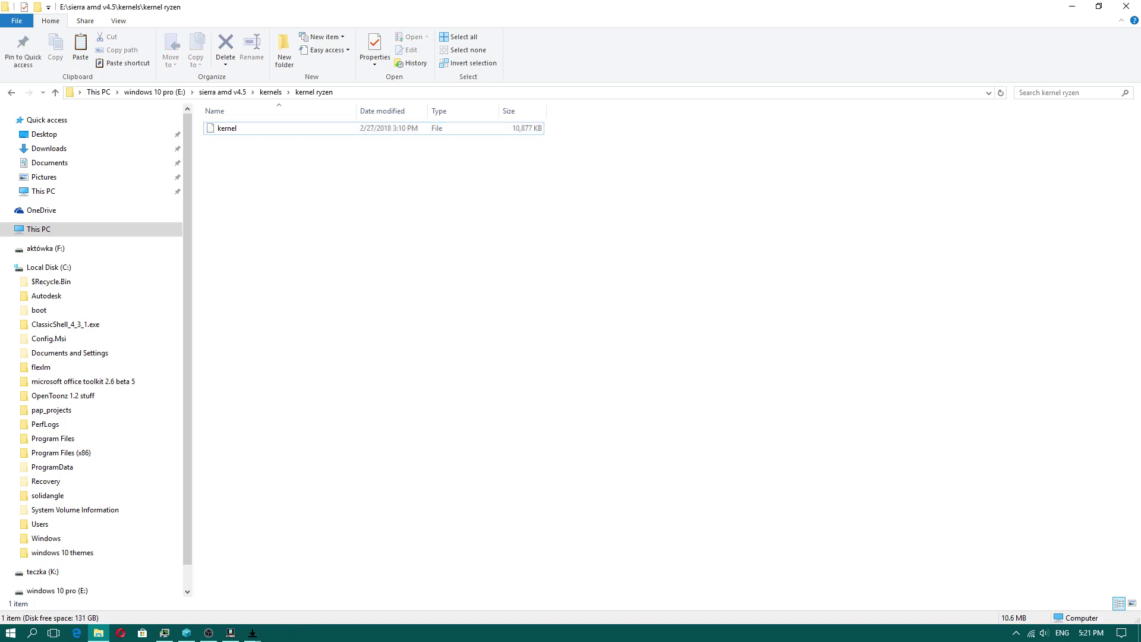
{"action": "left_click", "coordinate": [231, 633]}
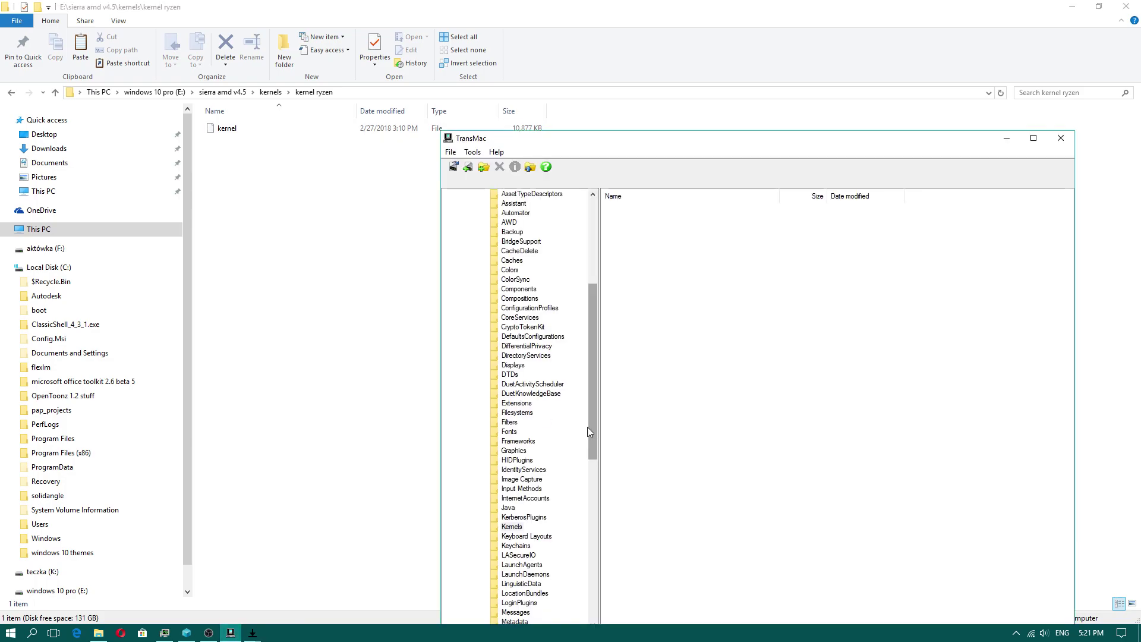
{"action": "left_click_drag", "start_coordinate": [226, 128], "coordinate": [681, 273]}
{"action": "left_click", "coordinate": [587, 357]}
{"action": "left_click_drag", "start_coordinate": [587, 357], "coordinate": [597, 471]}
Delete prelinkedkernel from the PrelinkedKernels folder and confirm with Yes.
{"action": "left_click", "coordinate": [529, 441]}
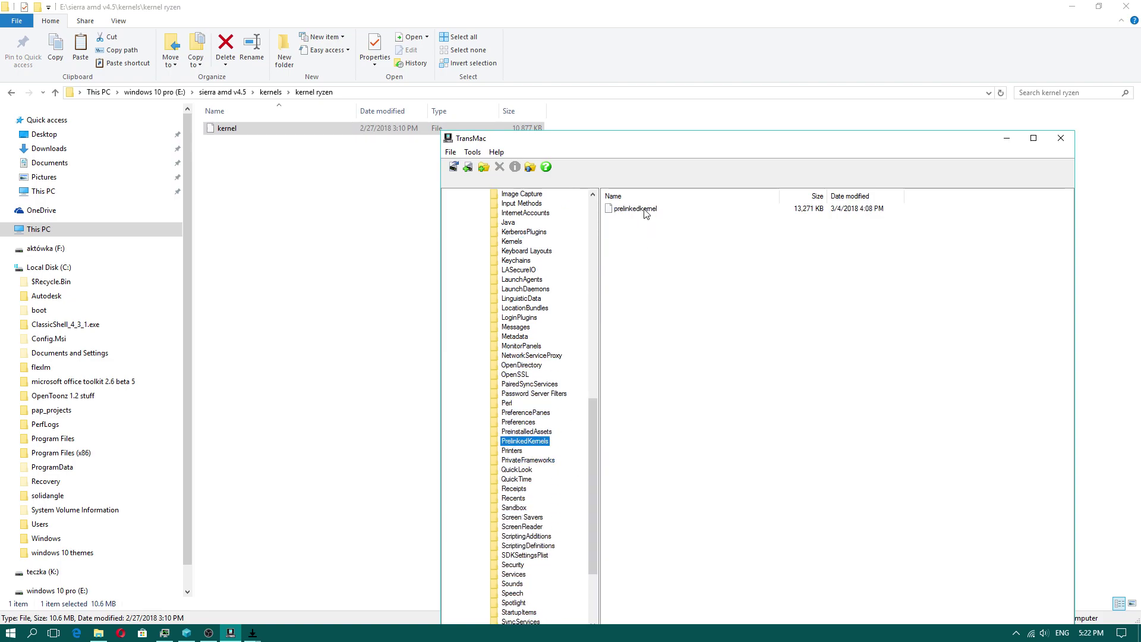
{"action": "right_click", "coordinate": [646, 214]}
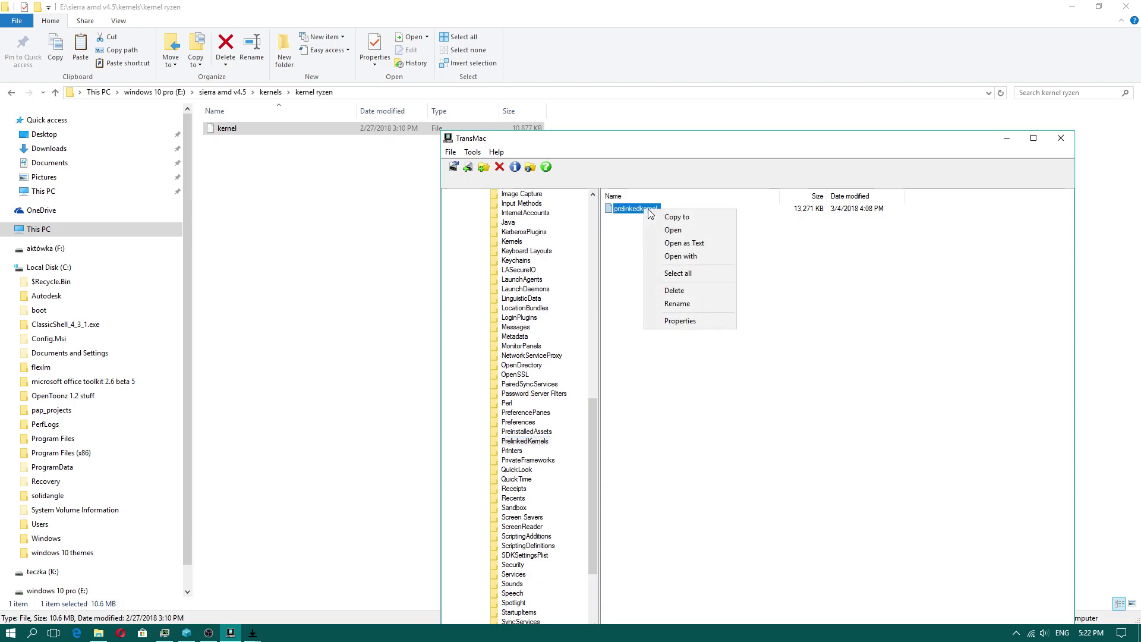
{"action": "left_click", "coordinate": [687, 291]}
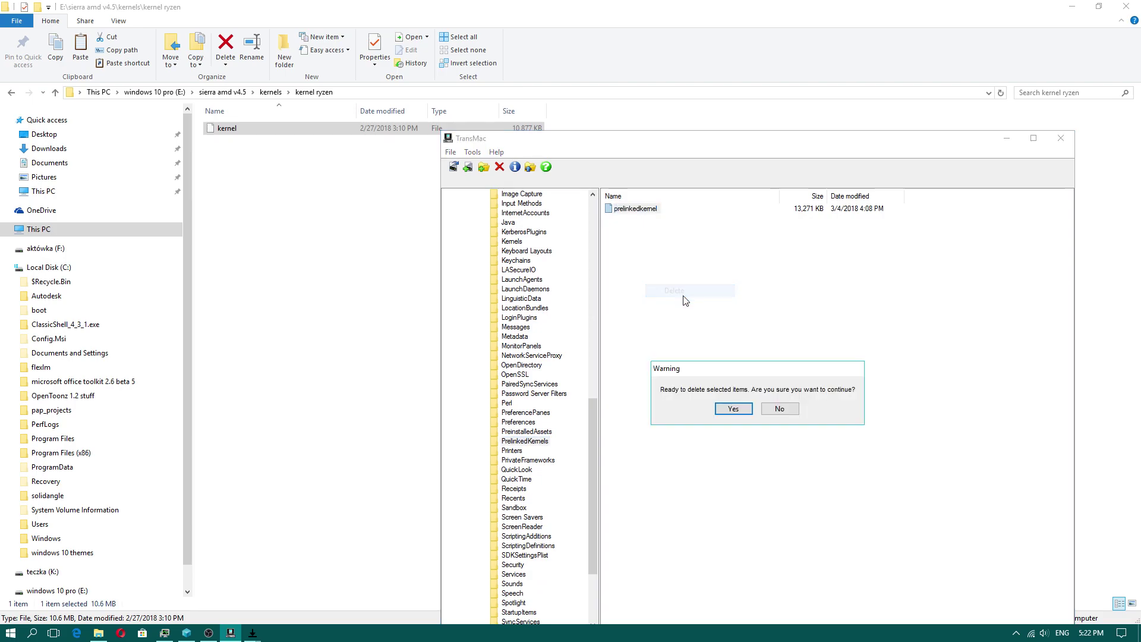
{"action": "left_click", "coordinate": [720, 408]}
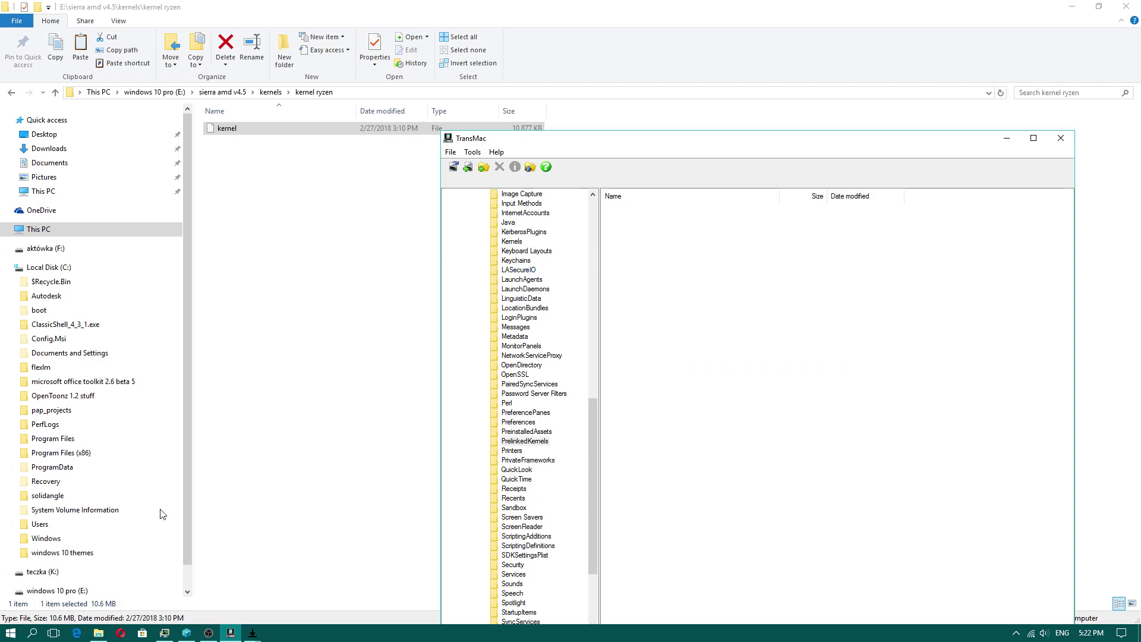
{"action": "left_click", "coordinate": [10, 632]}
{"action": "left_click_drag", "start_coordinate": [199, 464], "coordinate": [199, 459]}
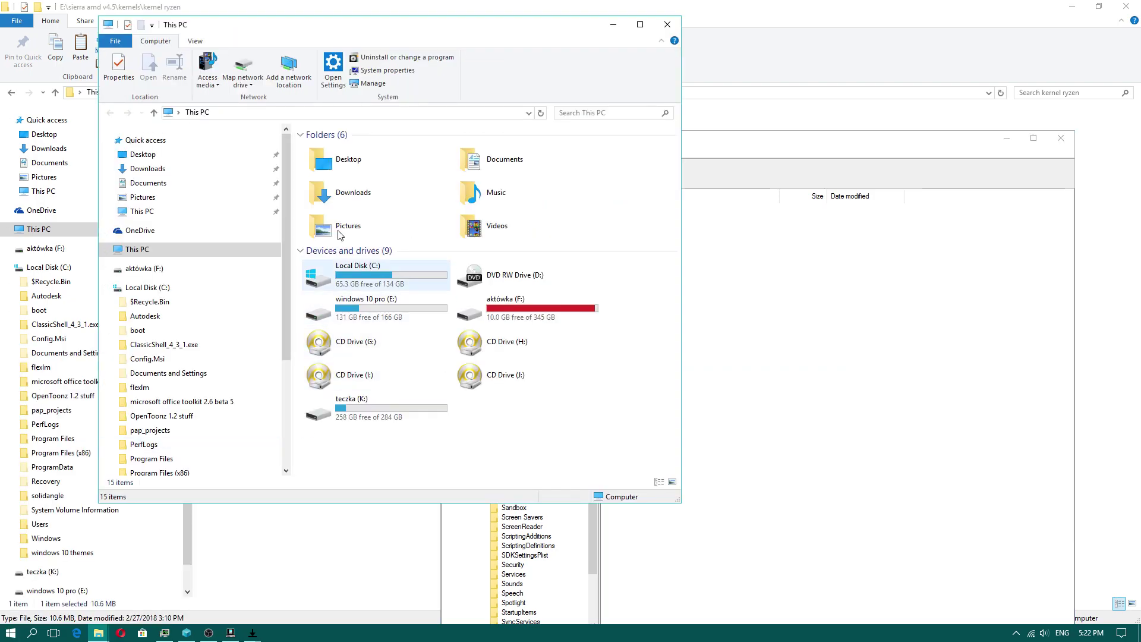
{"action": "left_click", "coordinate": [179, 114]}
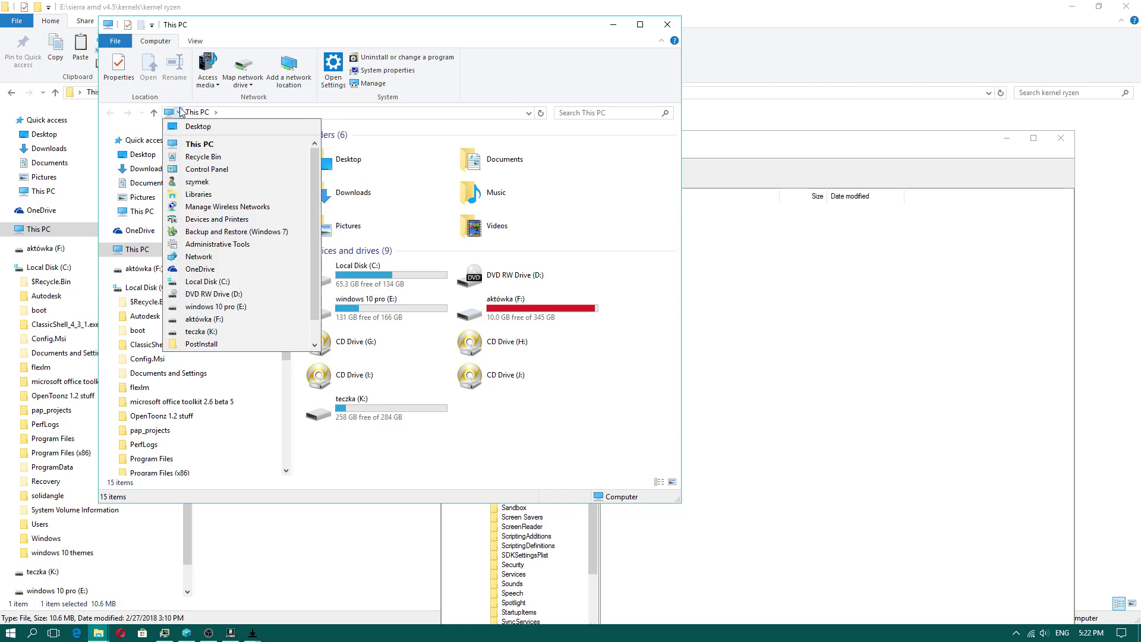
{"action": "left_click", "coordinate": [184, 156]}
{"action": "right_click", "coordinate": [476, 283]}
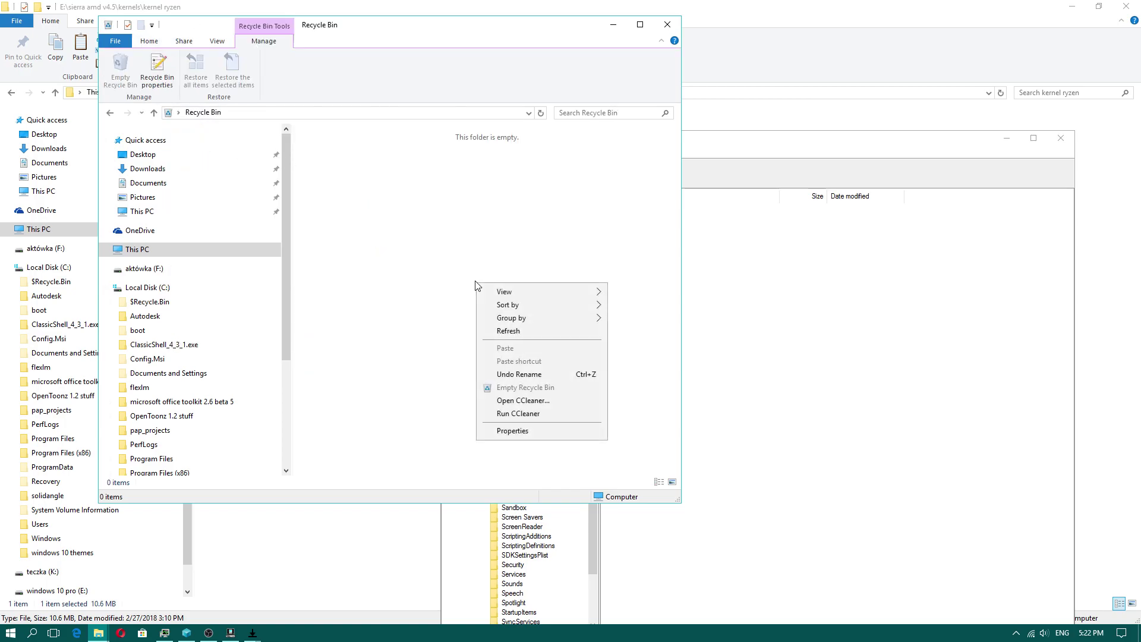
{"action": "left_click", "coordinate": [521, 148]}
{"action": "left_click", "coordinate": [668, 23]}
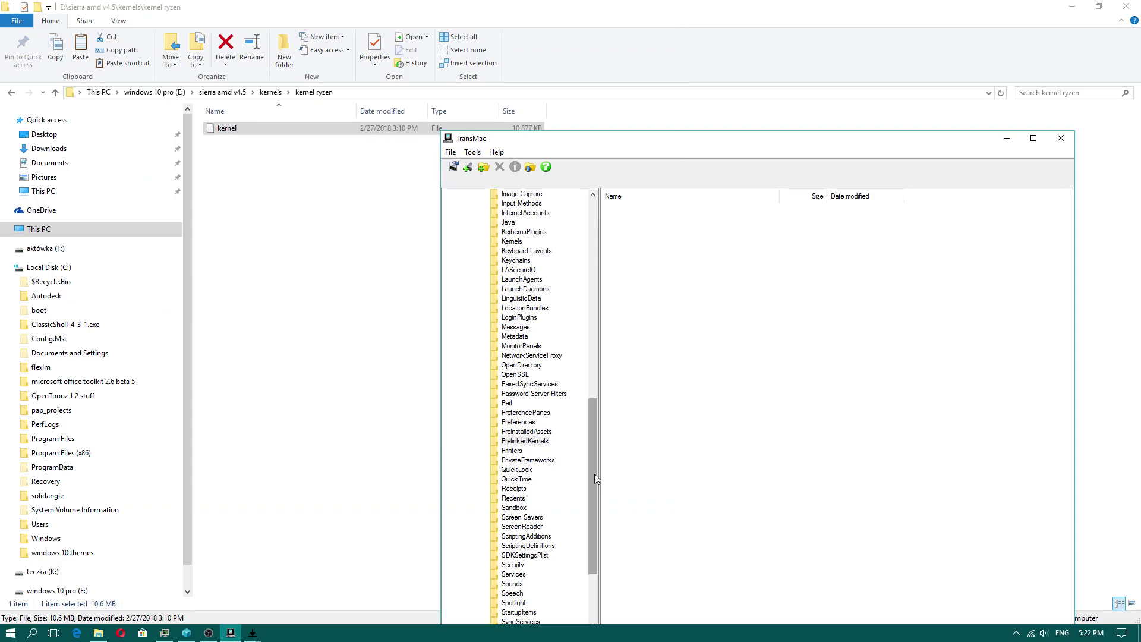
Scroll TransMac's folder tree to the top and move the window up and left.
{"action": "left_click_drag", "start_coordinate": [593, 473], "coordinate": [614, 257]}
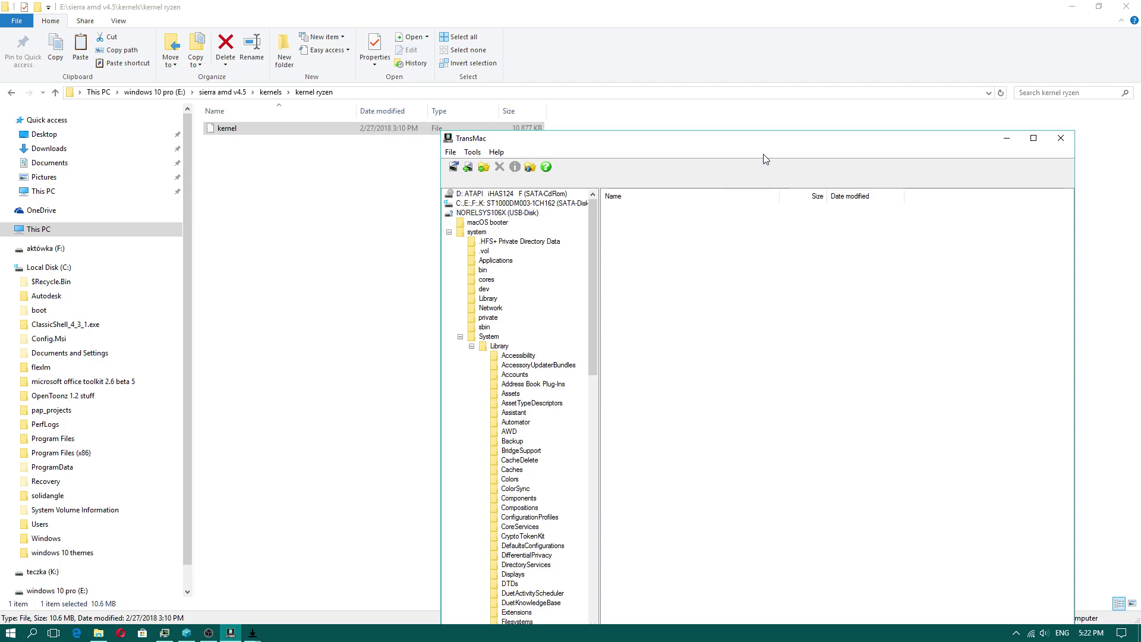
{"action": "left_click_drag", "start_coordinate": [736, 141], "coordinate": [565, 80]}
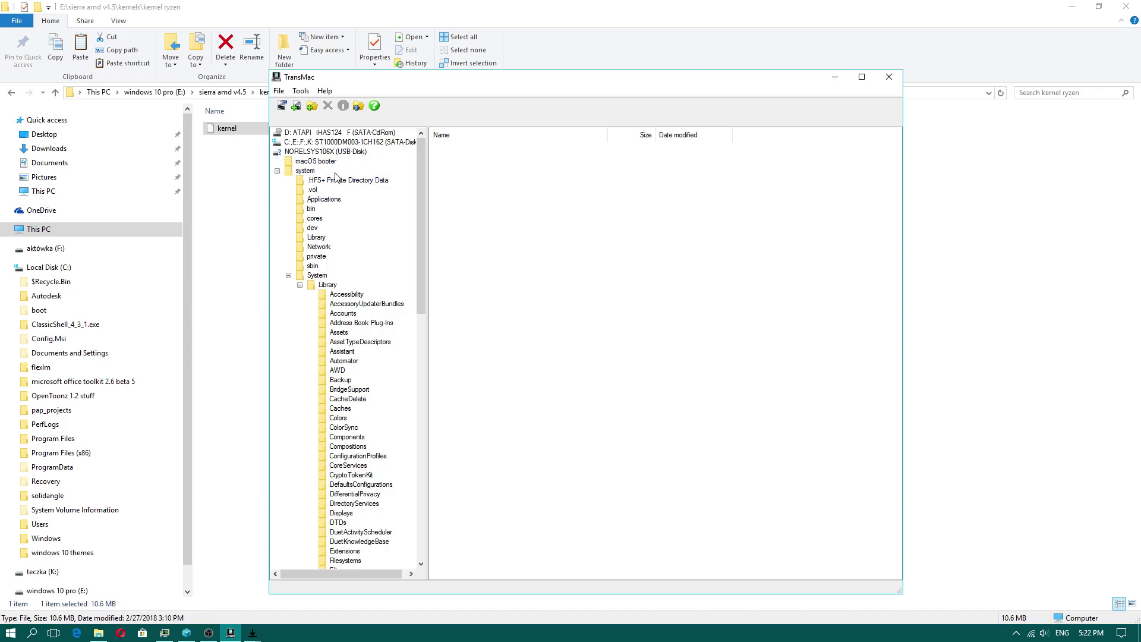
Revisit the kernels folder in sierra amd v4.5, then go up to drive E:.
{"action": "left_click", "coordinate": [253, 238]}
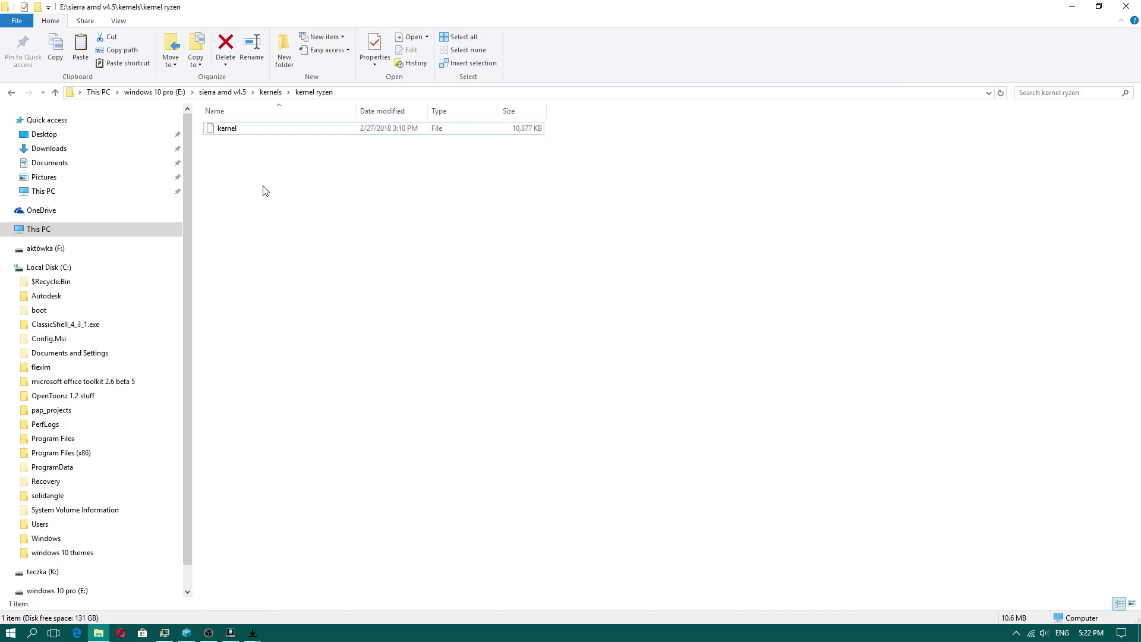
{"action": "left_click", "coordinate": [226, 92]}
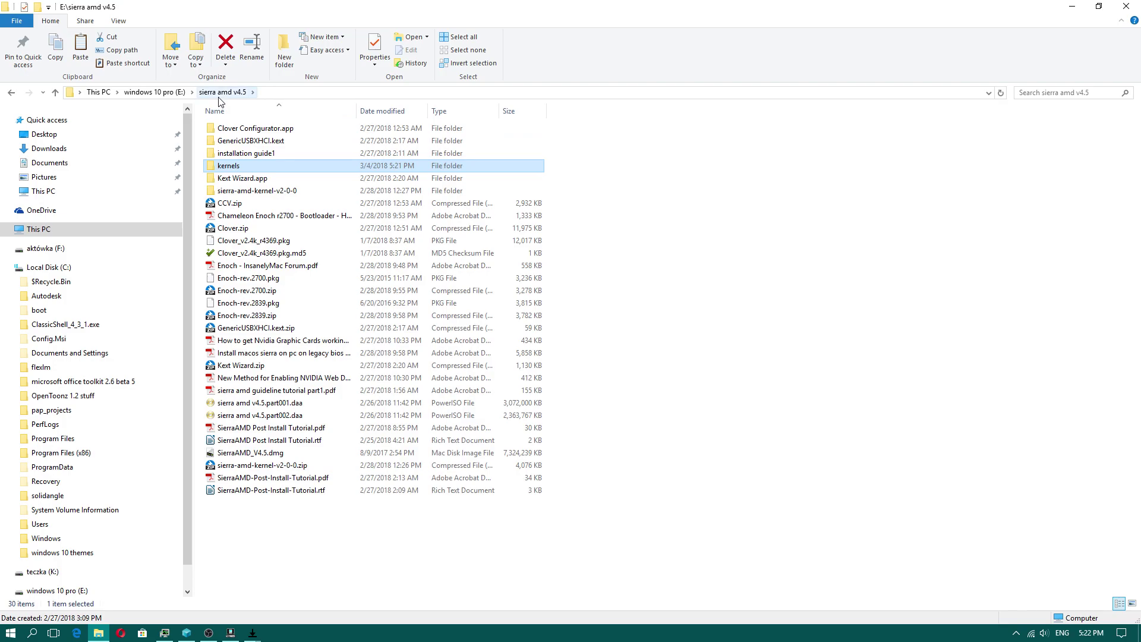
{"action": "double_click", "coordinate": [239, 170]}
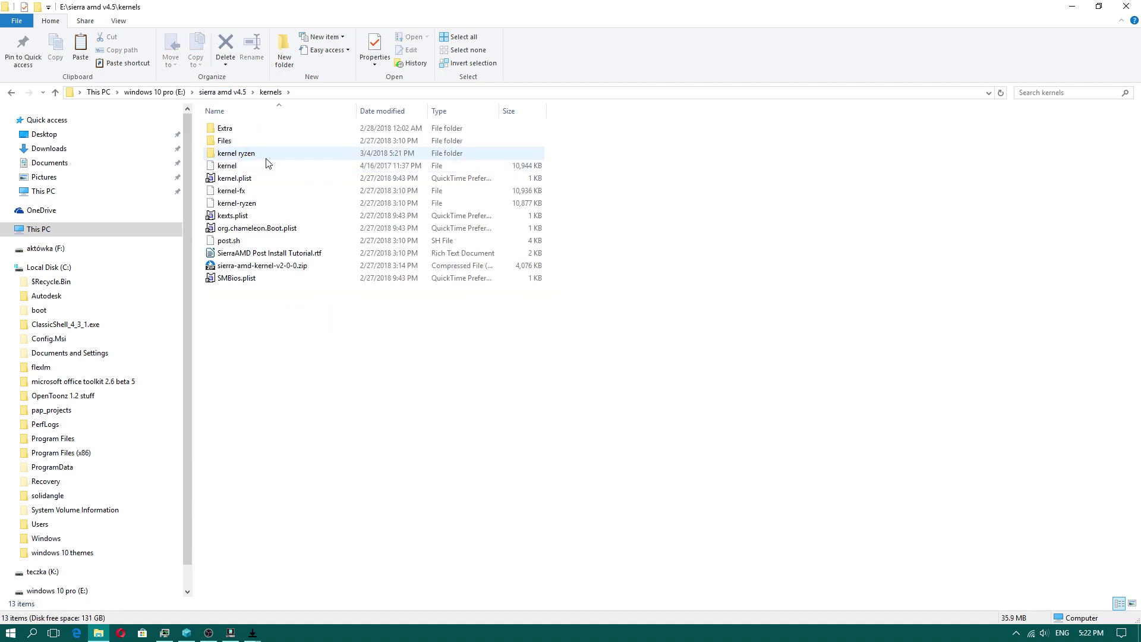
{"action": "left_click", "coordinate": [11, 92]}
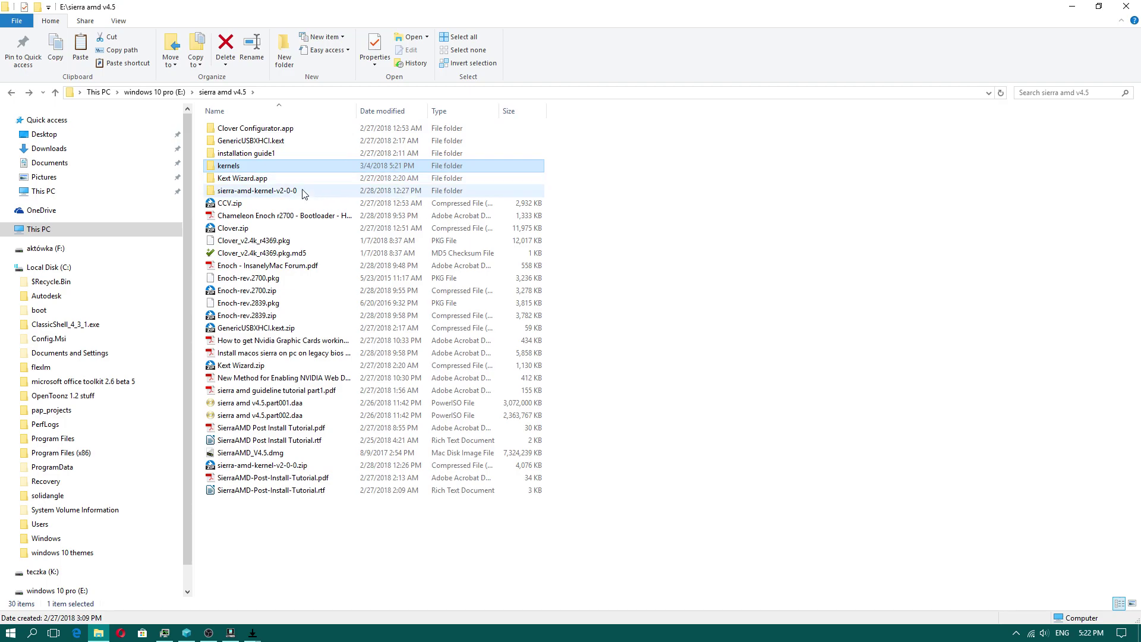
{"action": "left_click", "coordinate": [154, 92]}
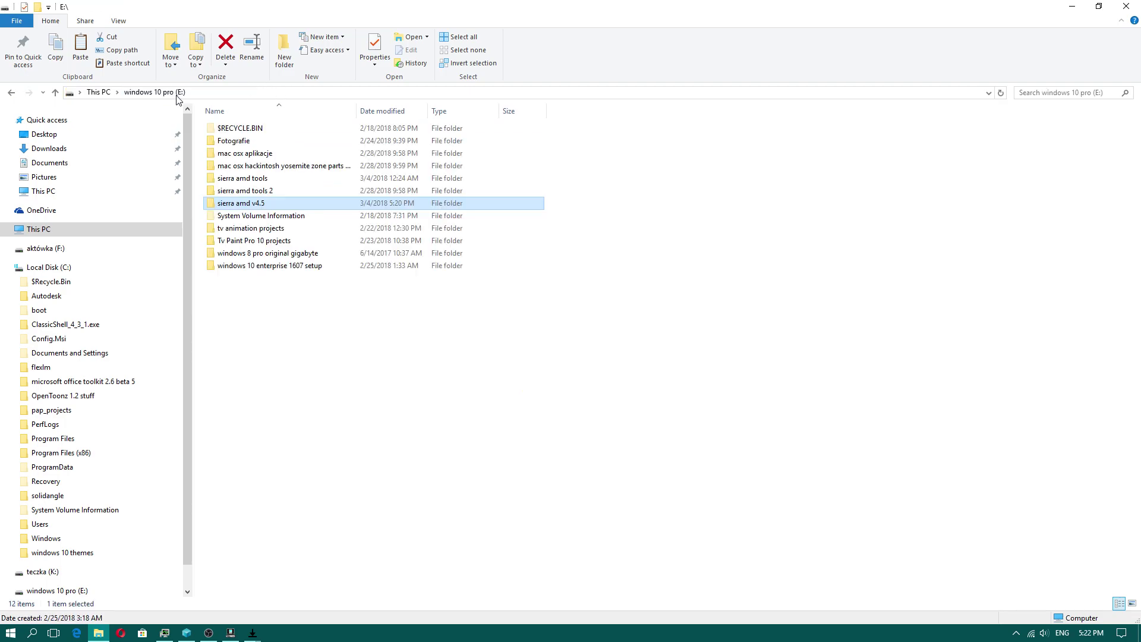
Look through sierra amd tools, sierra amd tools 2, sierra amd v4.5 and mac osx aplikacje, returning to E: each time.
{"action": "double_click", "coordinate": [261, 178]}
{"action": "double_click", "coordinate": [262, 178]}
{"action": "left_click", "coordinate": [15, 95]}
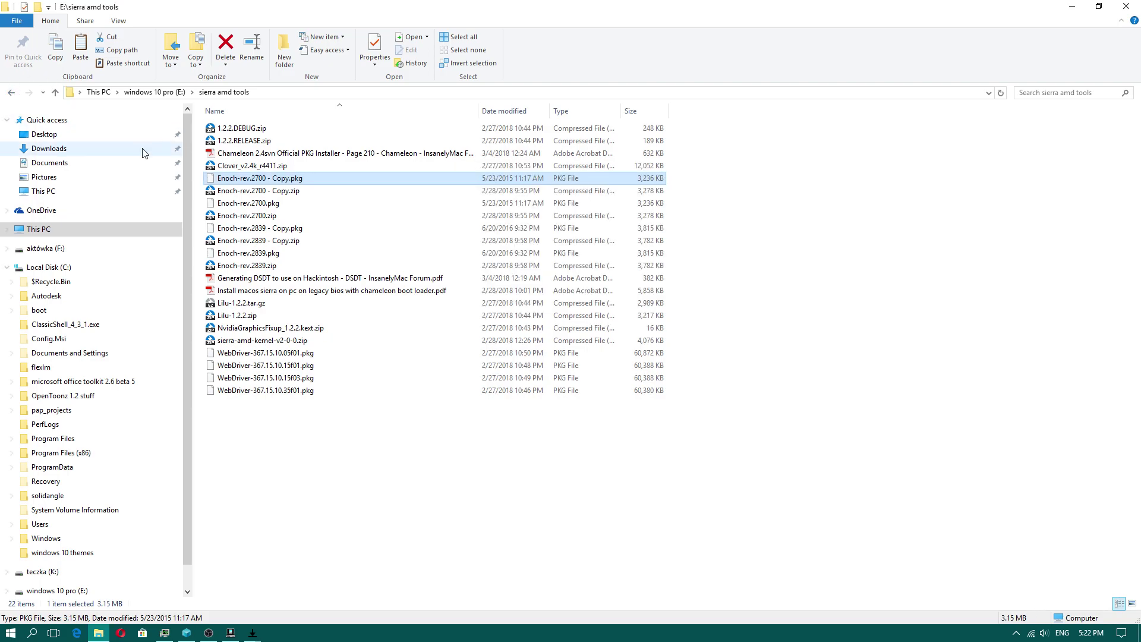
{"action": "left_click", "coordinate": [12, 93]}
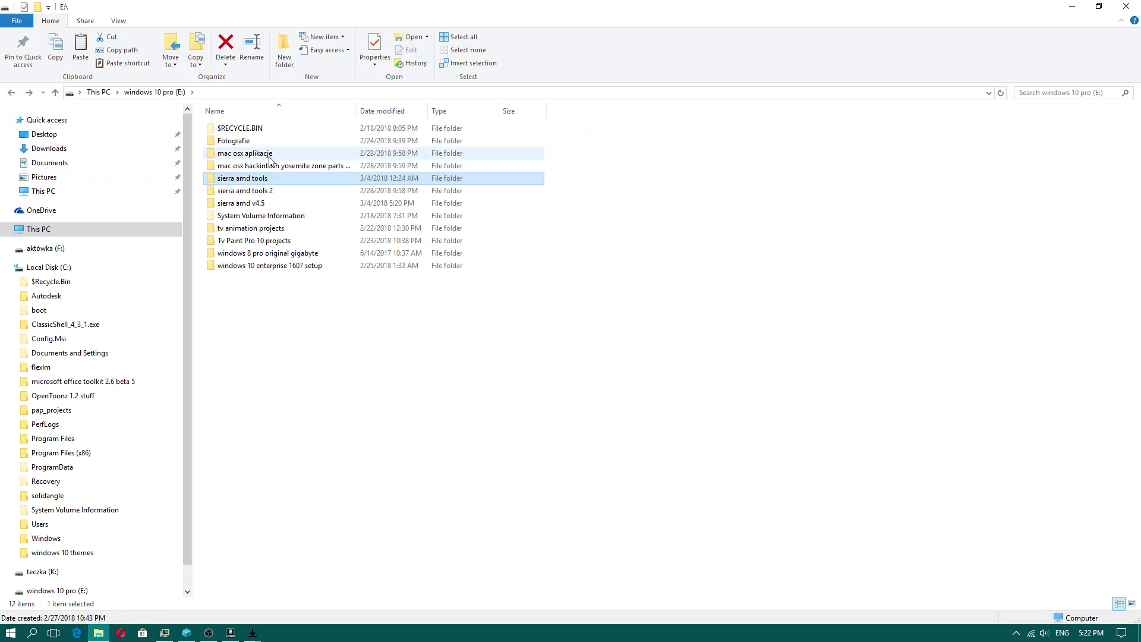
{"action": "double_click", "coordinate": [267, 191]}
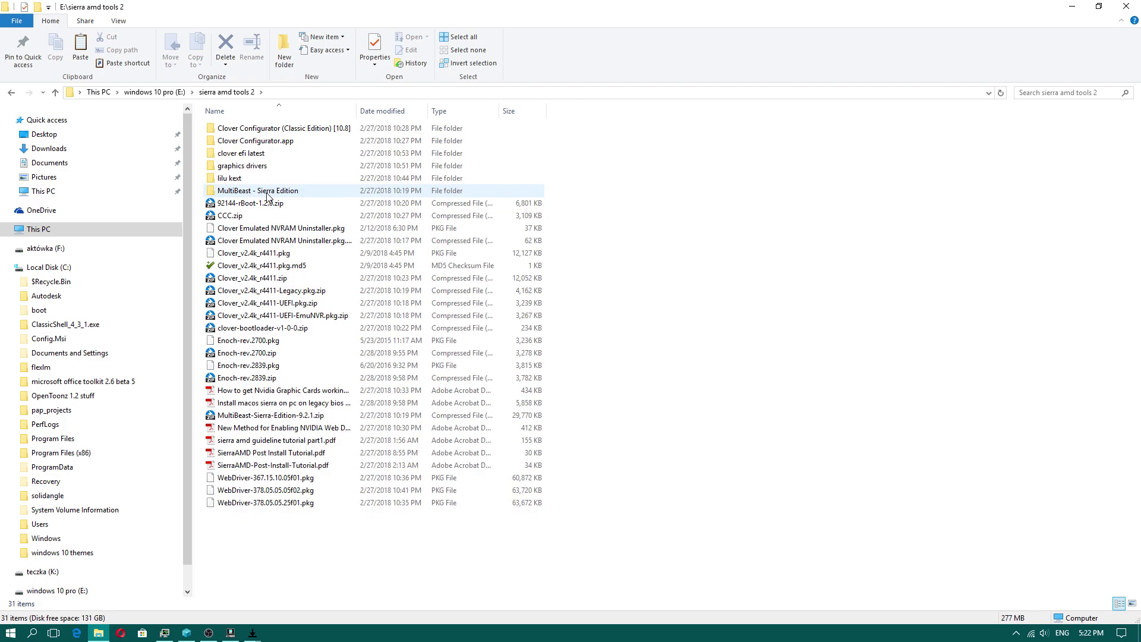
{"action": "key", "text": "alt+Left"}
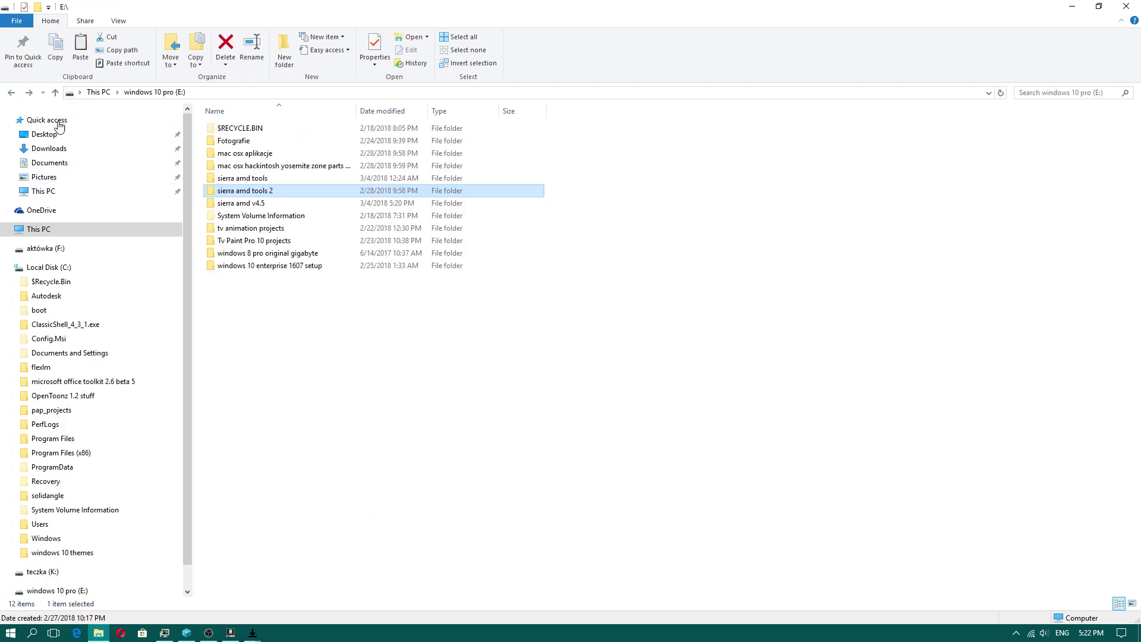
{"action": "double_click", "coordinate": [247, 204]}
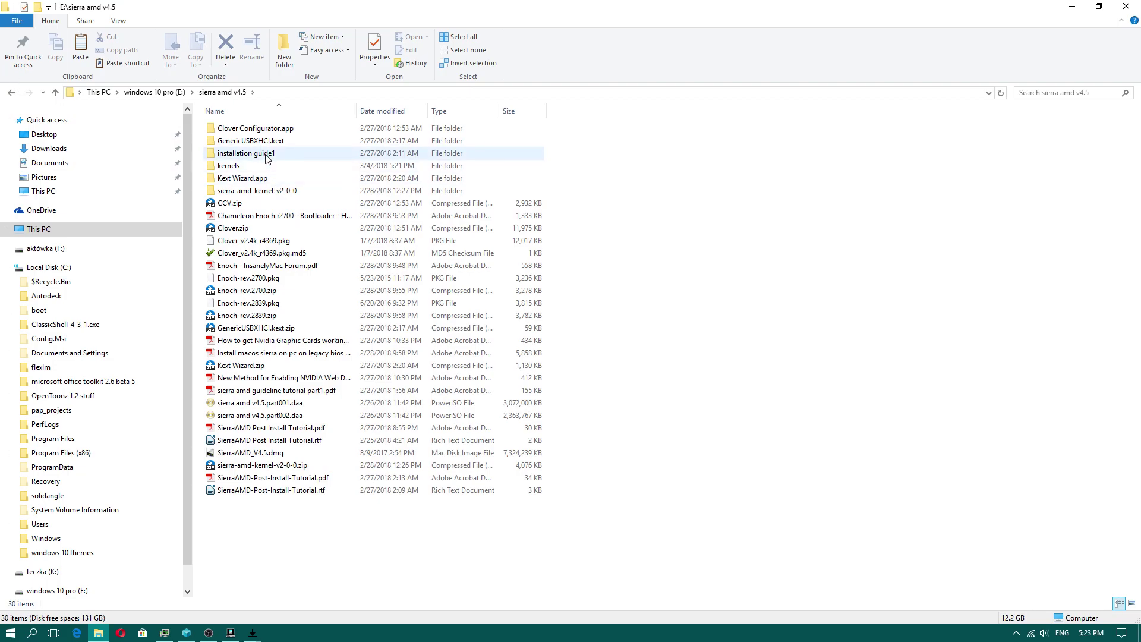
{"action": "left_click", "coordinate": [11, 92]}
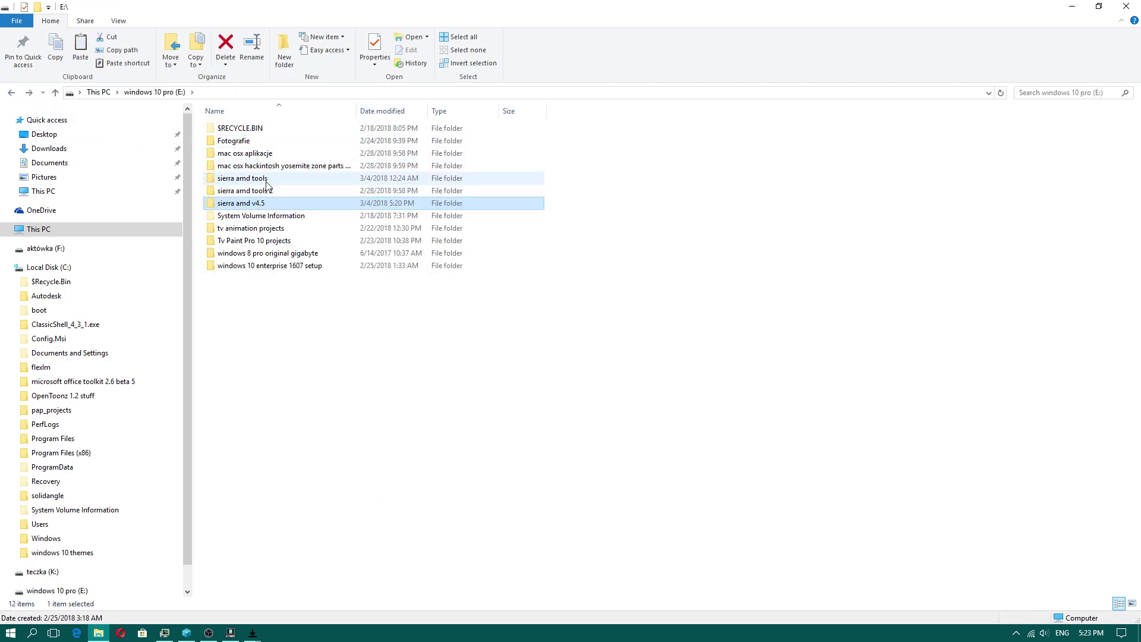
{"action": "double_click", "coordinate": [267, 155]}
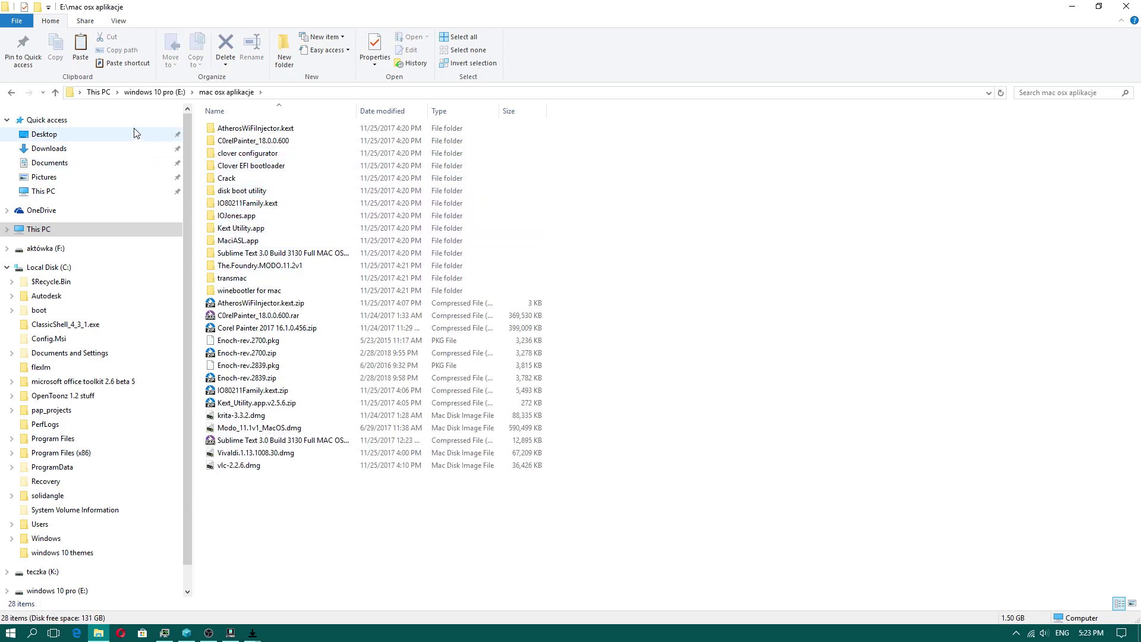
{"action": "left_click", "coordinate": [11, 93]}
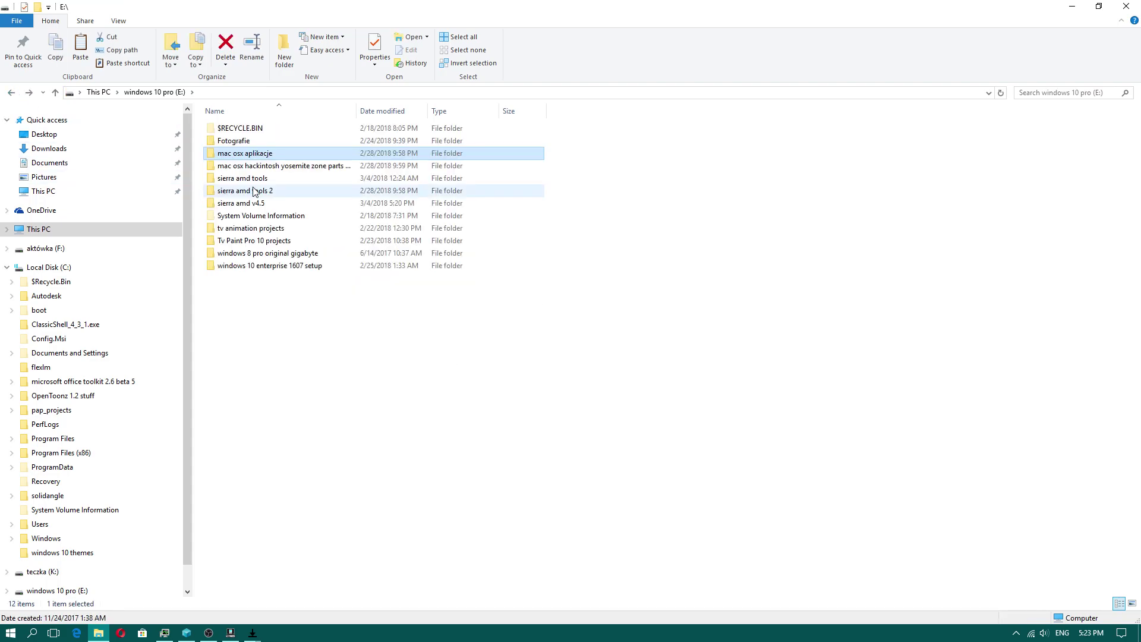
In TransMac's tree, verify the 10,877 KB kernel in System/Library/Kernels and the empty PrelinkedKernels.
{"action": "left_click", "coordinate": [231, 633]}
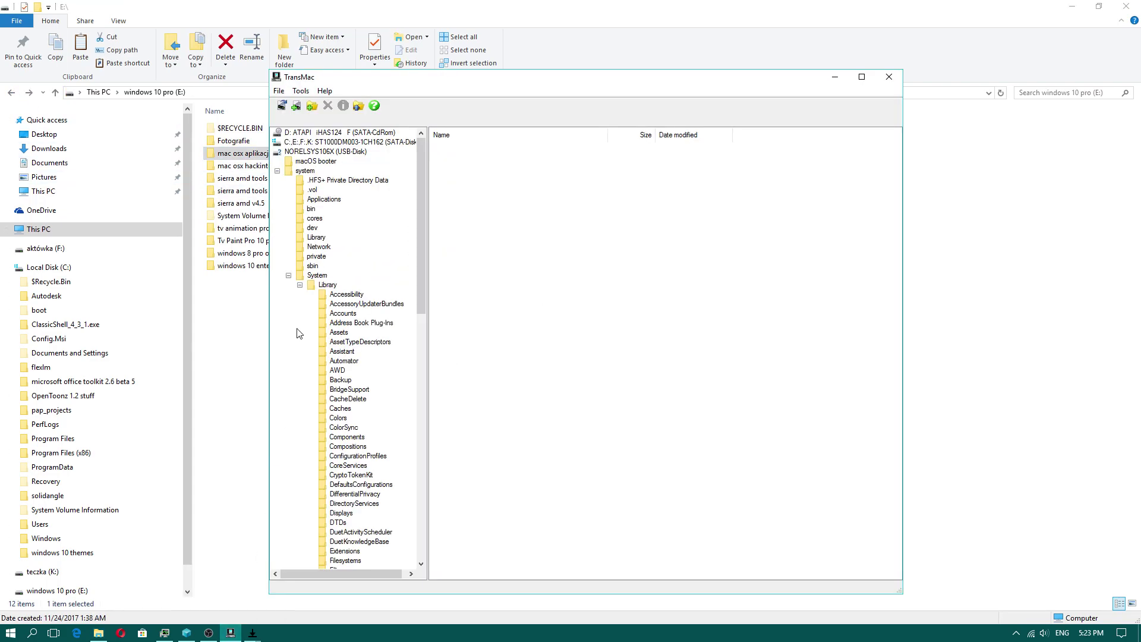
{"action": "left_click", "coordinate": [288, 276]}
{"action": "left_click_drag", "start_coordinate": [422, 301], "coordinate": [411, 214]}
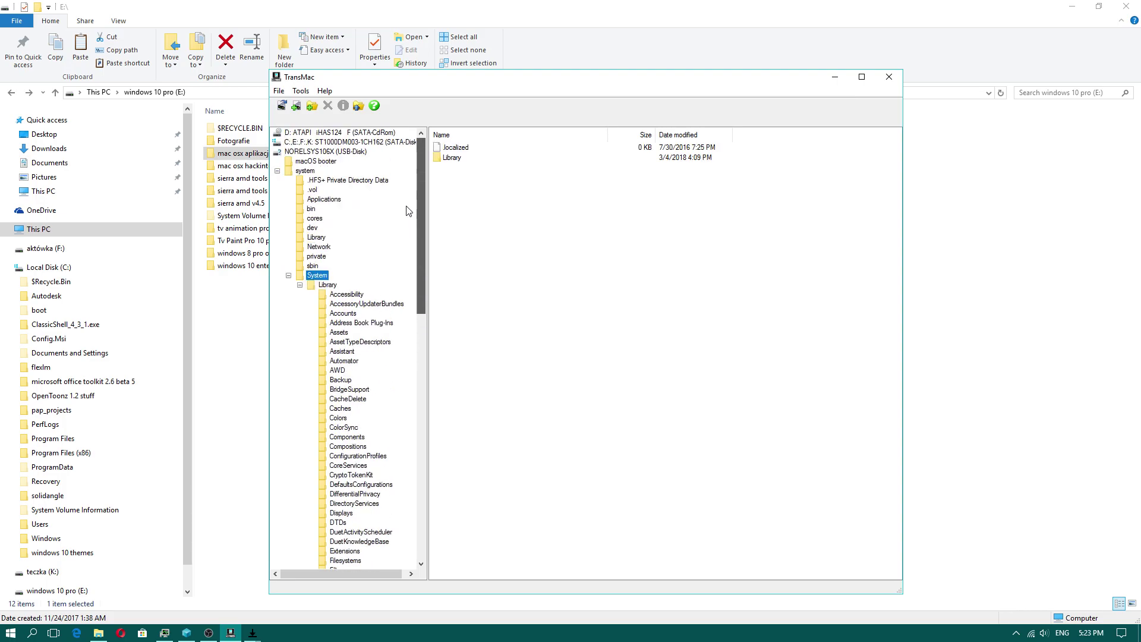
{"action": "left_click", "coordinate": [288, 276]}
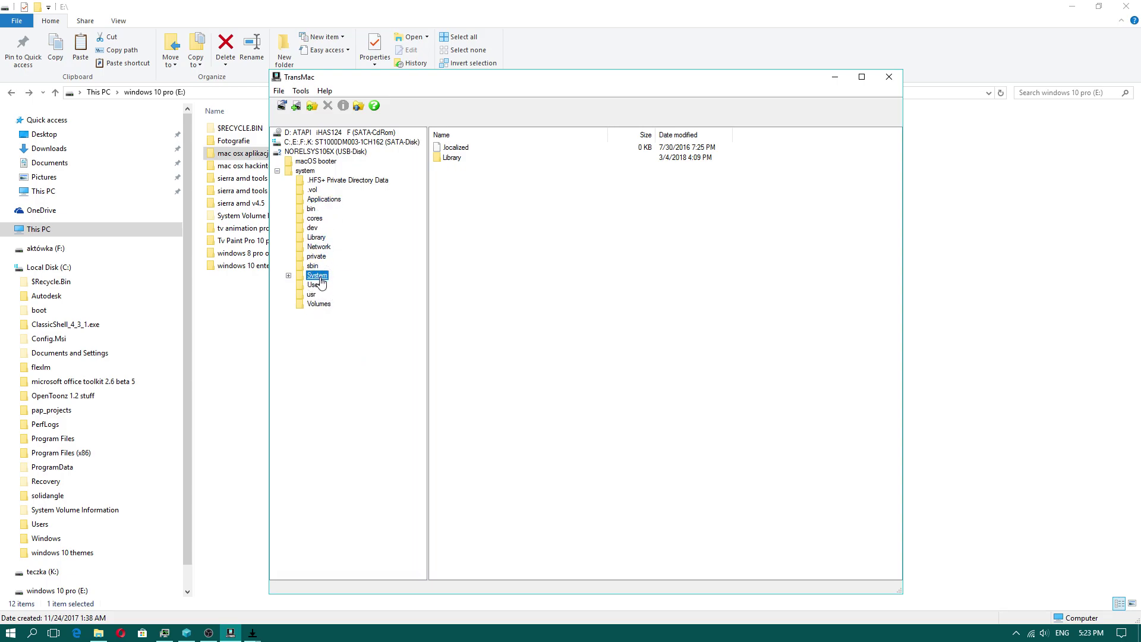
{"action": "left_click", "coordinate": [289, 277]}
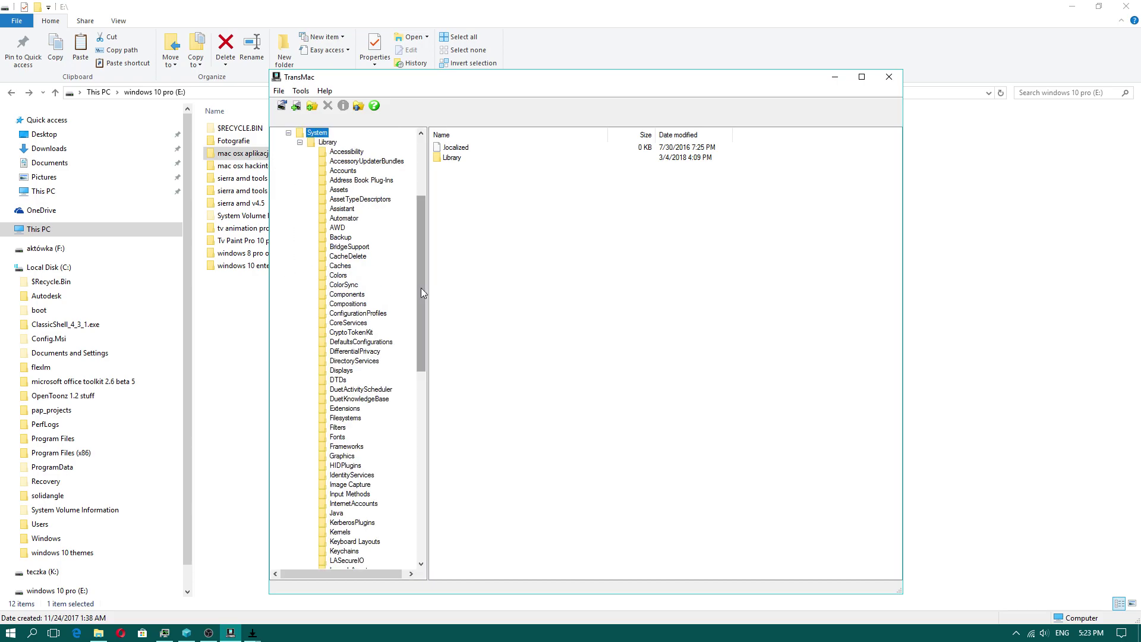
{"action": "left_click_drag", "start_coordinate": [421, 287], "coordinate": [461, 146]}
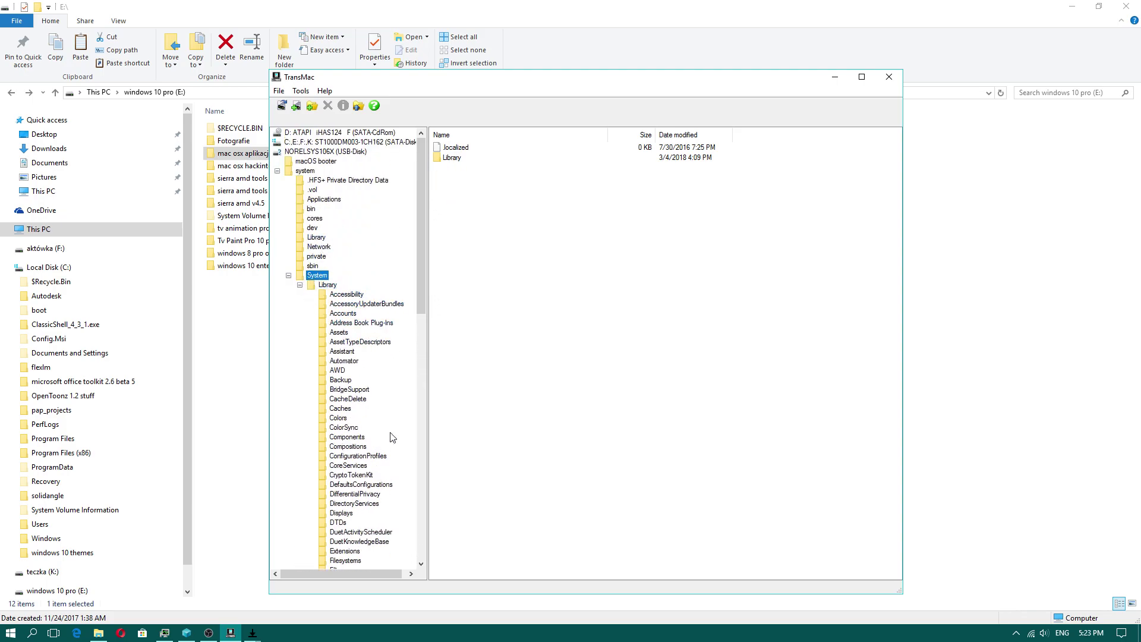
{"action": "left_click_drag", "start_coordinate": [422, 294], "coordinate": [415, 406]}
{"action": "left_click", "coordinate": [340, 409]}
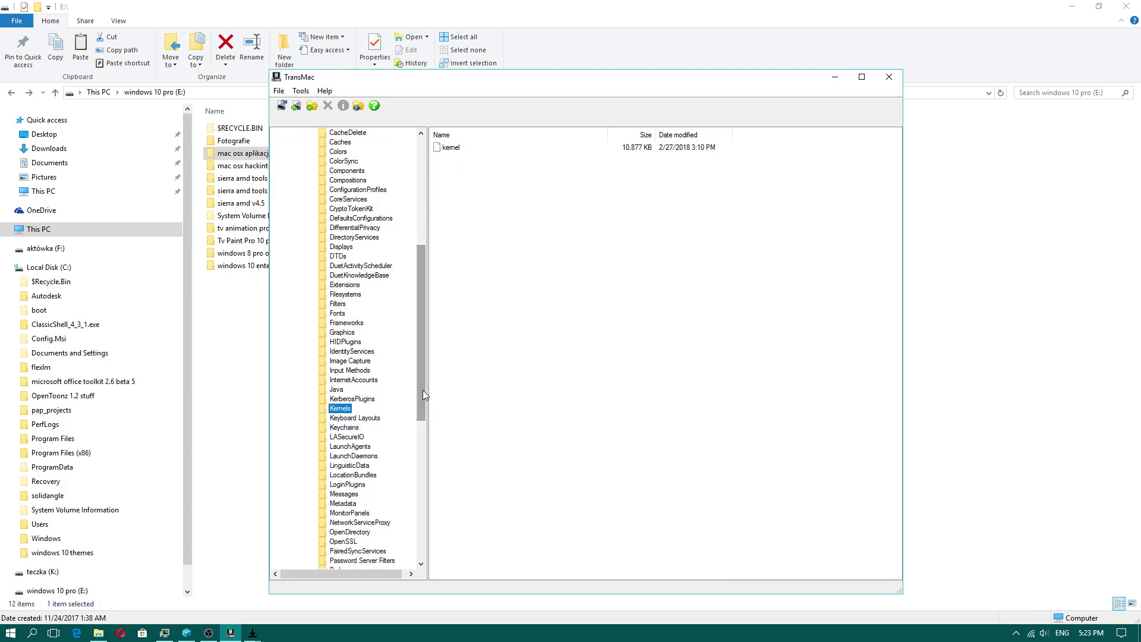
{"action": "scroll", "coordinate": [424, 407], "scroll_direction": "down", "scroll_amount": 1}
{"action": "left_click_drag", "start_coordinate": [424, 408], "coordinate": [422, 421]}
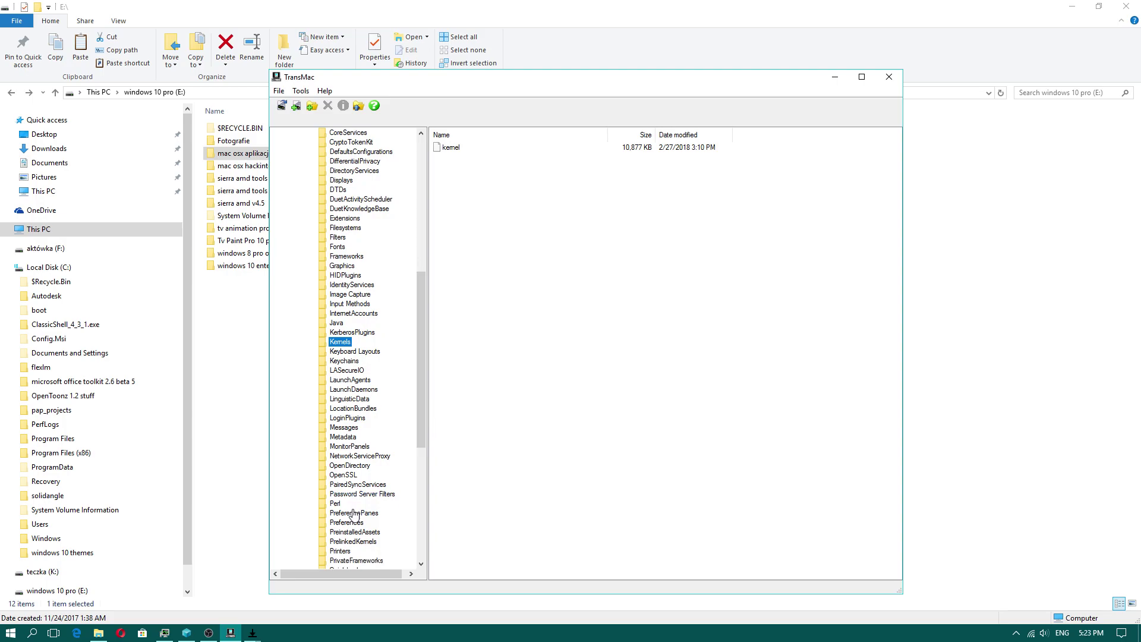
{"action": "left_click", "coordinate": [360, 543]}
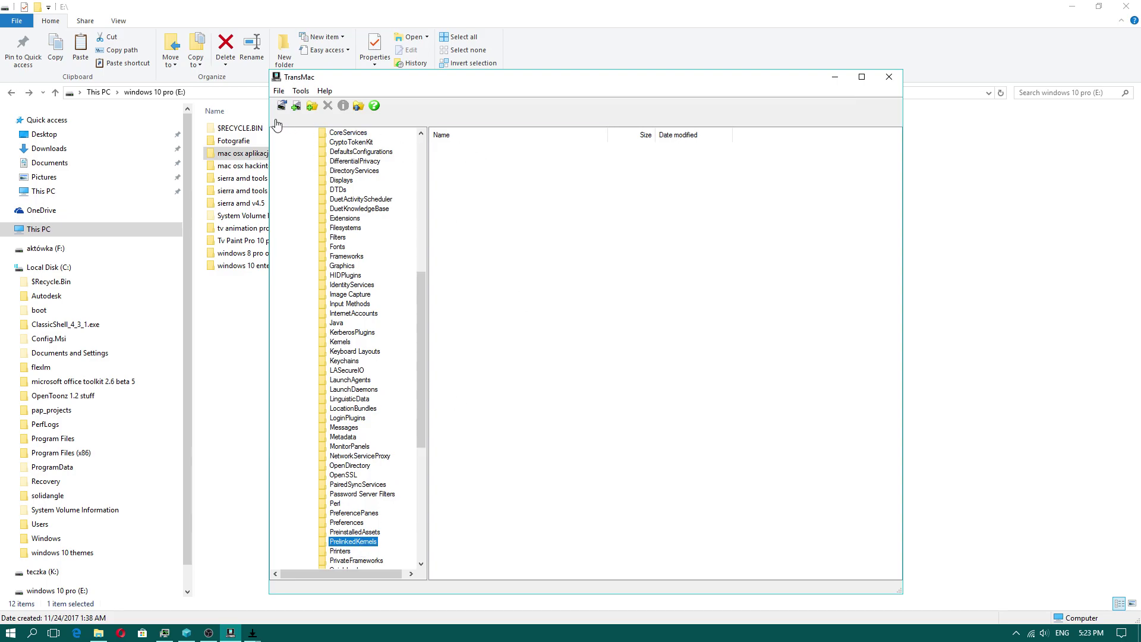
Close TransMac and look through sierra amd tools and sierra amd tools 2 on drive E:.
{"action": "left_click", "coordinate": [889, 77]}
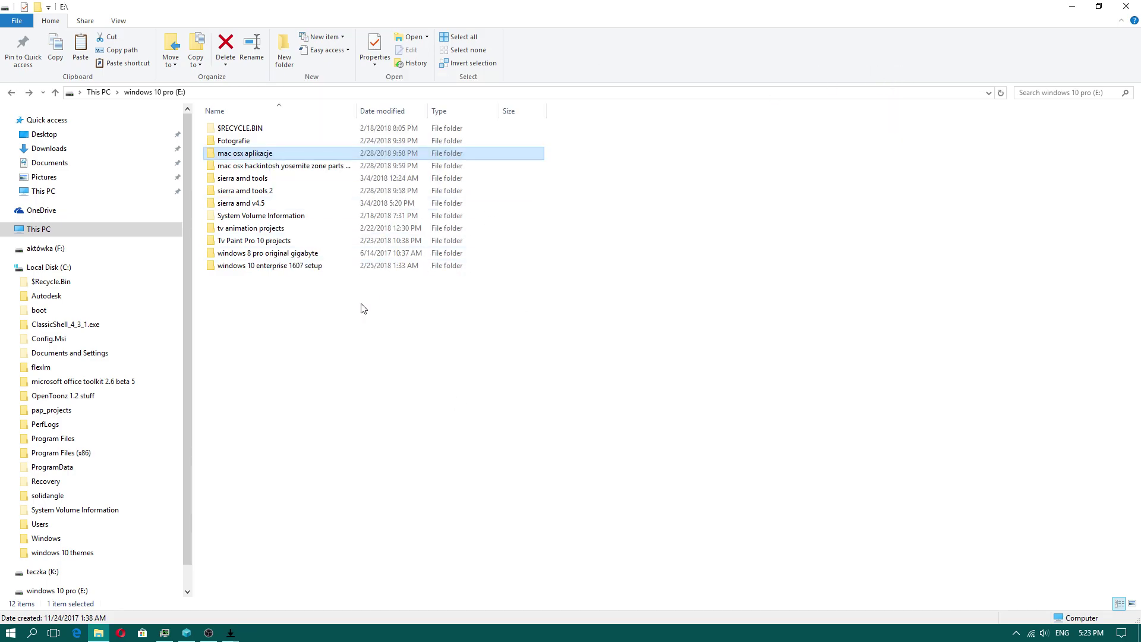
{"action": "double_click", "coordinate": [280, 178]}
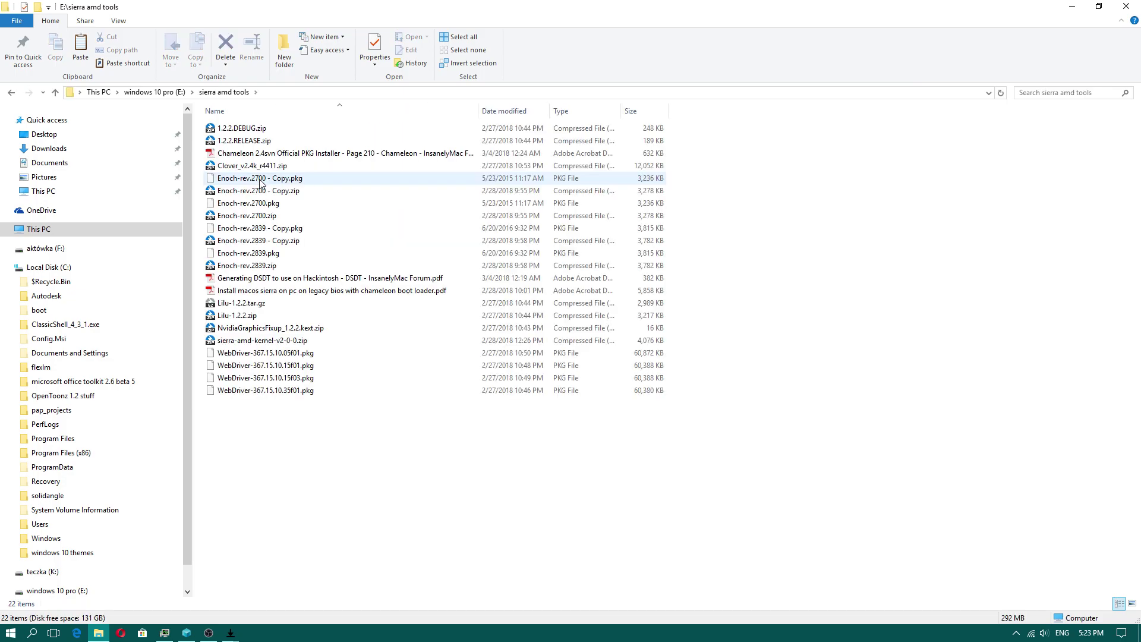
{"action": "left_click", "coordinate": [12, 92]}
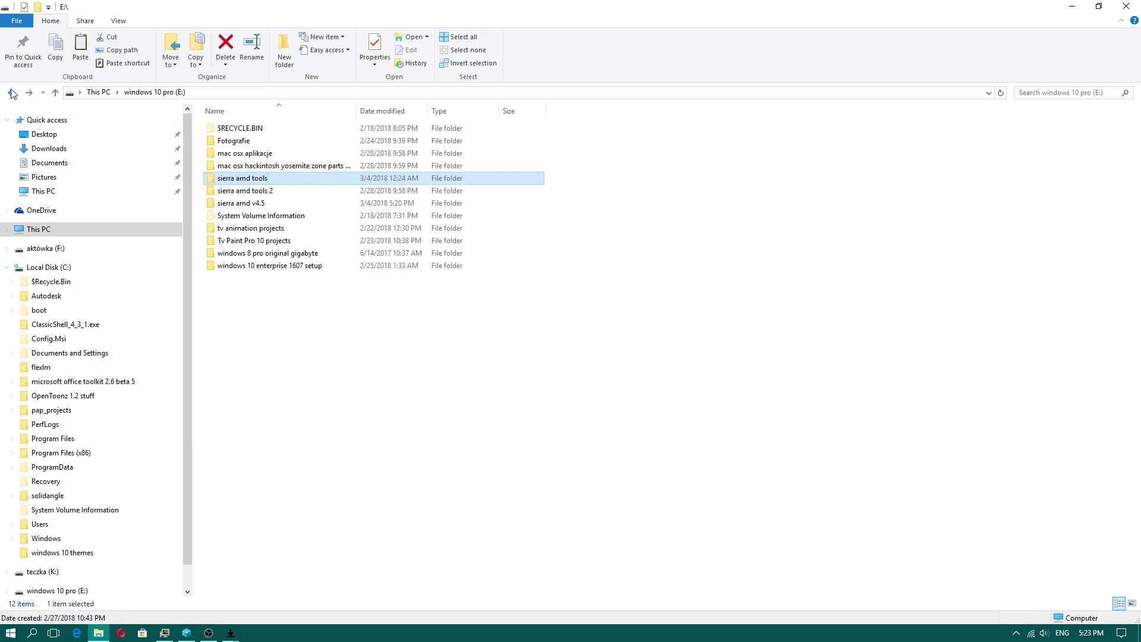
{"action": "double_click", "coordinate": [265, 193]}
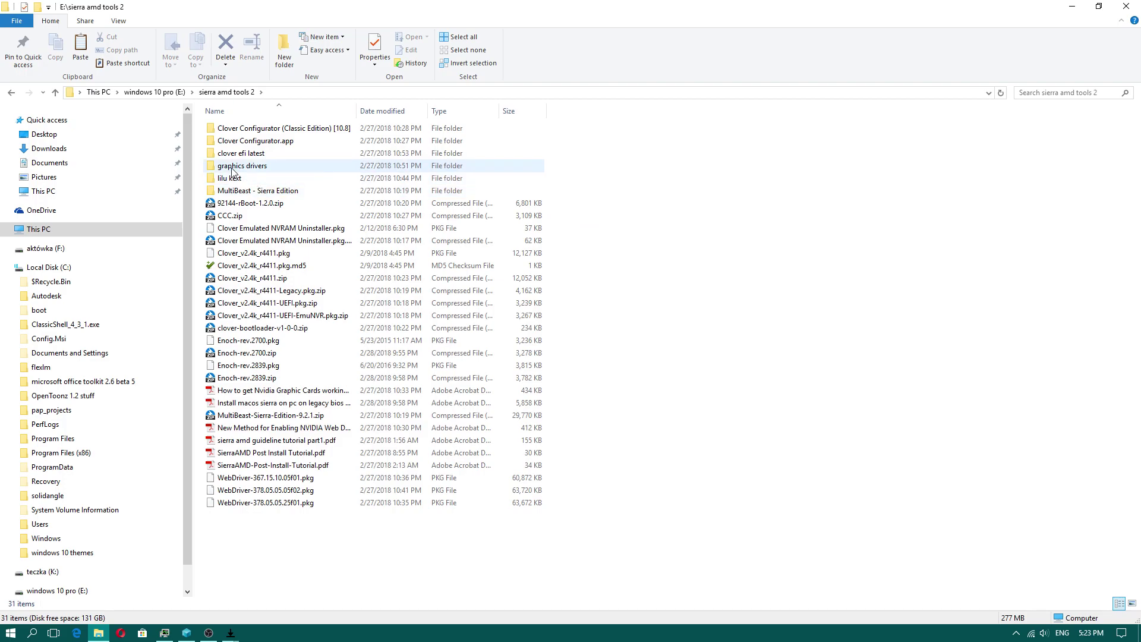
{"action": "left_click", "coordinate": [10, 94]}
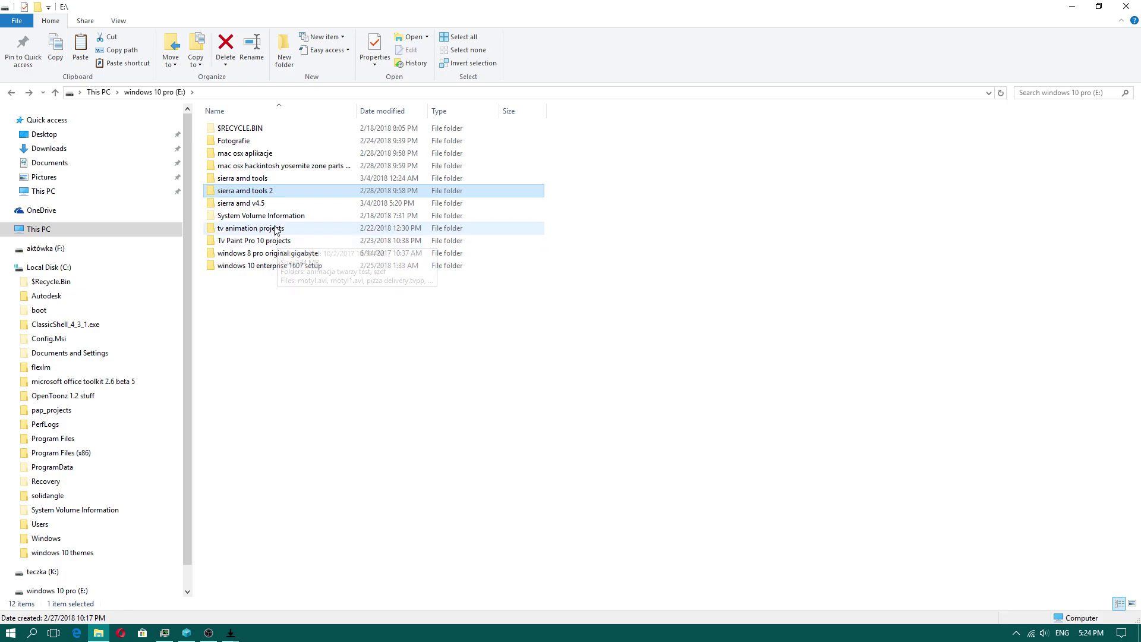
Browse sierra amd v4.5, the yosemite zone parts iso and mac osx aplikacje folders, then jump to This PC.
{"action": "double_click", "coordinate": [257, 203]}
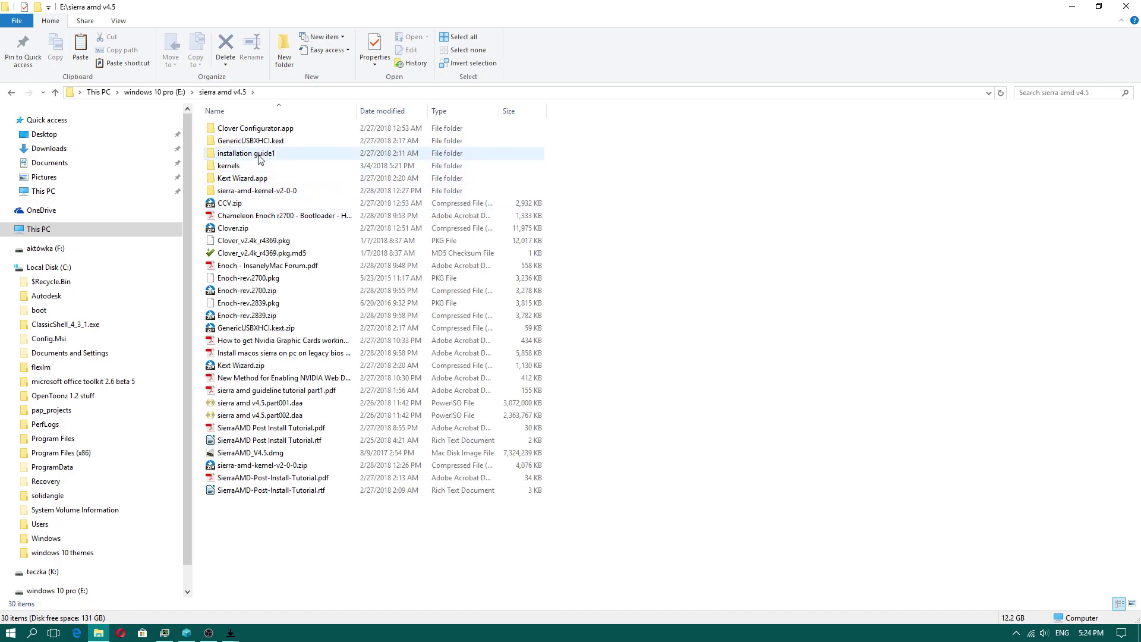
{"action": "double_click", "coordinate": [252, 155]}
{"action": "left_click", "coordinate": [12, 94]}
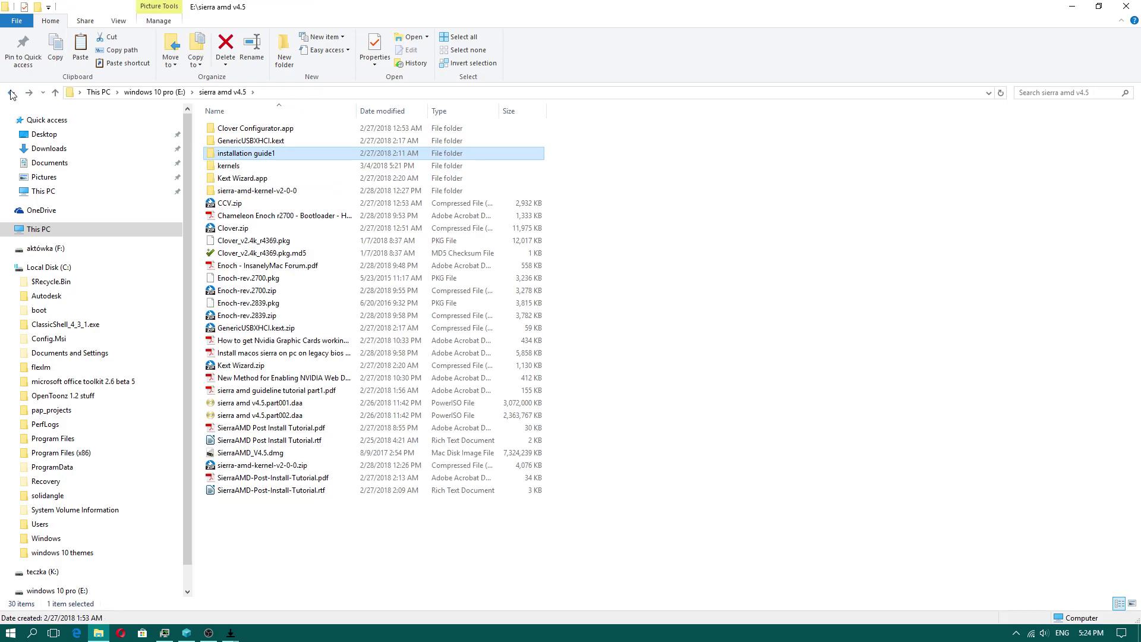
{"action": "left_click", "coordinate": [11, 94]}
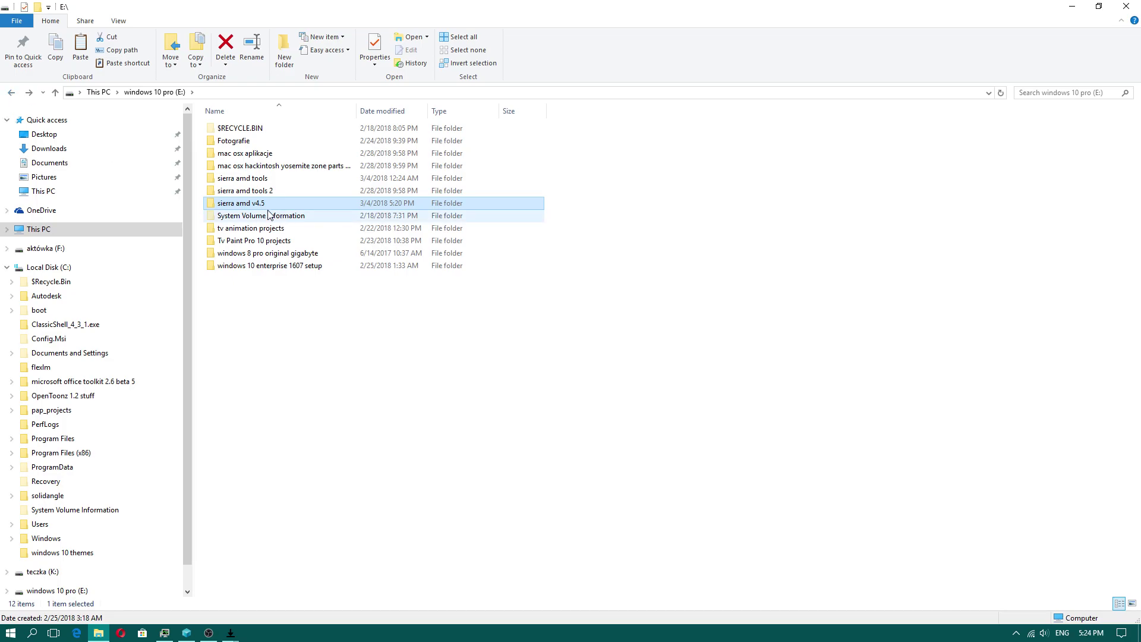
{"action": "double_click", "coordinate": [268, 167]}
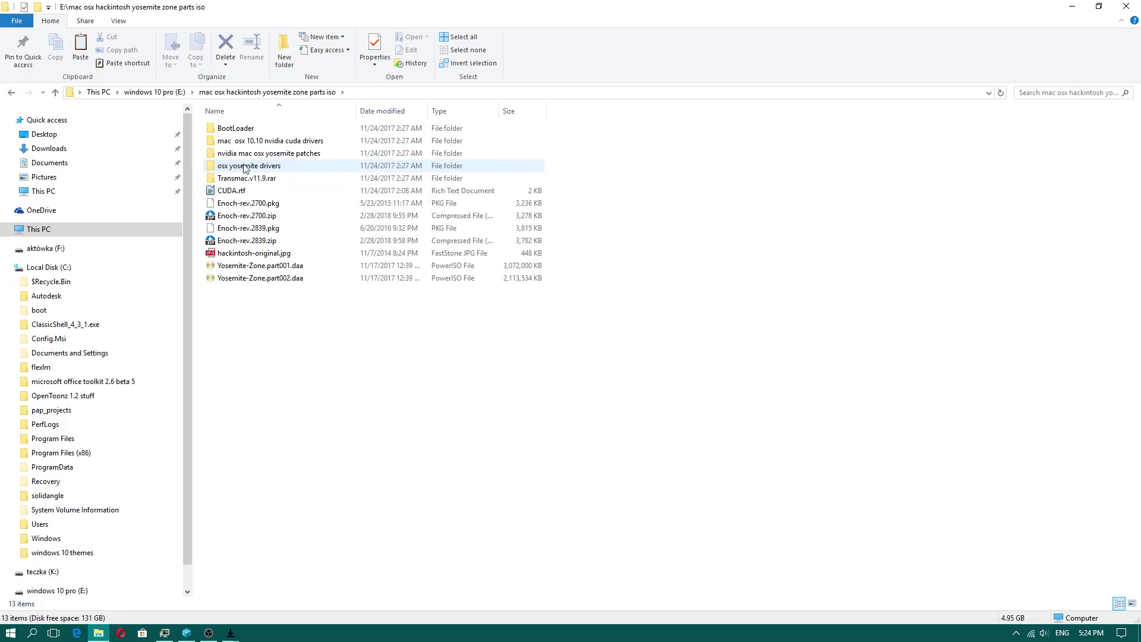
{"action": "left_click", "coordinate": [13, 93]}
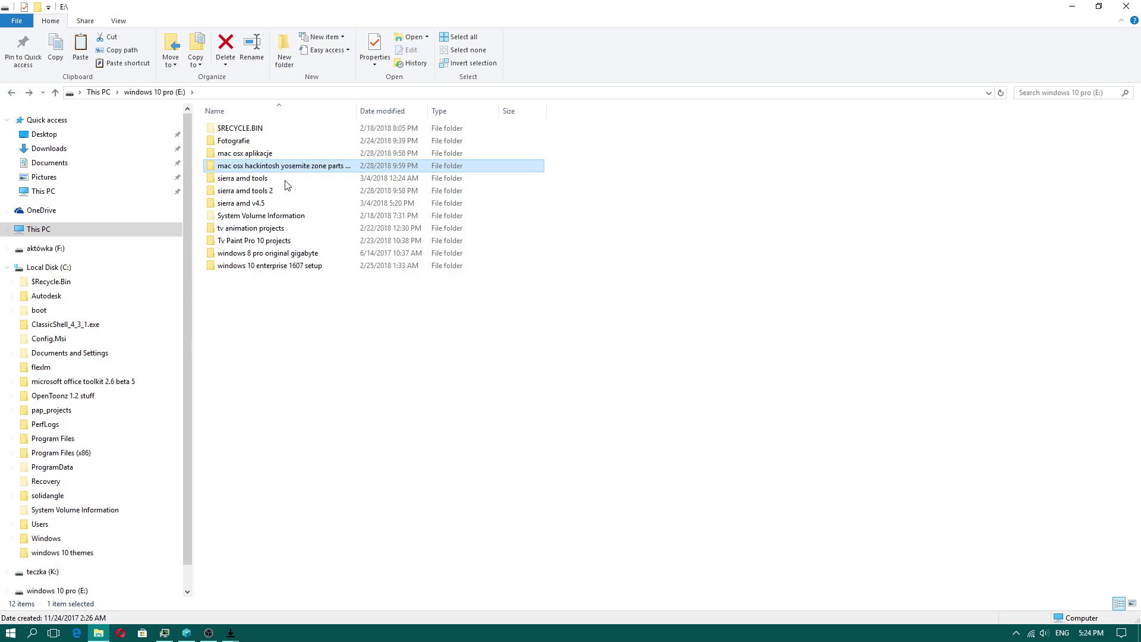
{"action": "double_click", "coordinate": [256, 154]}
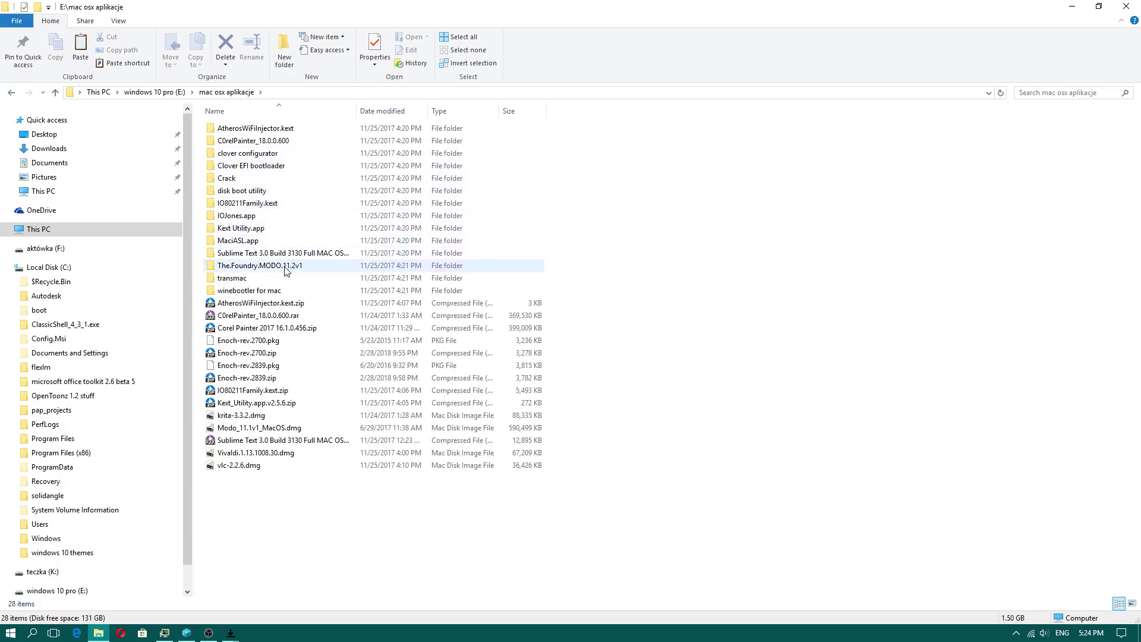
{"action": "left_click", "coordinate": [102, 94]}
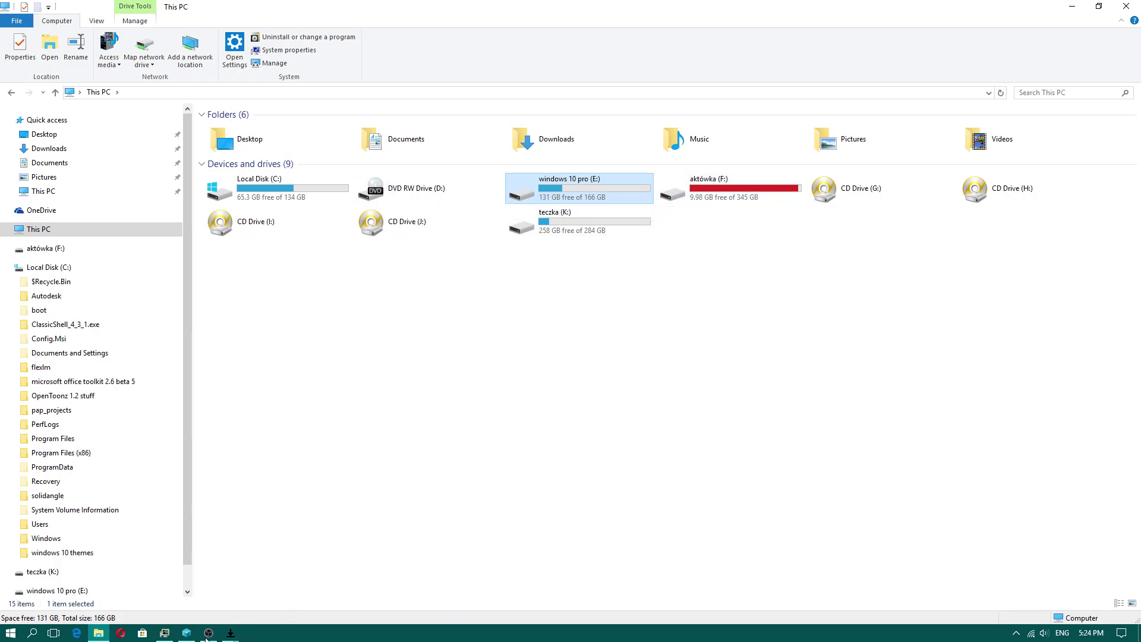
Close all the 'Problem with Download' windows from the taskbar.
{"action": "left_click", "coordinate": [231, 634]}
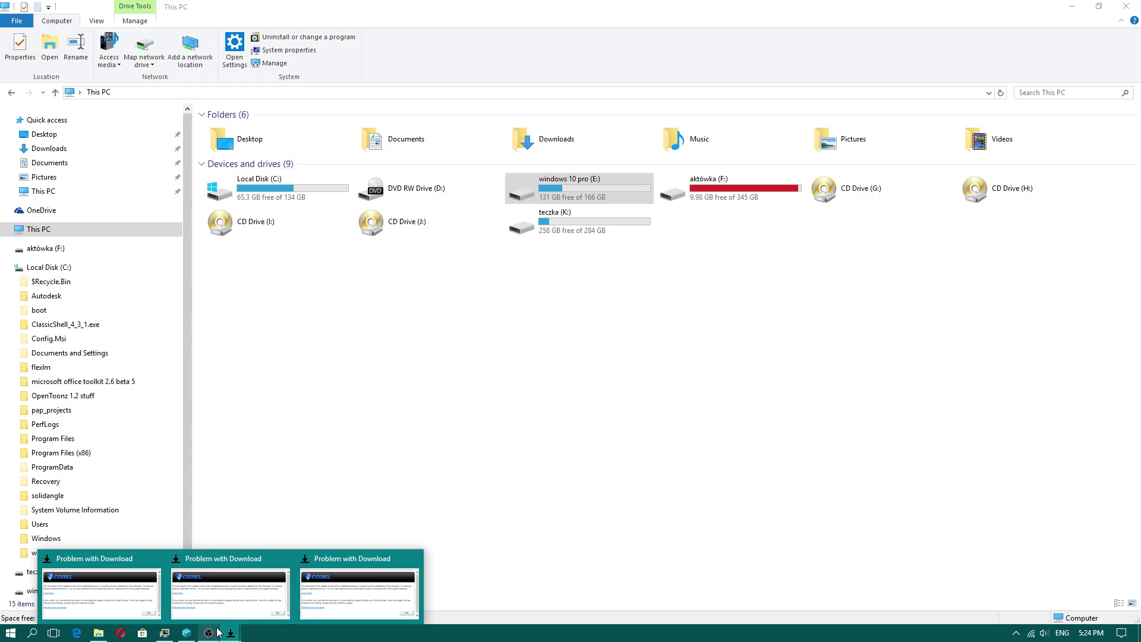
{"action": "right_click", "coordinate": [229, 633]}
{"action": "left_click", "coordinate": [222, 614]}
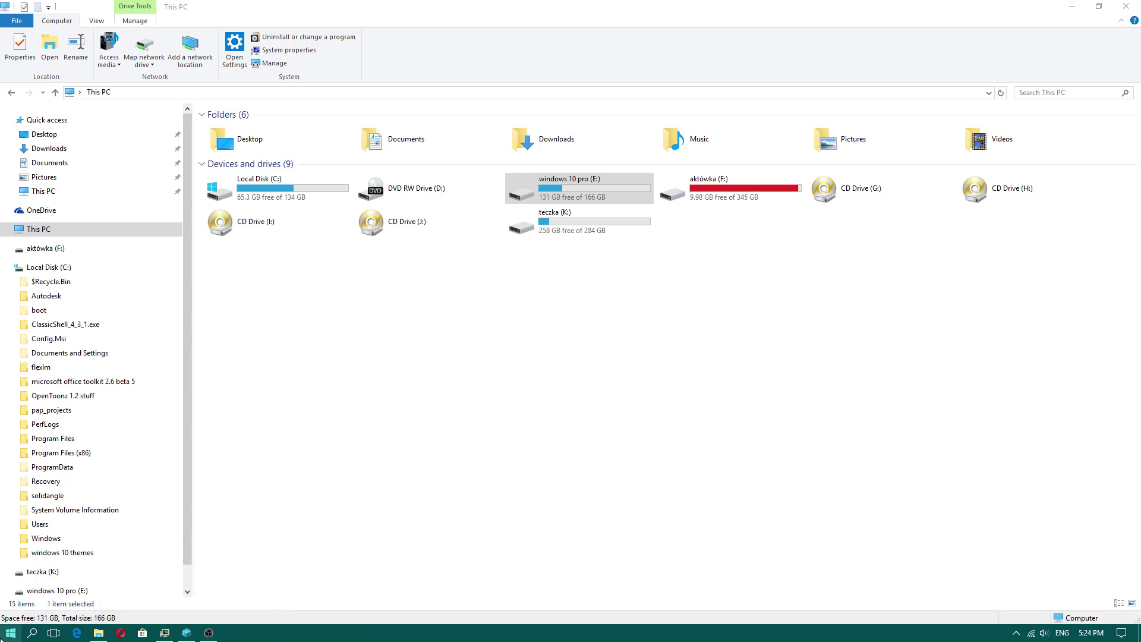
Launch TransMac as administrator from the Start menu's All Programs list.
{"action": "left_click", "coordinate": [10, 632]}
{"action": "left_click", "coordinate": [38, 588]}
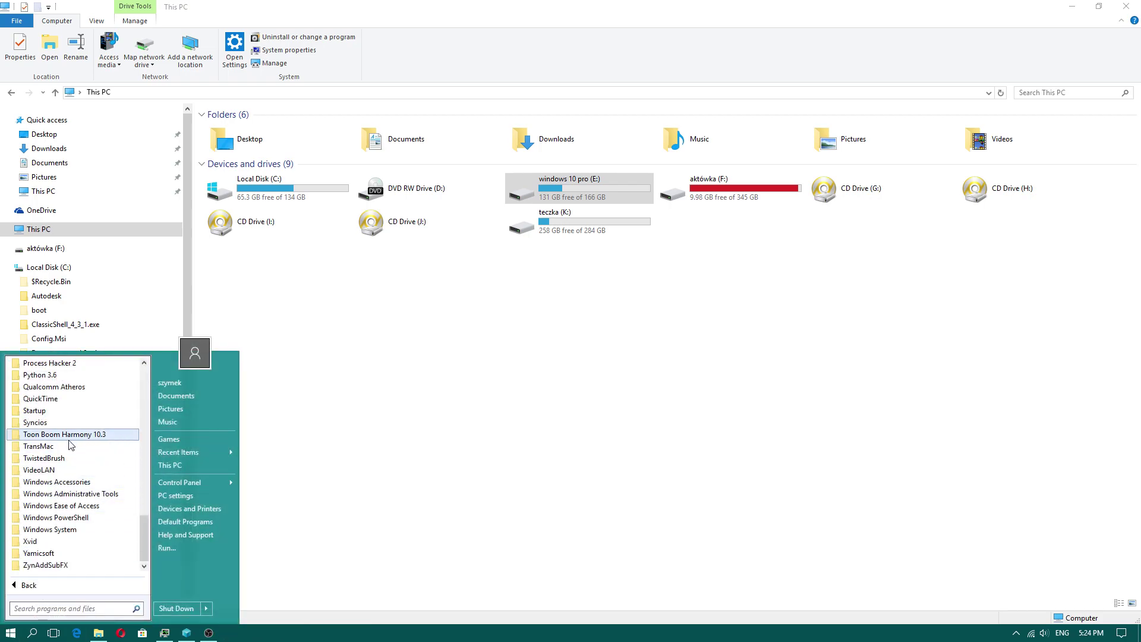
{"action": "right_click", "coordinate": [61, 450]}
{"action": "left_click", "coordinate": [57, 450]}
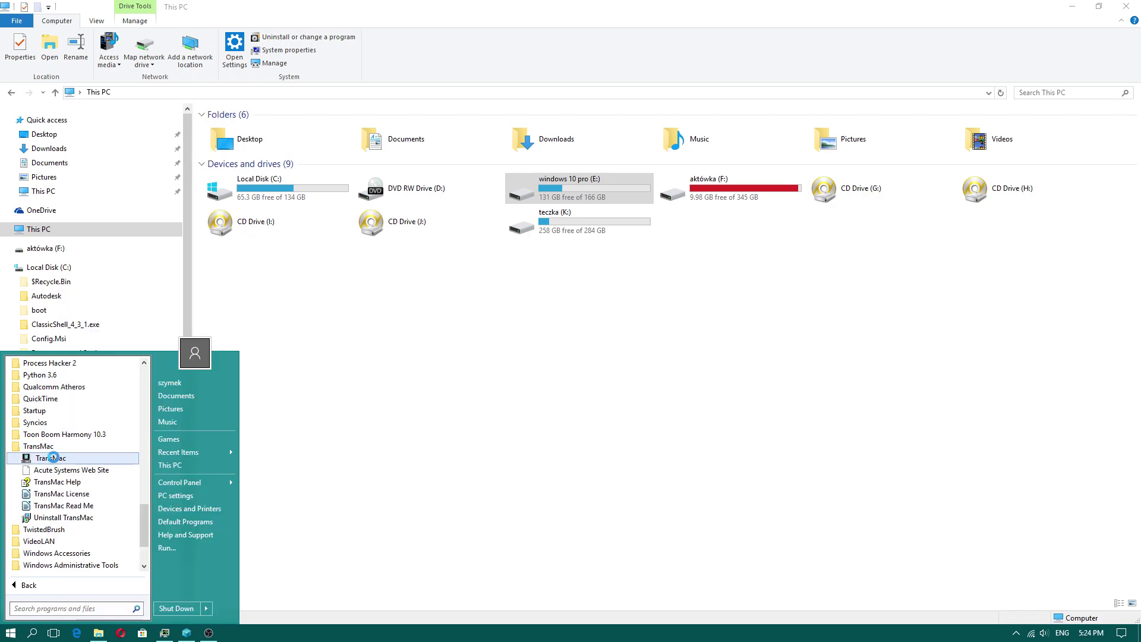
{"action": "right_click", "coordinate": [52, 457]}
{"action": "left_click", "coordinate": [110, 269]}
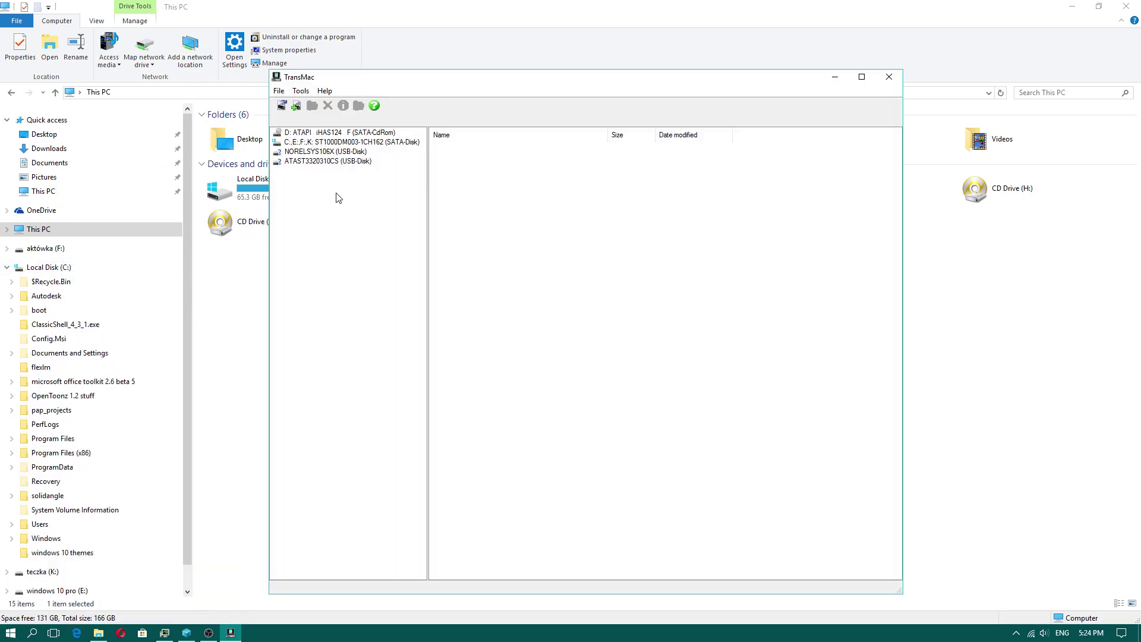
Expand the NORELSYS106X and ATAST3320310CS USB disks and open the backupUntitled folder.
{"action": "double_click", "coordinate": [328, 152]}
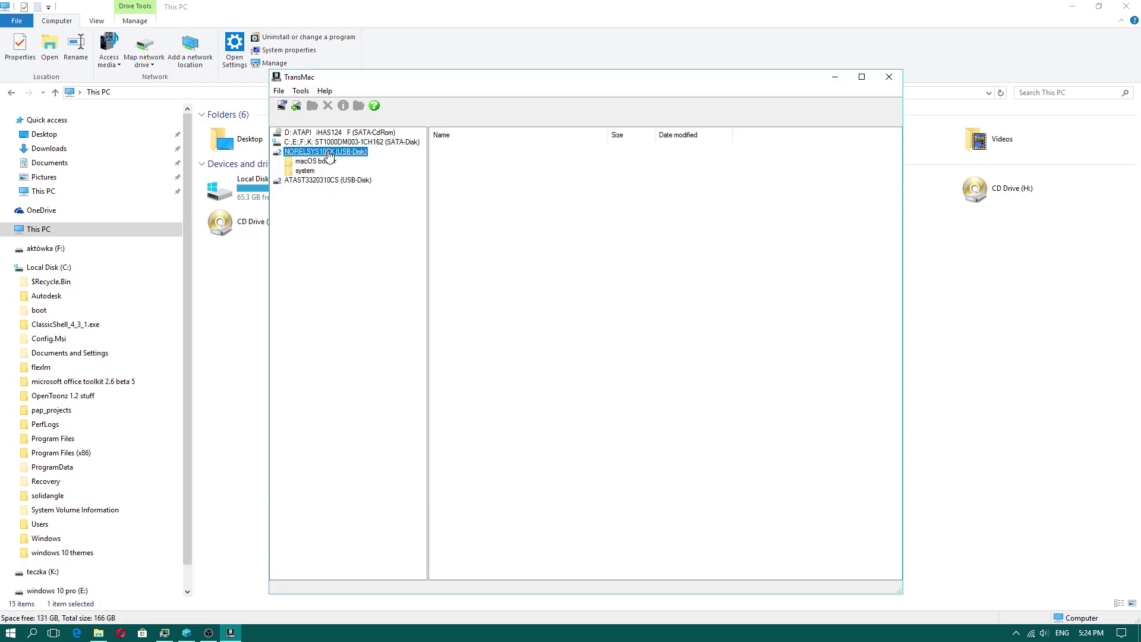
{"action": "double_click", "coordinate": [308, 180]}
{"action": "double_click", "coordinate": [317, 171]}
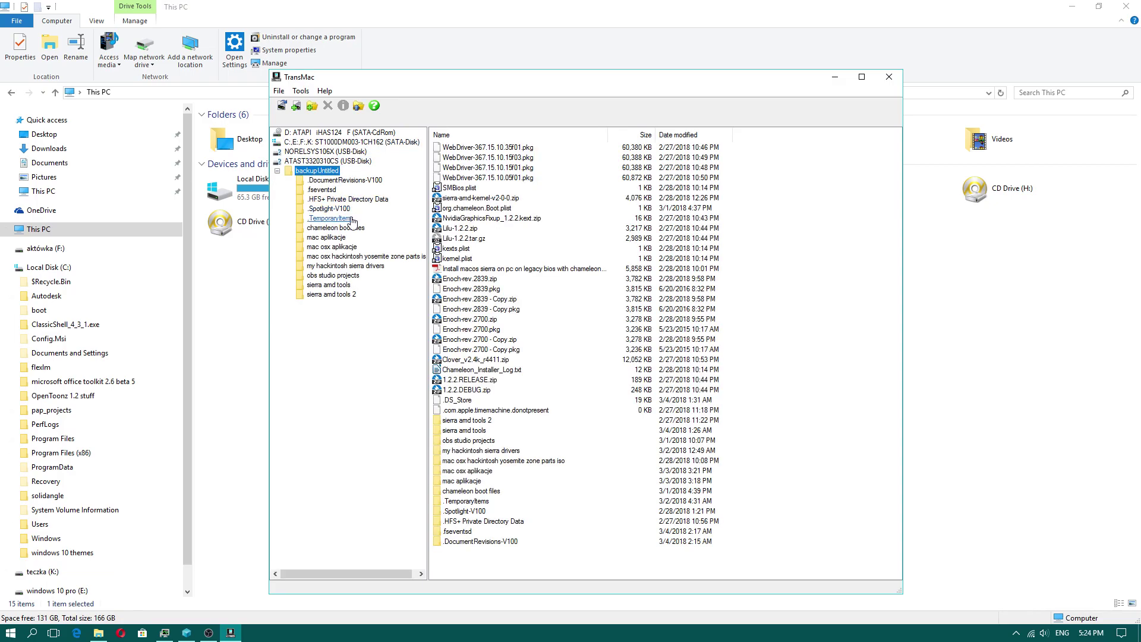
Browse the disk's sierra amd tools folders, then open the mac aplikacje folder.
{"action": "double_click", "coordinate": [343, 285]}
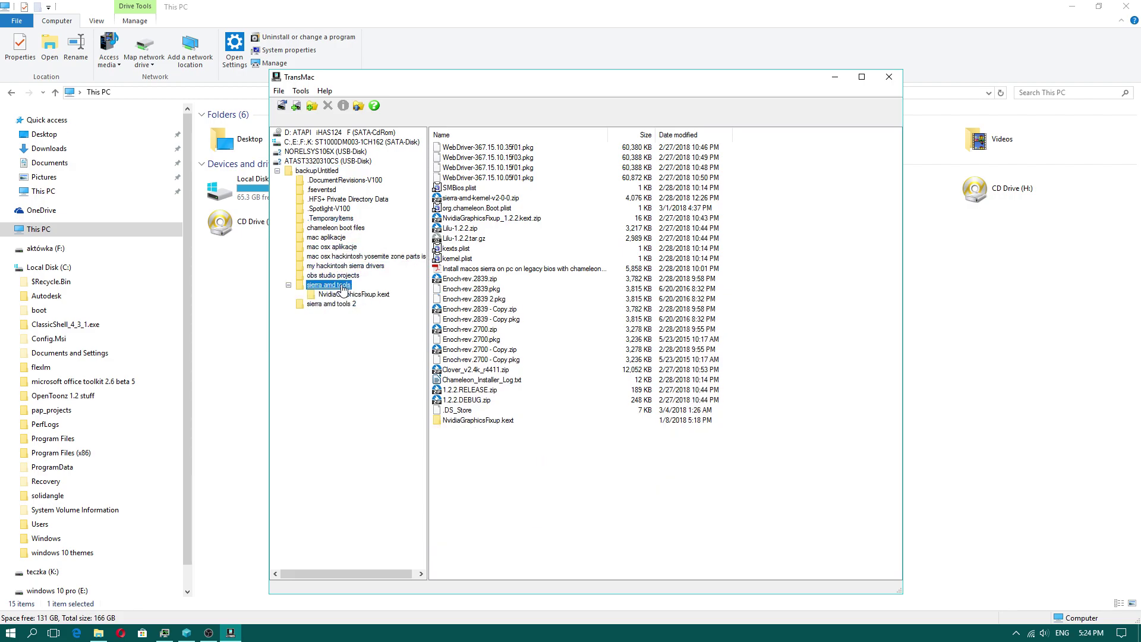
{"action": "double_click", "coordinate": [354, 294]}
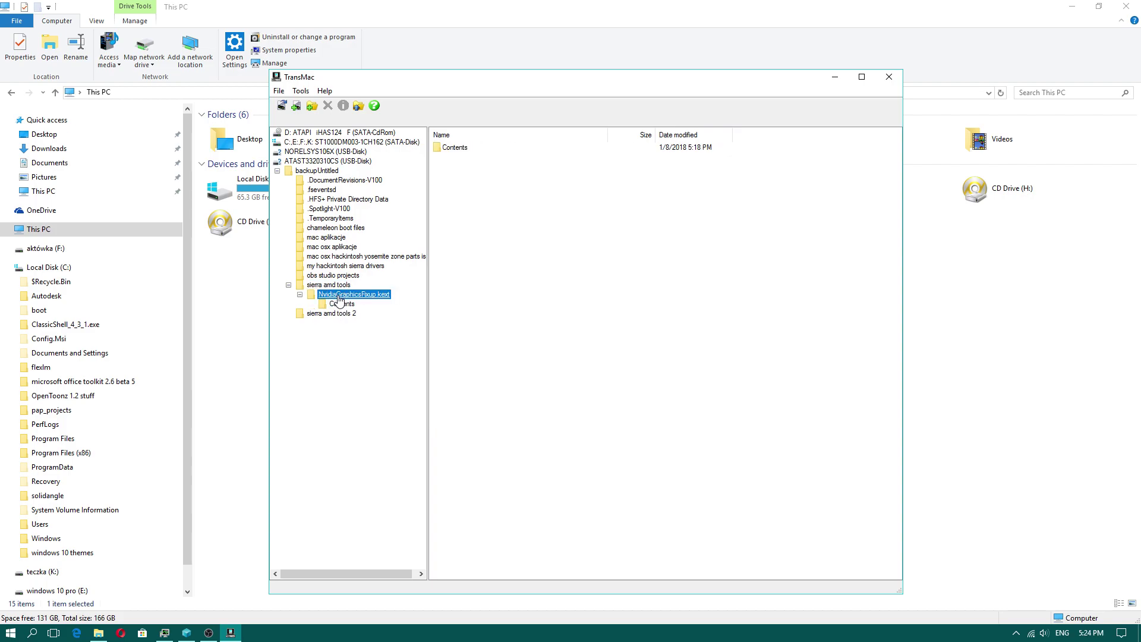
{"action": "double_click", "coordinate": [331, 313]}
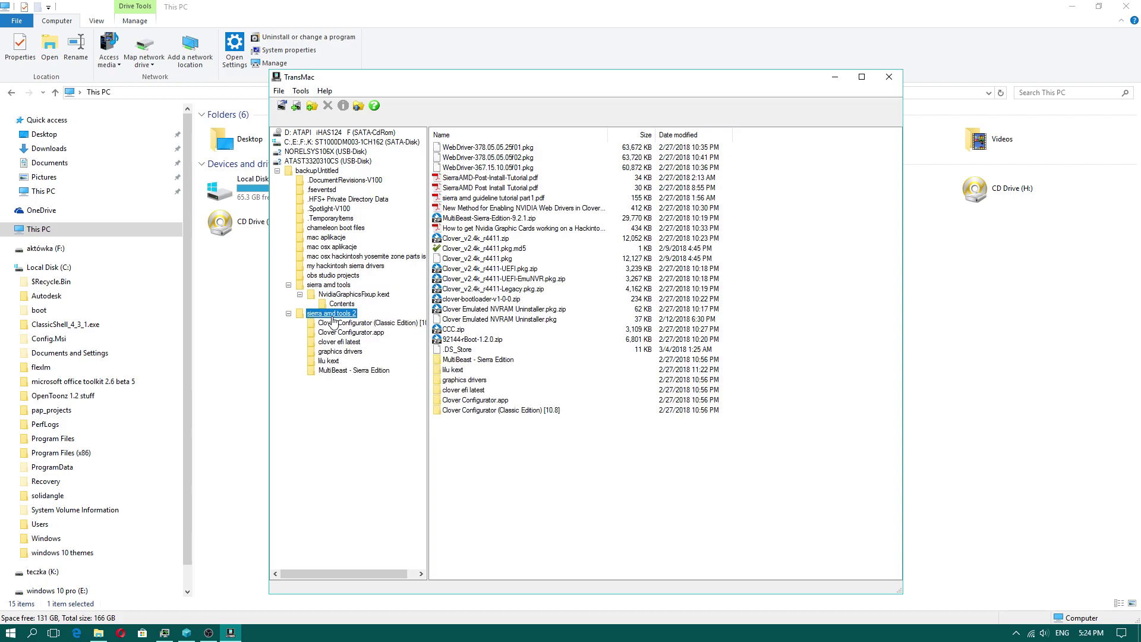
{"action": "double_click", "coordinate": [326, 238]}
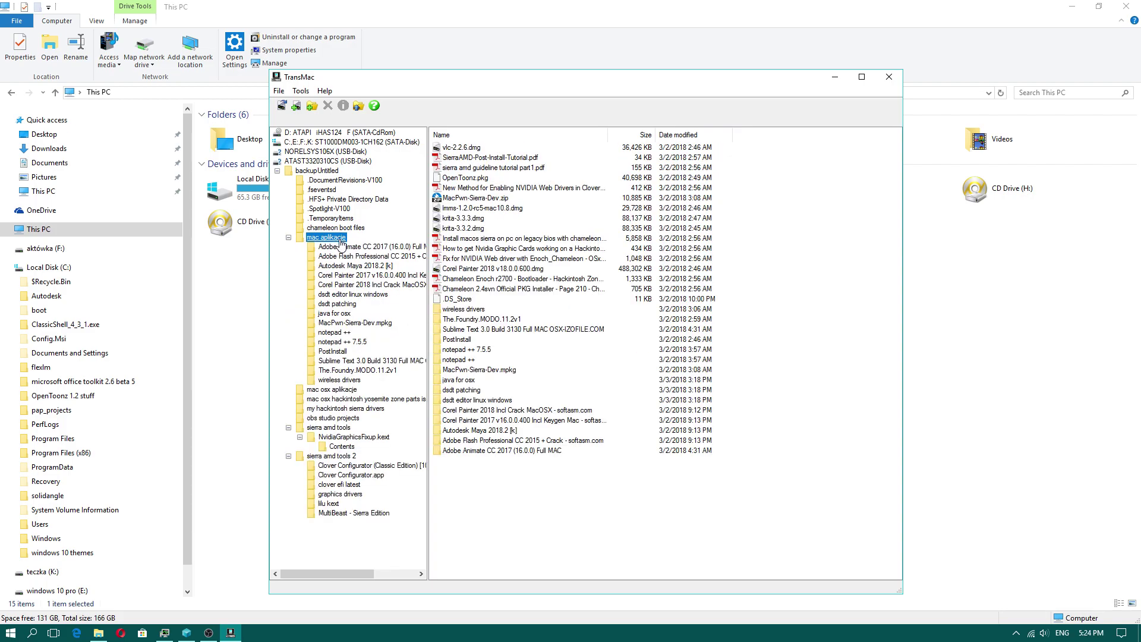
Drag the PostInstall folder out of TransMac to copy it, then close TransMac.
{"action": "right_click", "coordinate": [464, 340]}
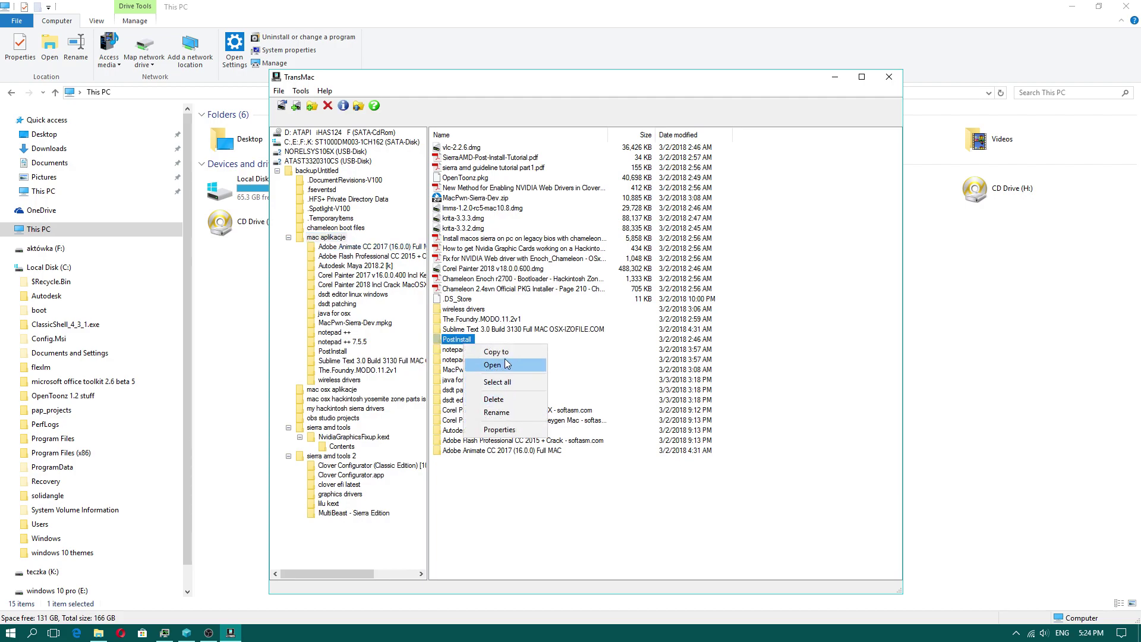
{"action": "left_click", "coordinate": [442, 341]}
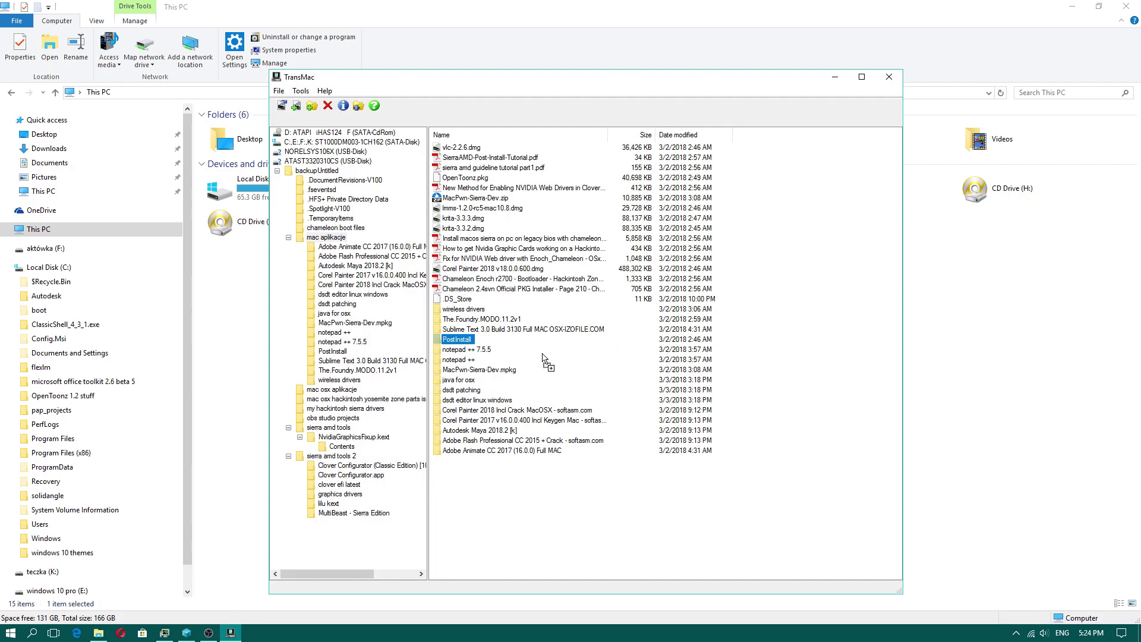
{"action": "left_click_drag", "start_coordinate": [462, 342], "coordinate": [462, 343]}
{"action": "key", "text": "alt+F4"}
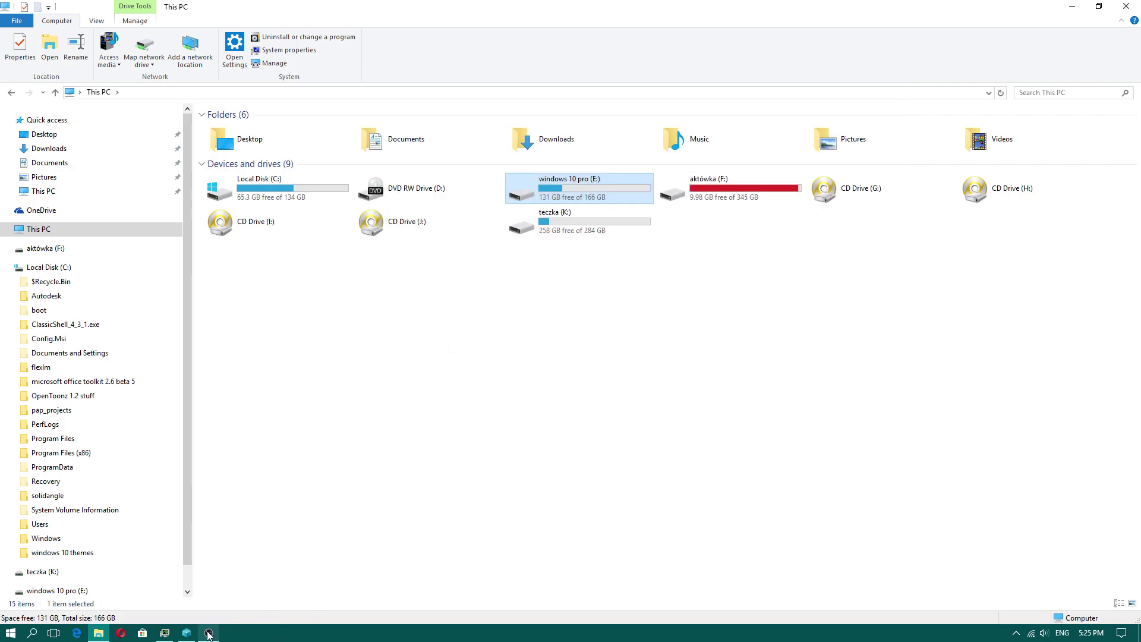
Launch TransMac and open the ATAST3320310CS disk's backupUntitled volume.
{"action": "left_click", "coordinate": [10, 633]}
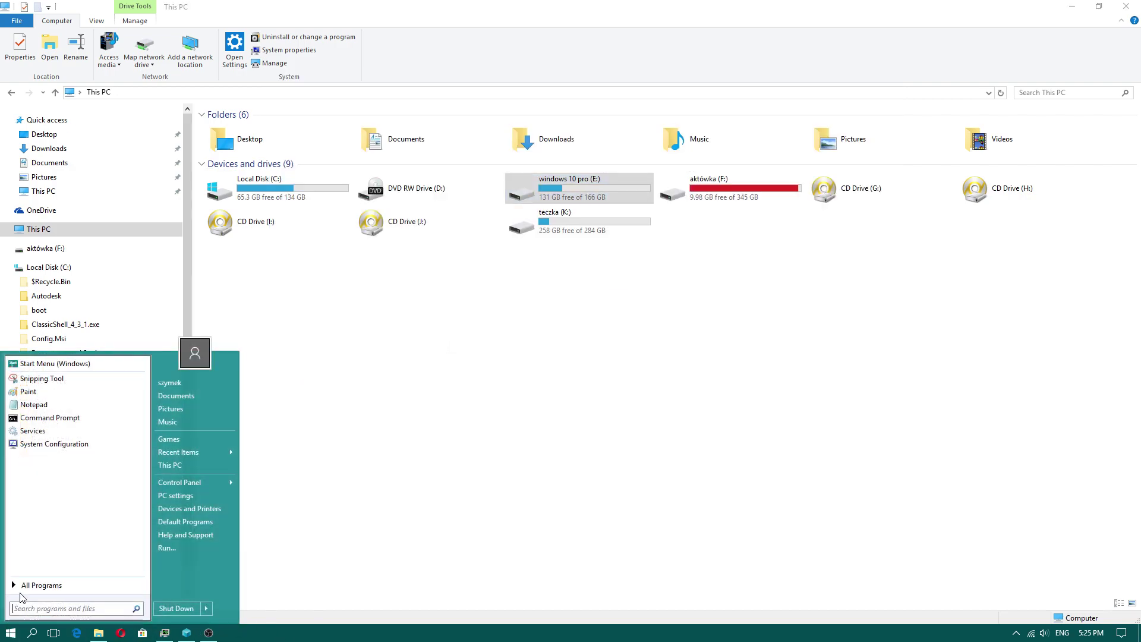
{"action": "left_click", "coordinate": [60, 585]}
{"action": "left_click", "coordinate": [56, 446]}
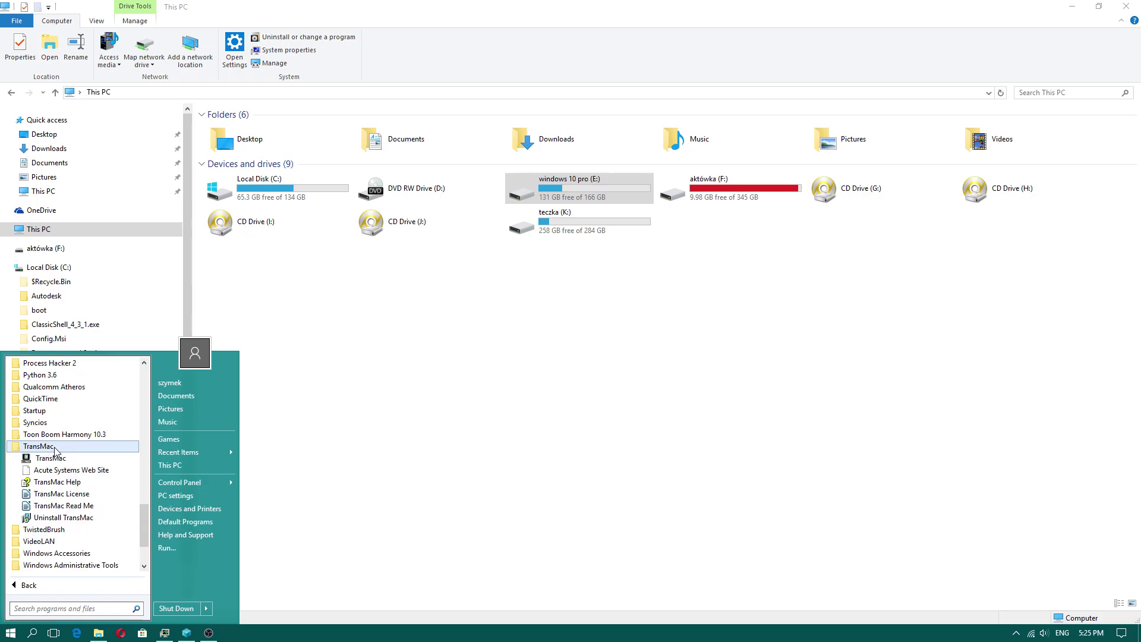
{"action": "right_click", "coordinate": [55, 453]}
{"action": "left_click", "coordinate": [113, 265]}
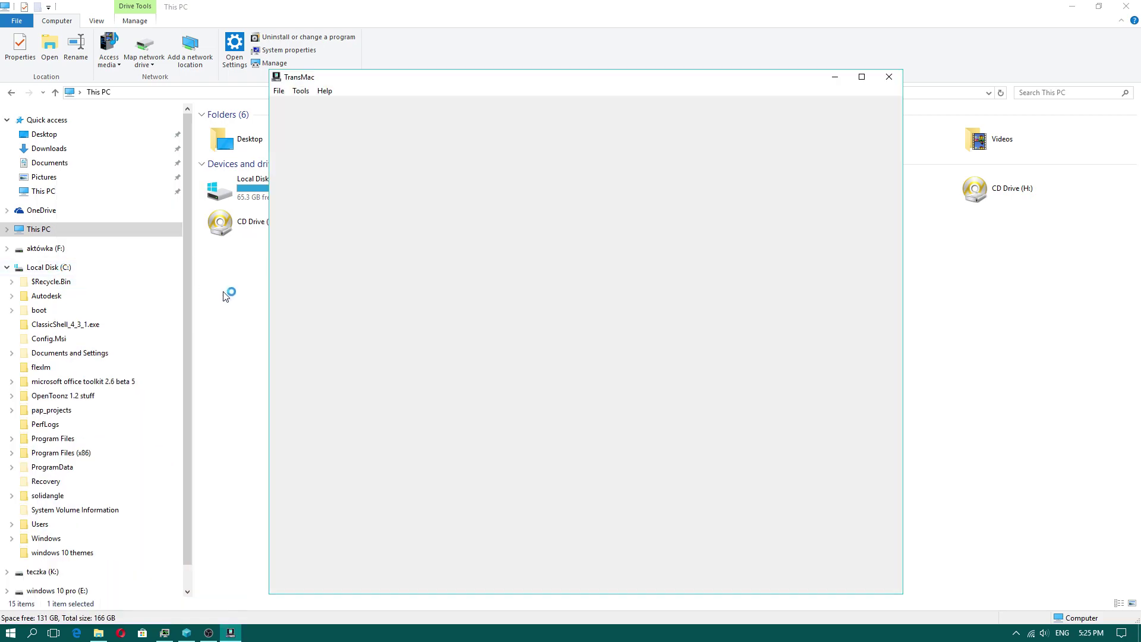
{"action": "double_click", "coordinate": [315, 151]}
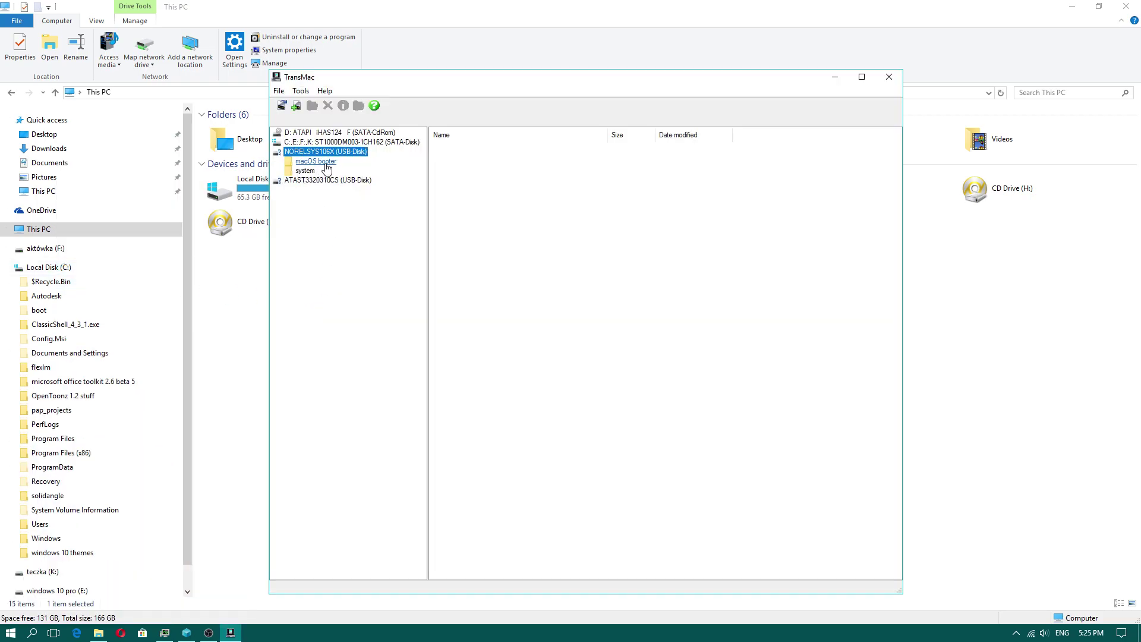
{"action": "double_click", "coordinate": [326, 179]}
{"action": "double_click", "coordinate": [317, 170]}
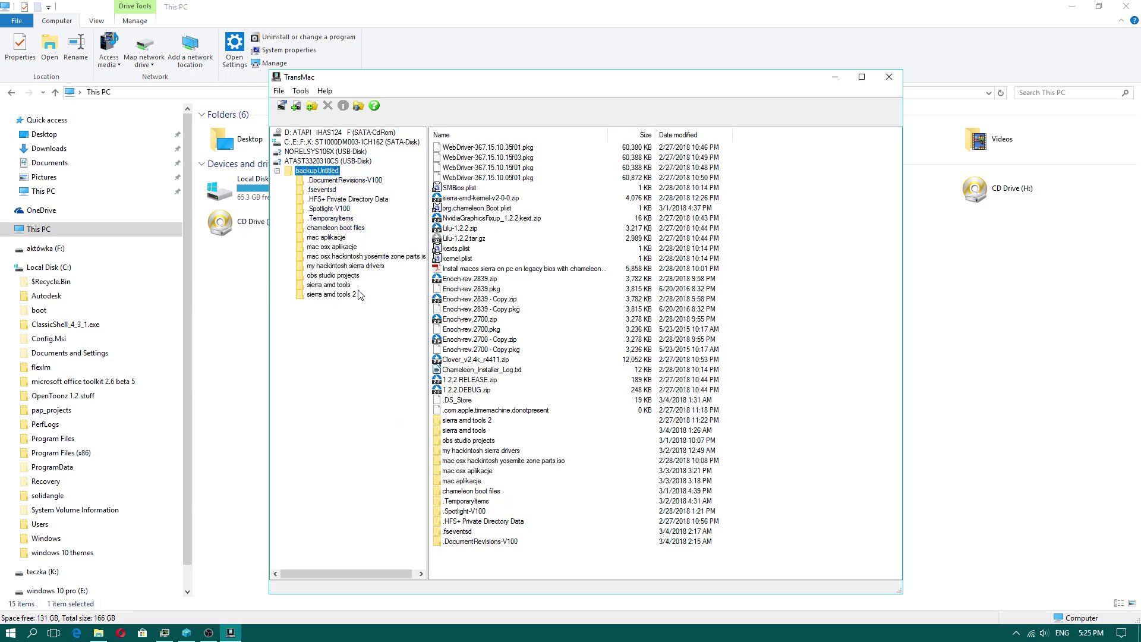
In File Explorer, open the sierra amd tools folder on the windows 10 pro (E:) drive.
{"action": "left_click_drag", "start_coordinate": [712, 99], "coordinate": [430, 237]}
{"action": "left_click", "coordinate": [624, 199]}
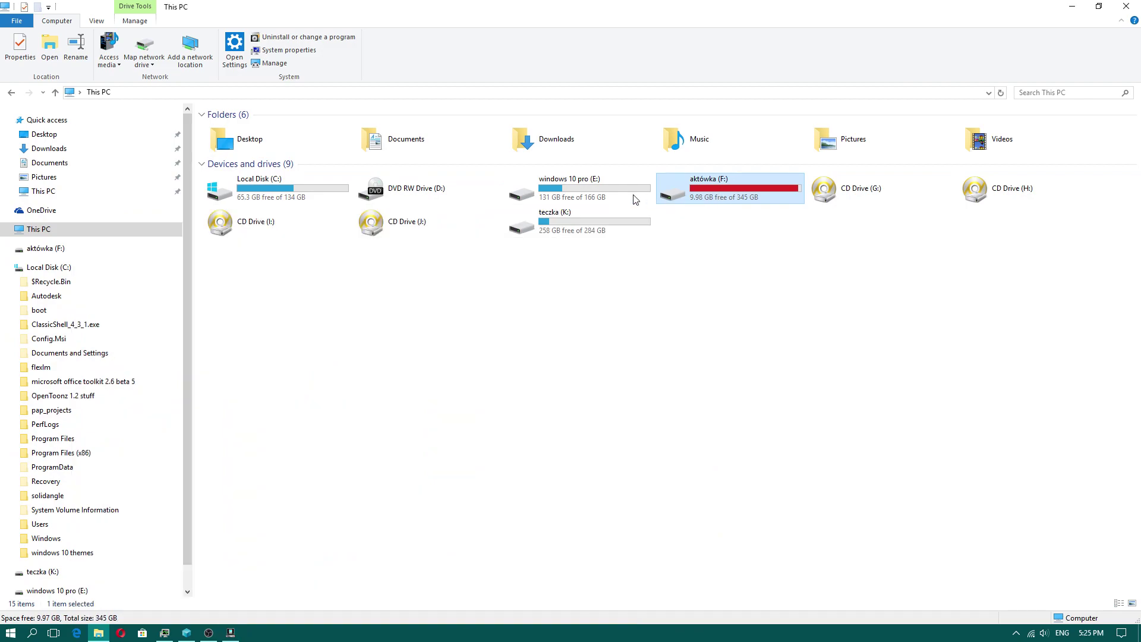
{"action": "double_click", "coordinate": [588, 189]}
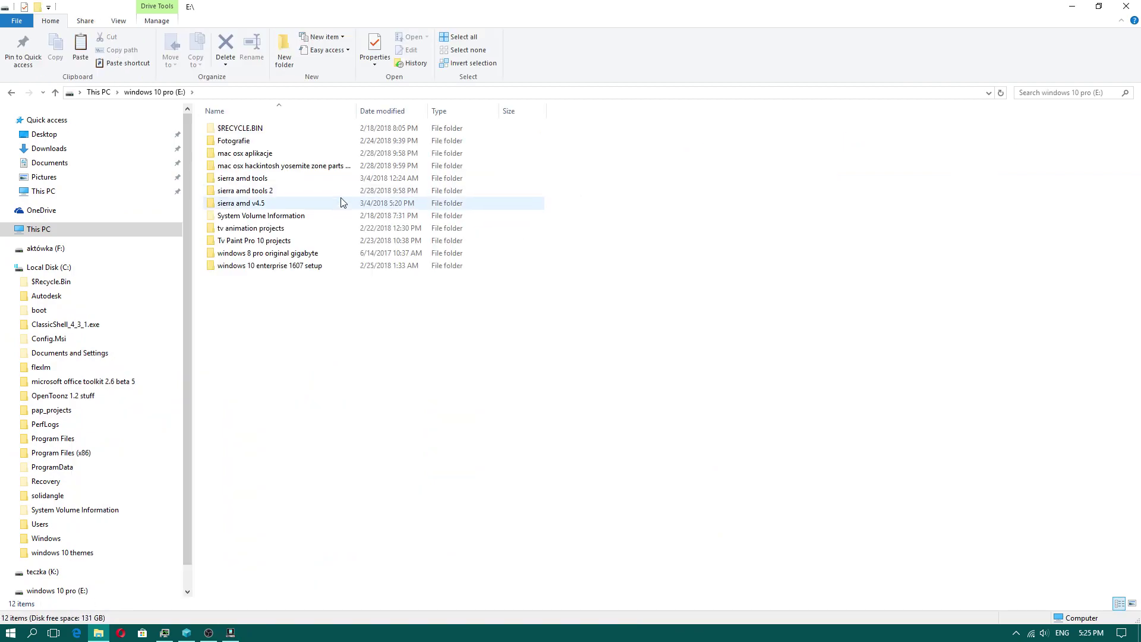
{"action": "double_click", "coordinate": [263, 182]}
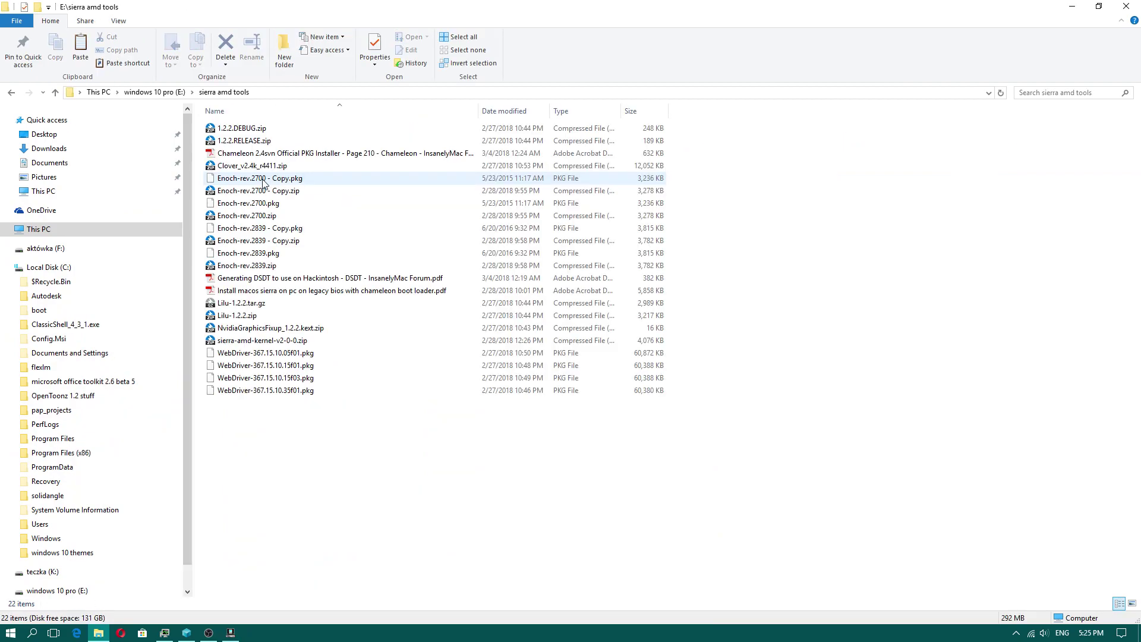
Navigate TransMac's tree to mac aplikacje and drag PostInstall into E:\sierra amd tools.
{"action": "left_click", "coordinate": [230, 632]}
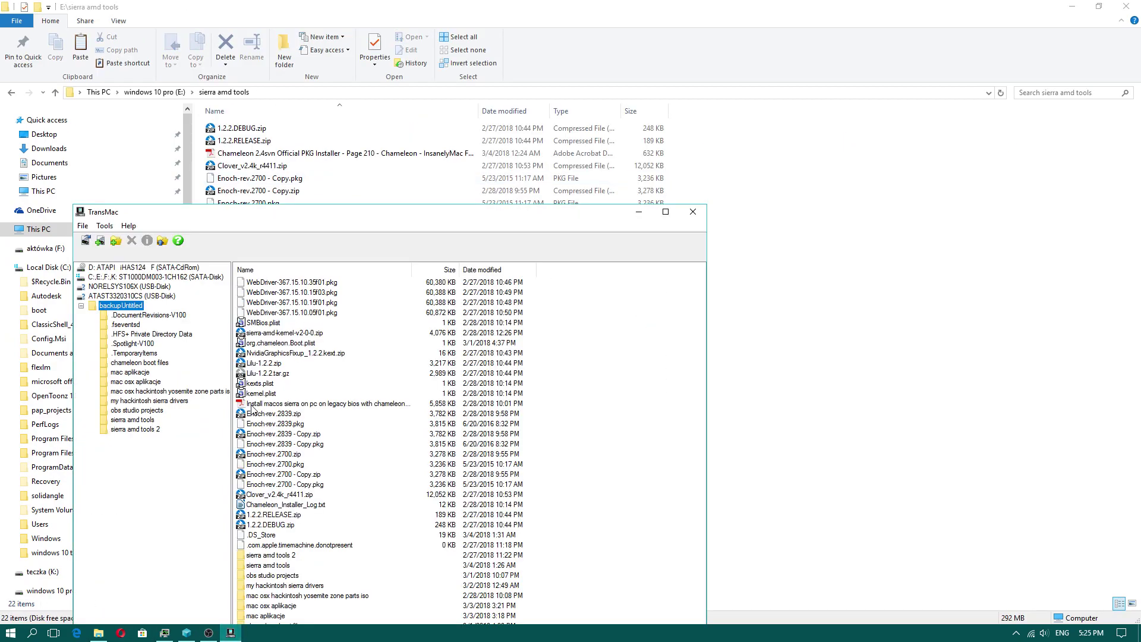
{"action": "double_click", "coordinate": [163, 403]}
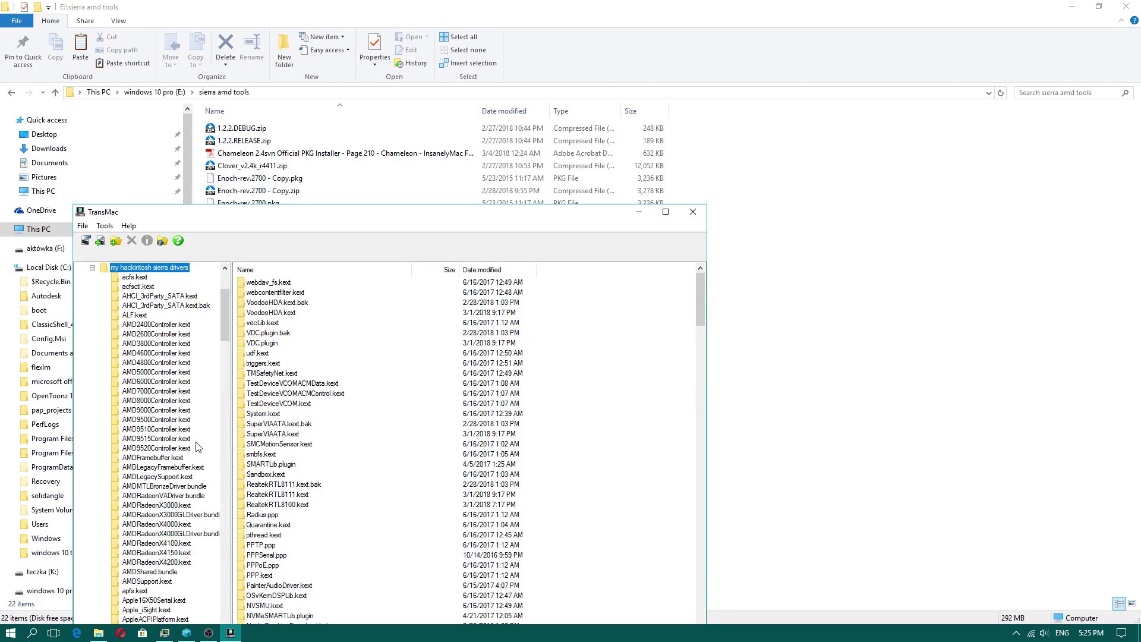
{"action": "scroll", "coordinate": [148, 386], "scroll_direction": "up", "scroll_amount": 2}
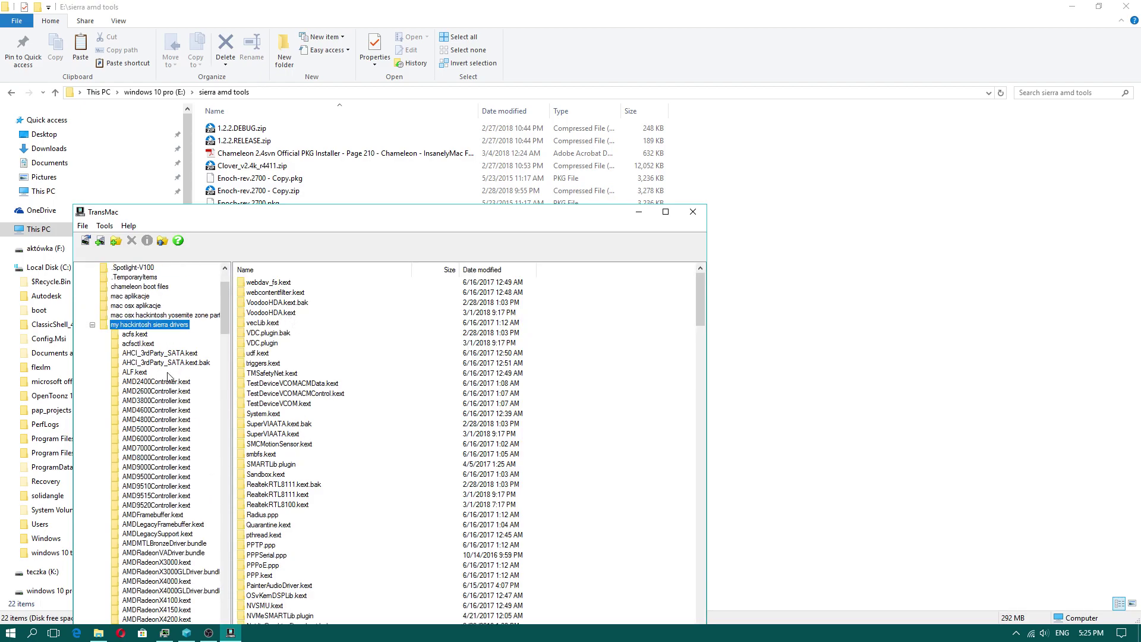
{"action": "left_click", "coordinate": [93, 324]}
{"action": "double_click", "coordinate": [173, 392]}
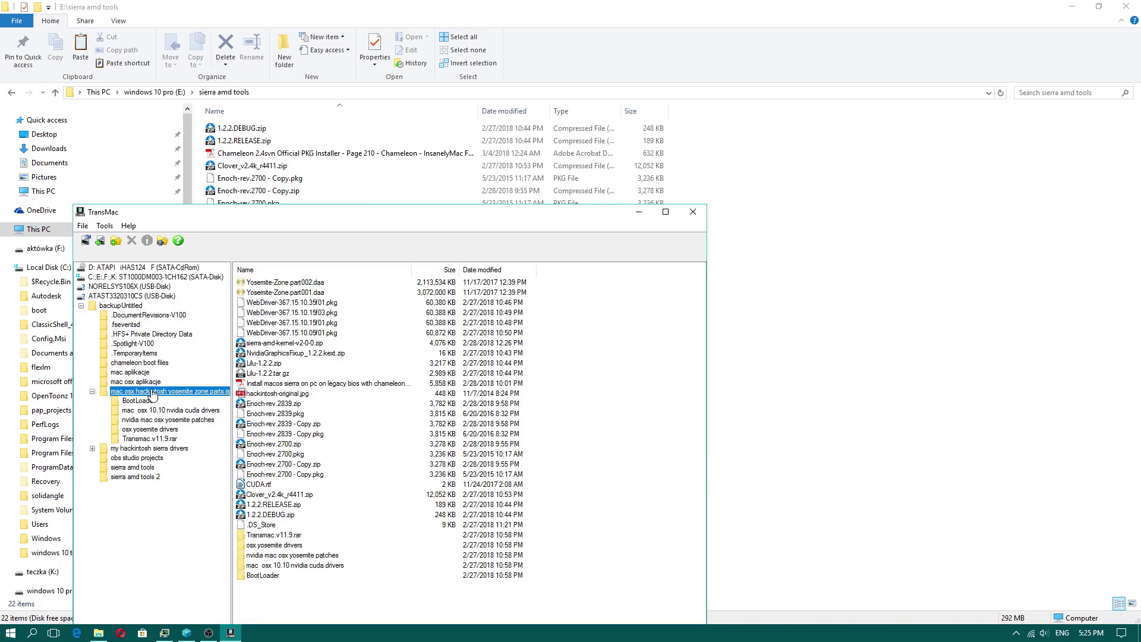
{"action": "double_click", "coordinate": [147, 372]}
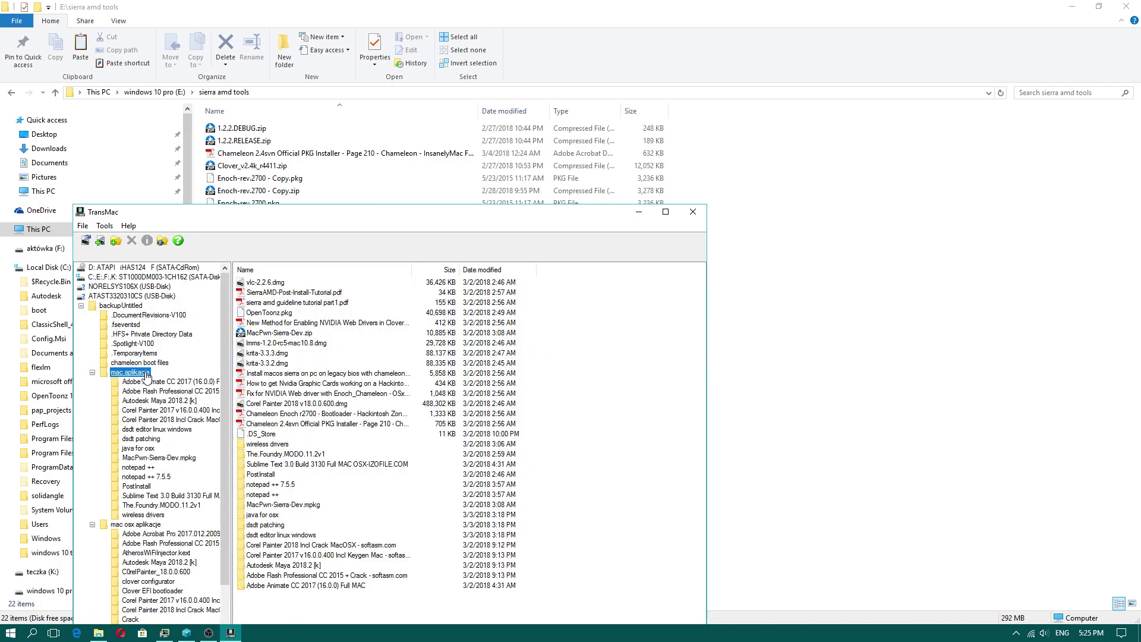
{"action": "left_click_drag", "start_coordinate": [147, 376], "coordinate": [290, 480]}
{"action": "left_click_drag", "start_coordinate": [772, 452], "coordinate": [769, 451]}
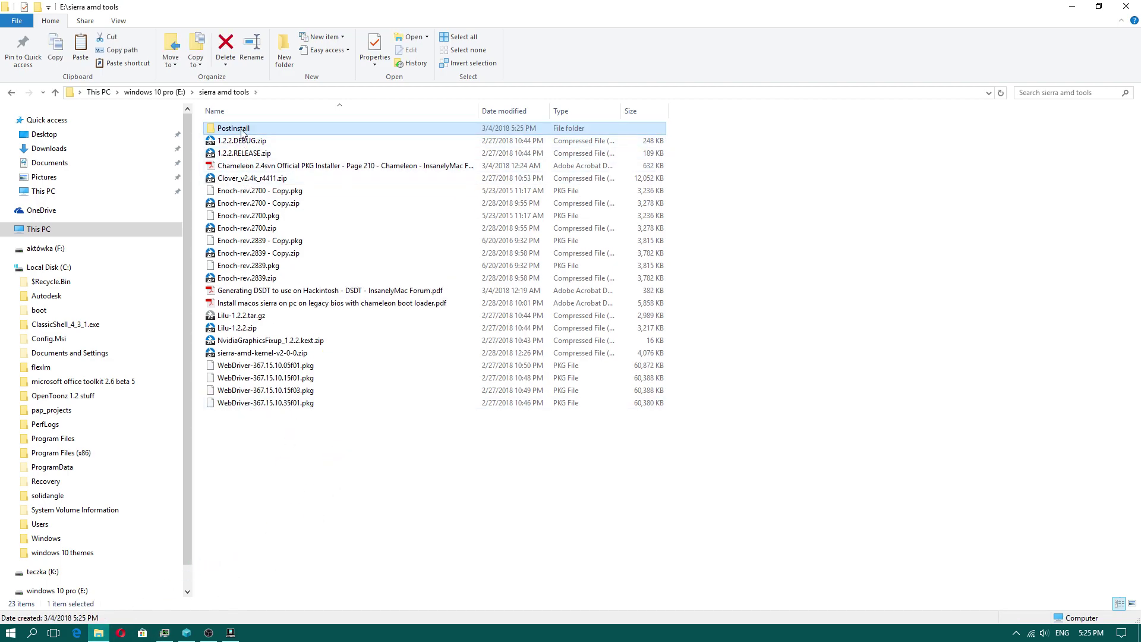
Inspect the copied PostInstall folder's Extra and Files subfolders and select SierraAMD Post Install Tutorial.rtf.
{"action": "double_click", "coordinate": [243, 131]}
{"action": "double_click", "coordinate": [232, 132]}
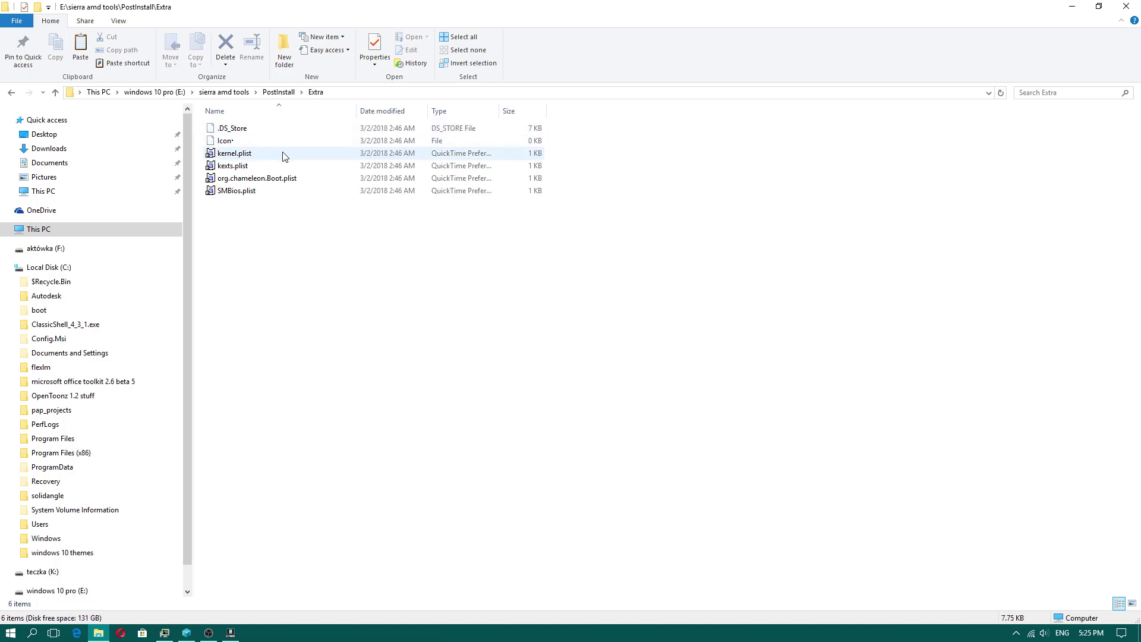
{"action": "left_click", "coordinate": [11, 93]}
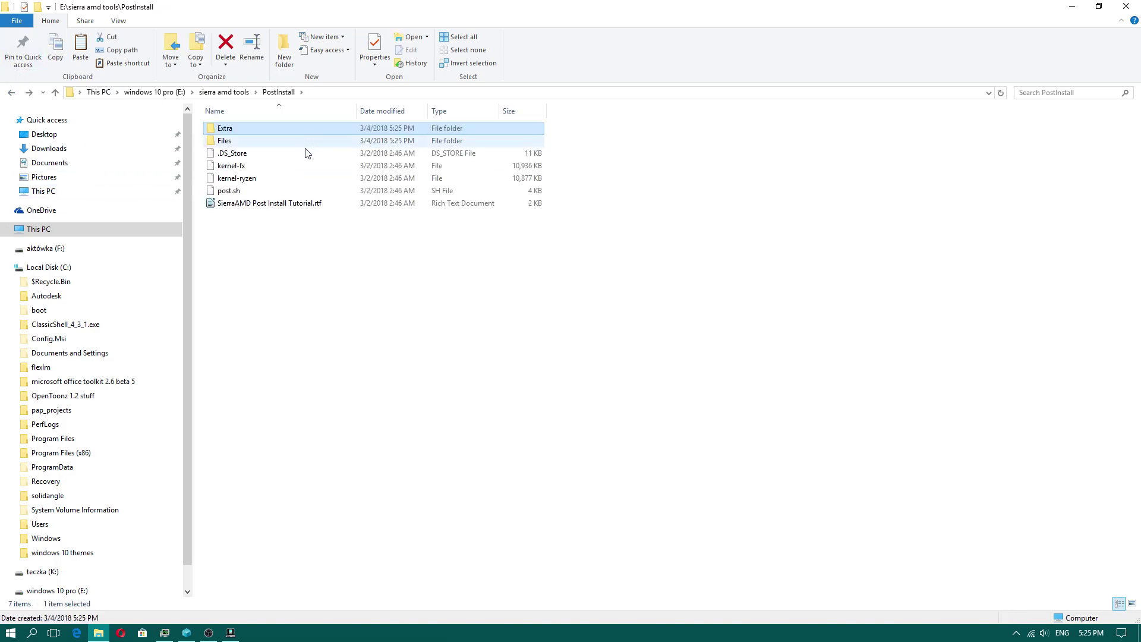
{"action": "double_click", "coordinate": [228, 142]}
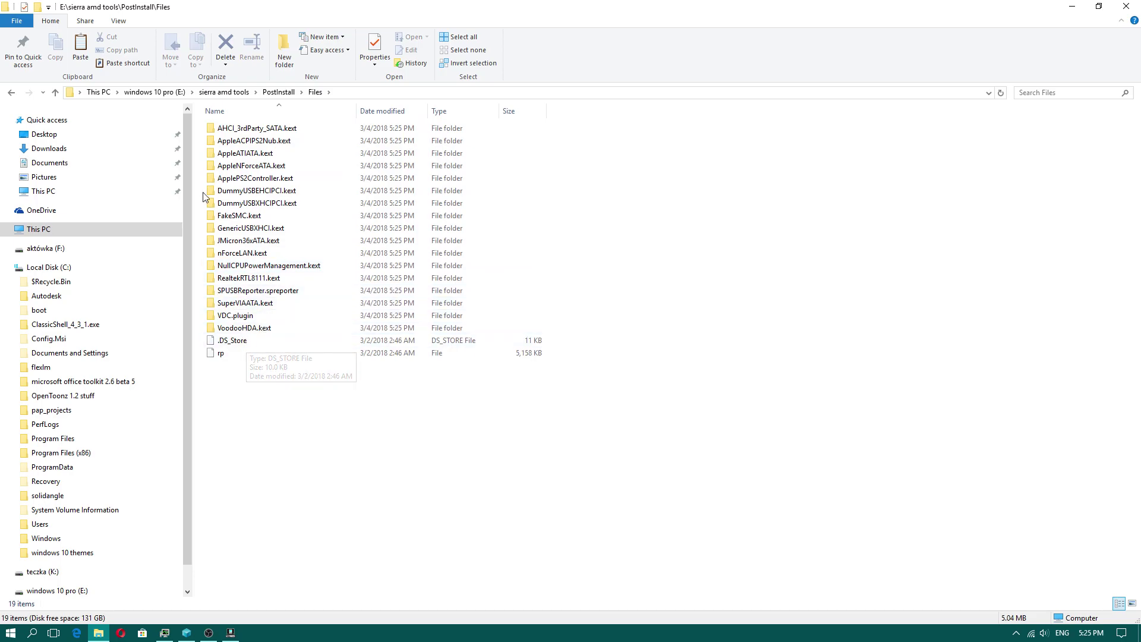
{"action": "left_click", "coordinate": [12, 93]}
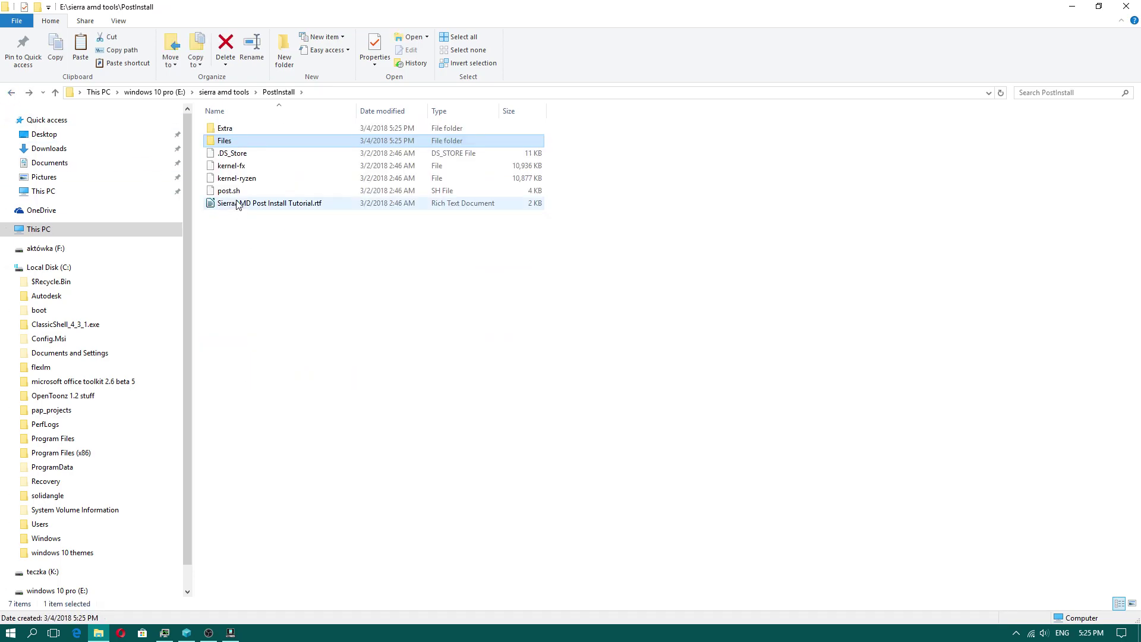
{"action": "left_click", "coordinate": [306, 204]}
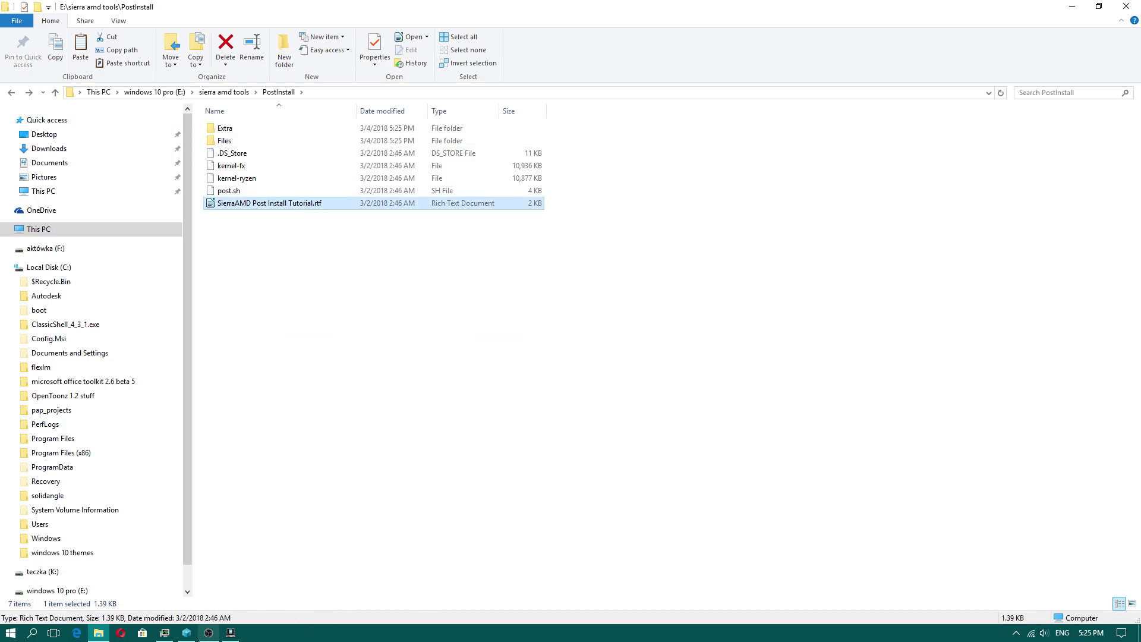
Open SierraAMD Post Install Tutorial.rtf in LibreOffice Writer, read it, and close it.
{"action": "double_click", "coordinate": [254, 203]}
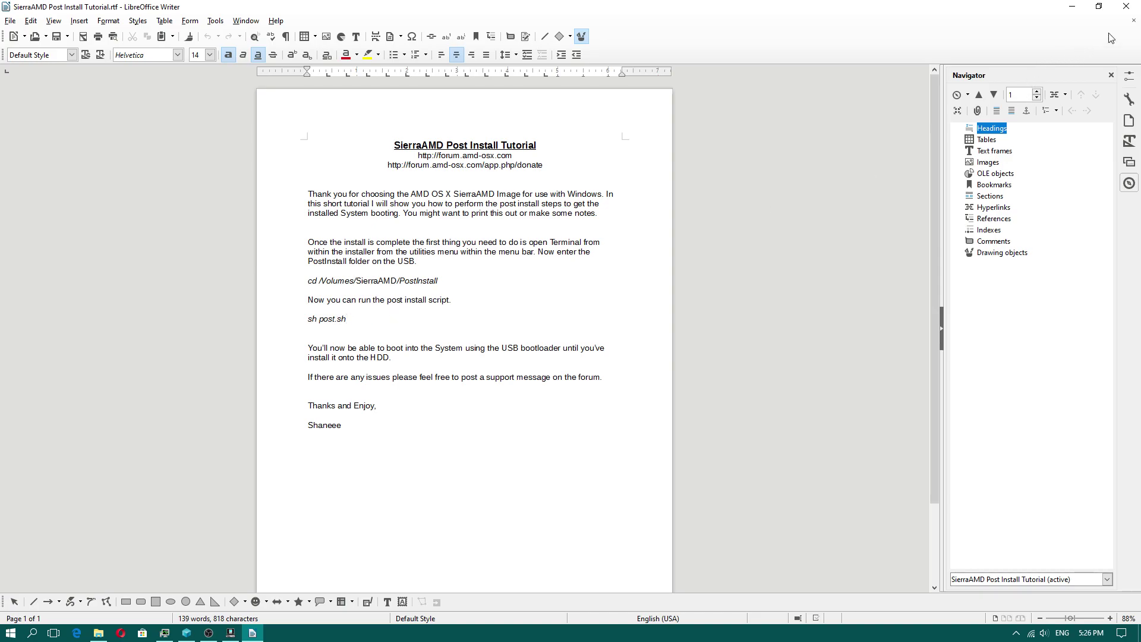
{"action": "left_click", "coordinate": [1126, 6]}
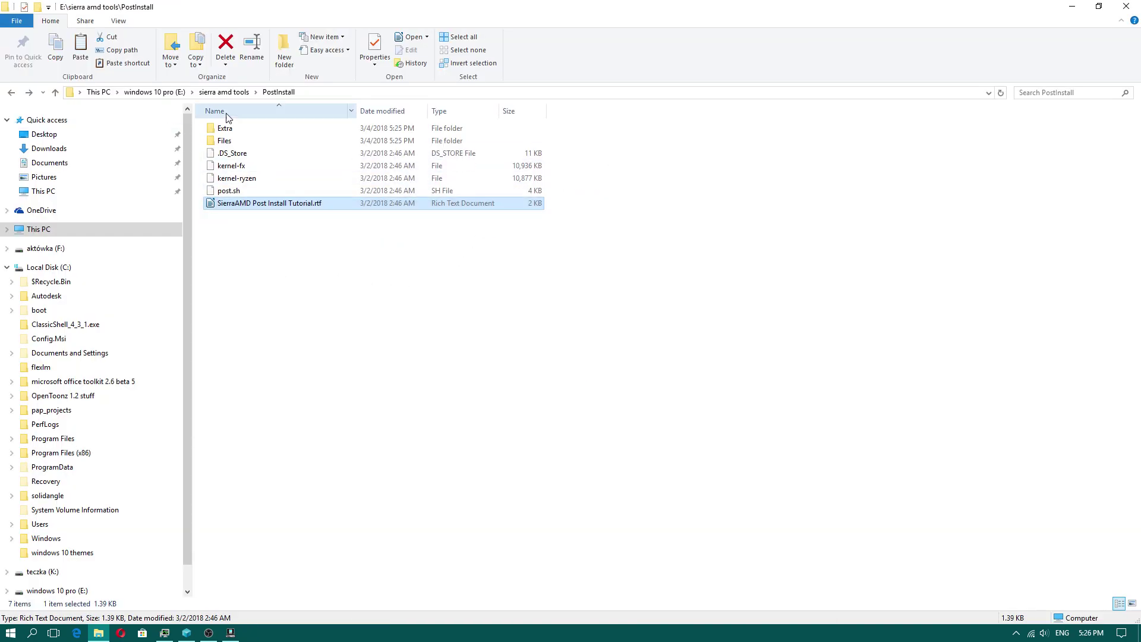
Open PostInstall's Files folder and select its kext folders.
{"action": "double_click", "coordinate": [249, 127]}
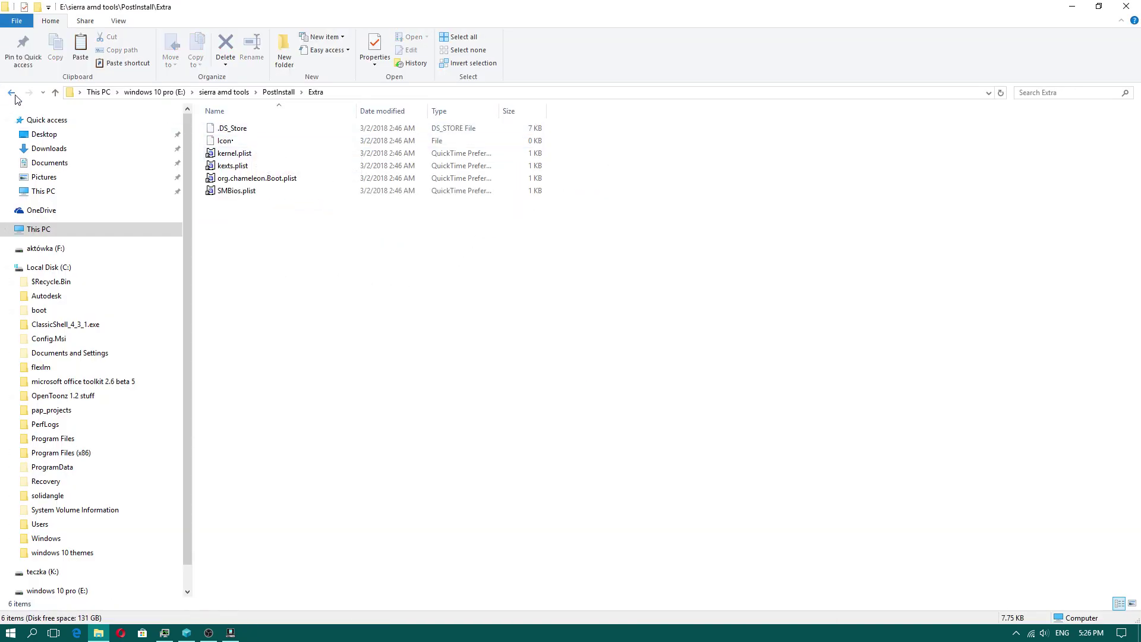
{"action": "left_click", "coordinate": [7, 92]}
{"action": "double_click", "coordinate": [226, 142]}
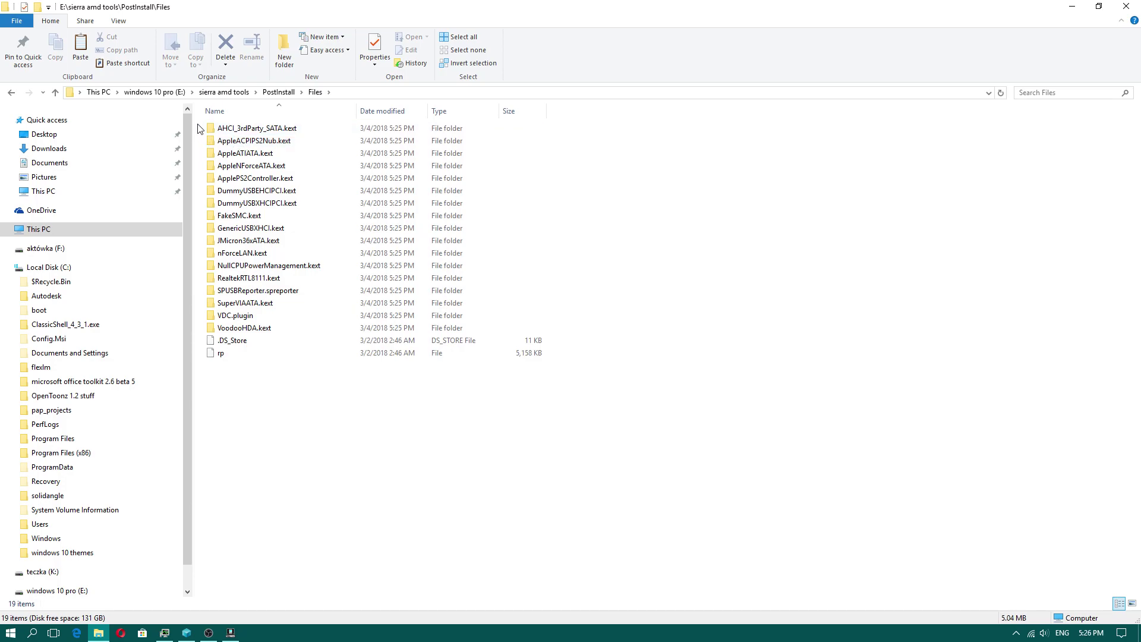
{"action": "left_click_drag", "start_coordinate": [200, 123], "coordinate": [343, 328]}
In TransMac, open Library > Extensions on the NORELSYS106X system volume.
{"action": "left_click", "coordinate": [230, 633]}
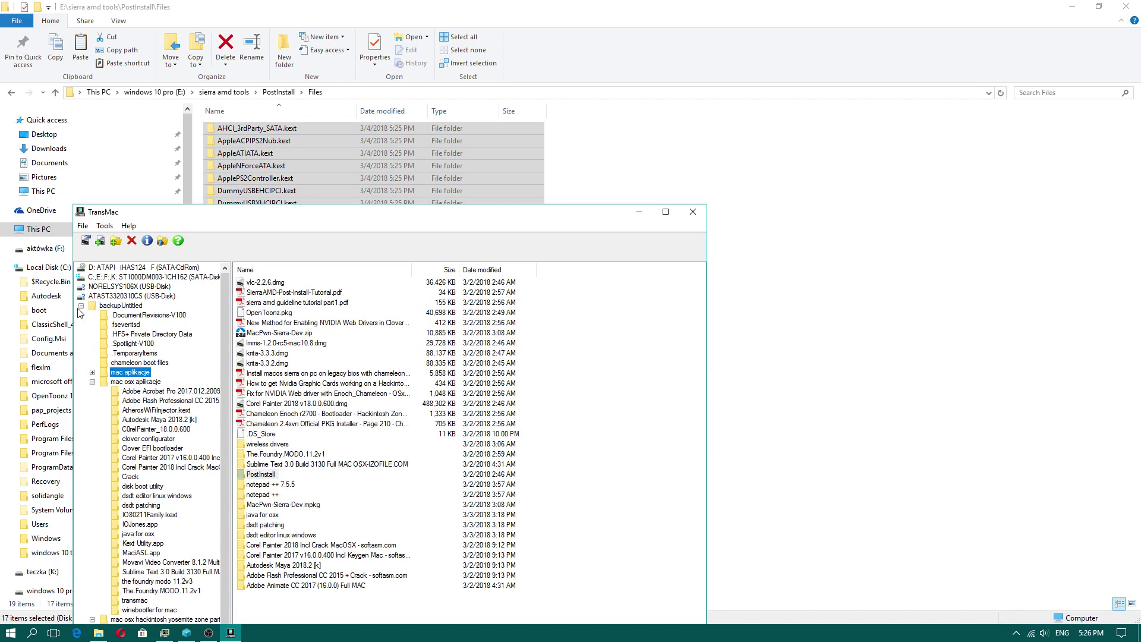
{"action": "left_click", "coordinate": [107, 306]}
{"action": "double_click", "coordinate": [102, 306]}
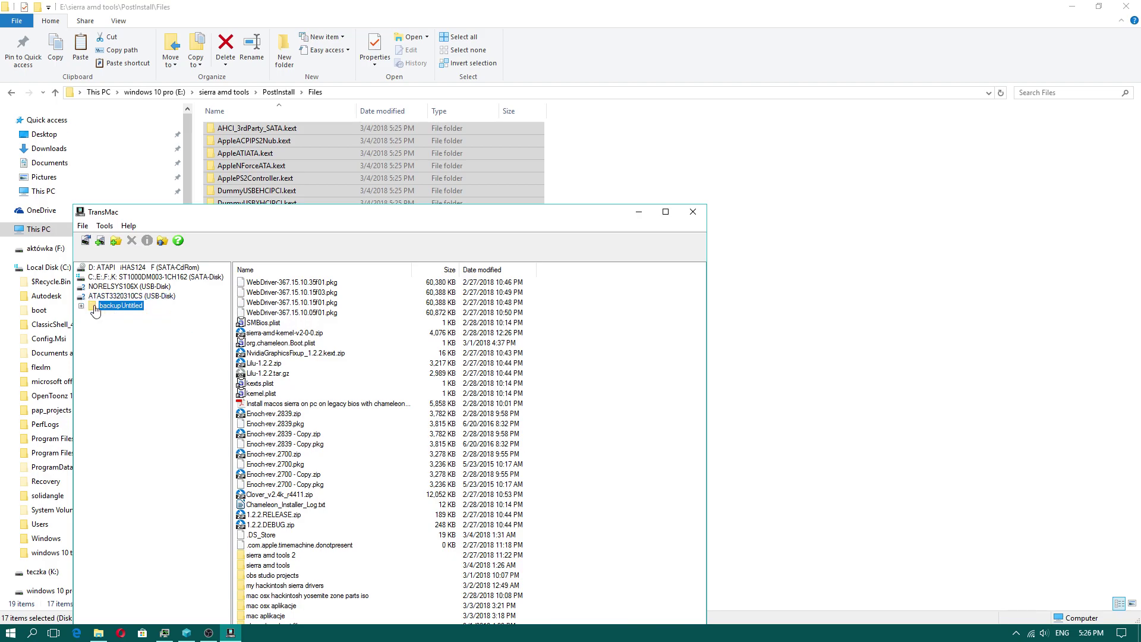
{"action": "double_click", "coordinate": [112, 306]}
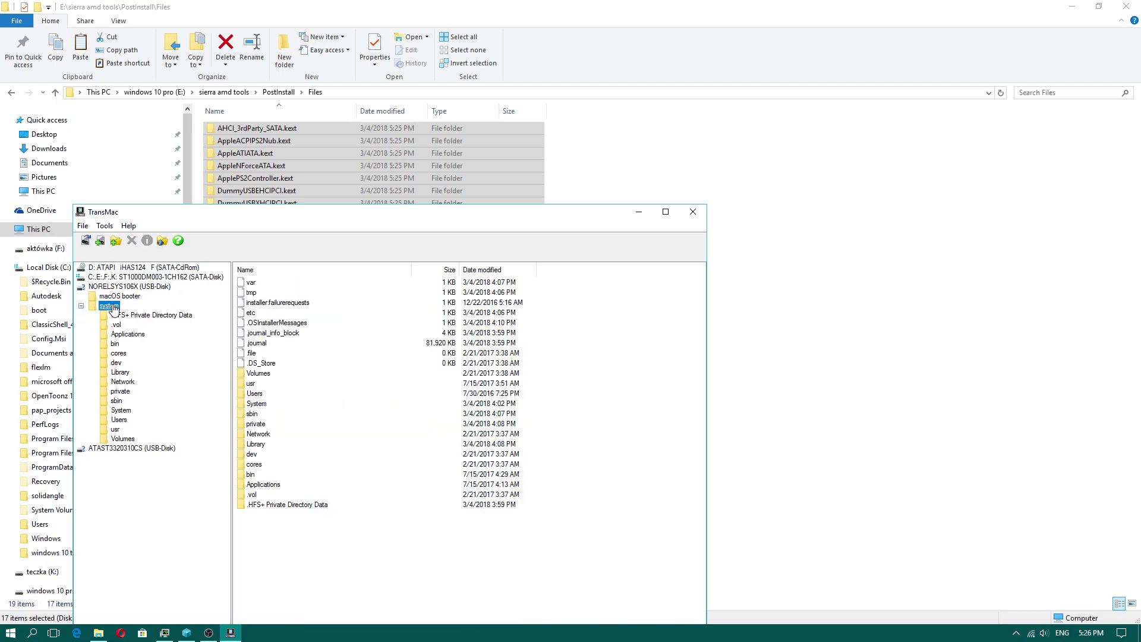
{"action": "double_click", "coordinate": [120, 372]}
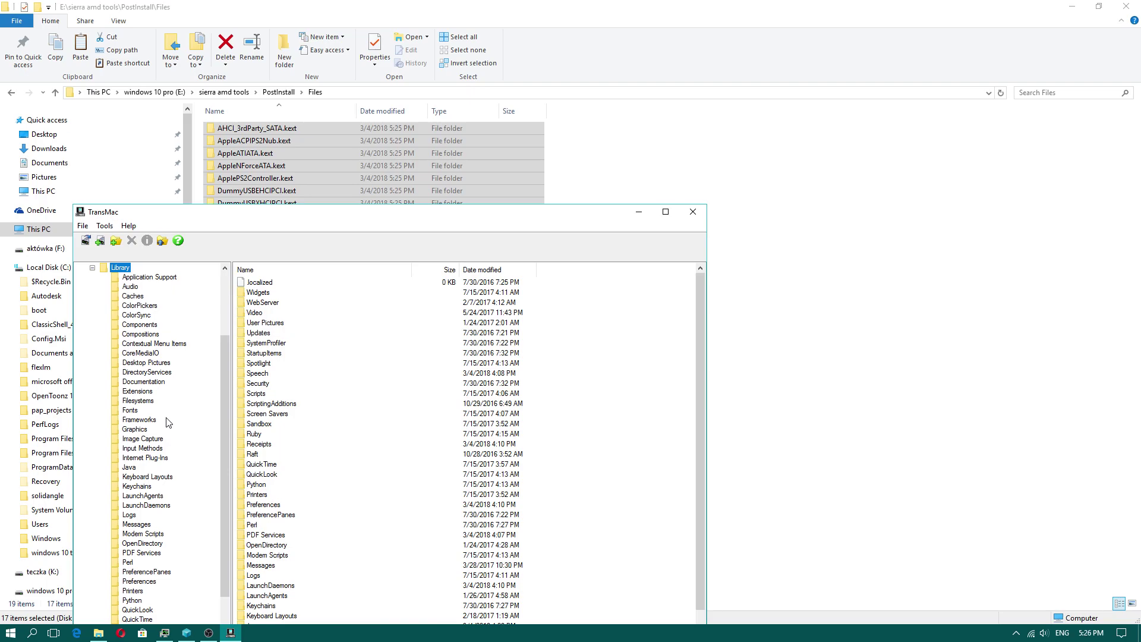
{"action": "double_click", "coordinate": [138, 391]}
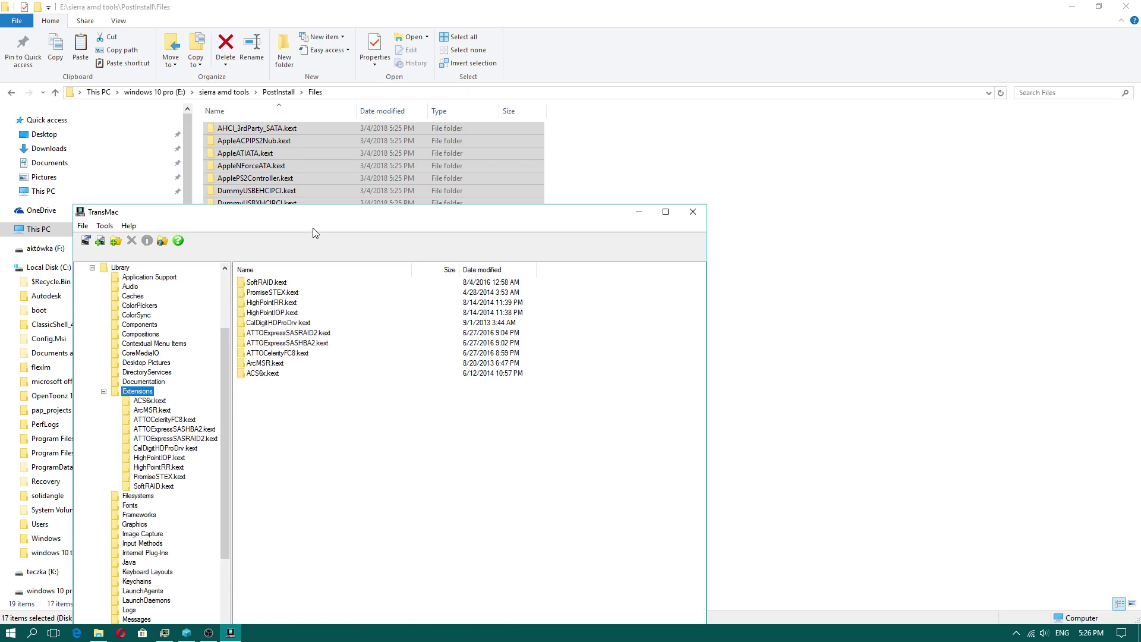
{"action": "left_click_drag", "start_coordinate": [314, 220], "coordinate": [678, 218]}
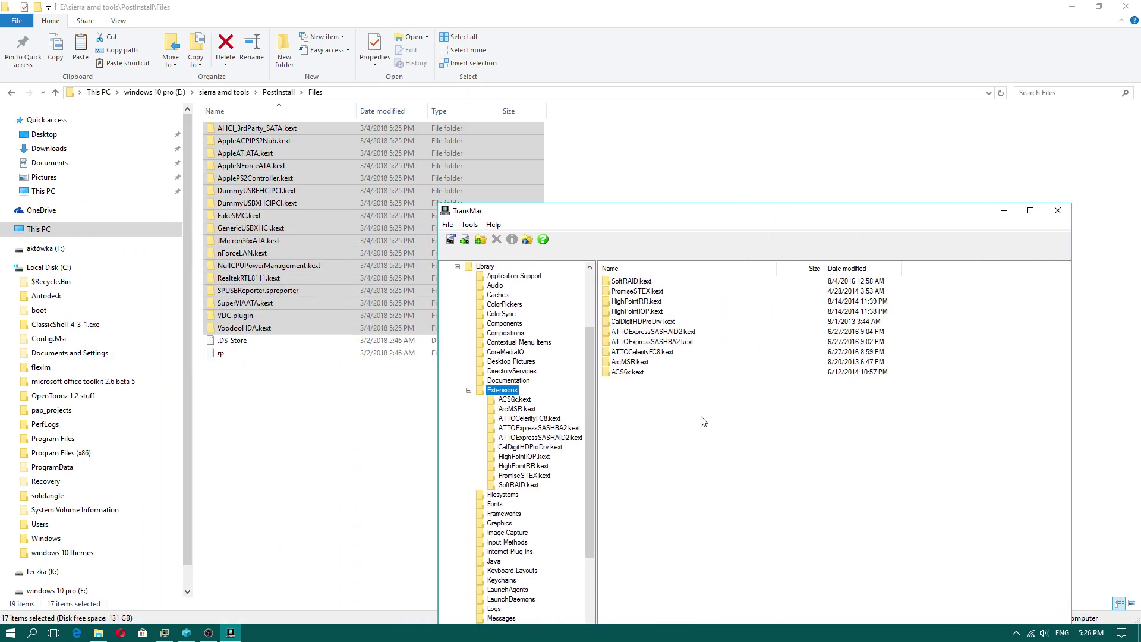
Copy all 19 items from Files into Extensions, then close TransMac.
{"action": "left_click_drag", "start_coordinate": [252, 396], "coordinate": [232, 97]}
{"action": "left_click_drag", "start_coordinate": [235, 140], "coordinate": [697, 466]}
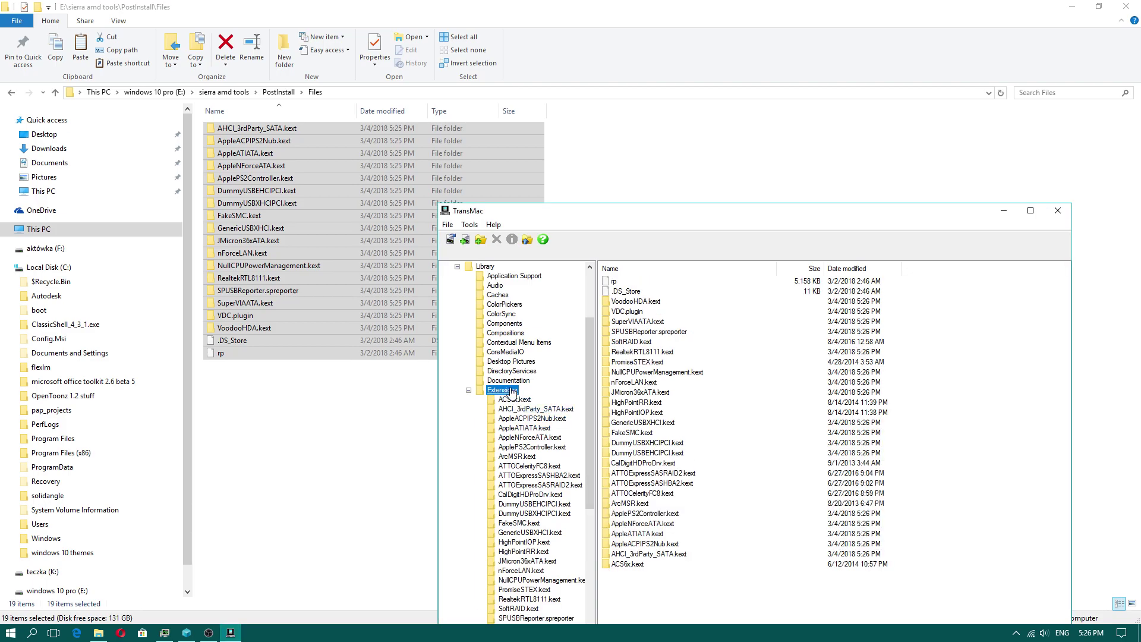
{"action": "left_click", "coordinate": [469, 391]}
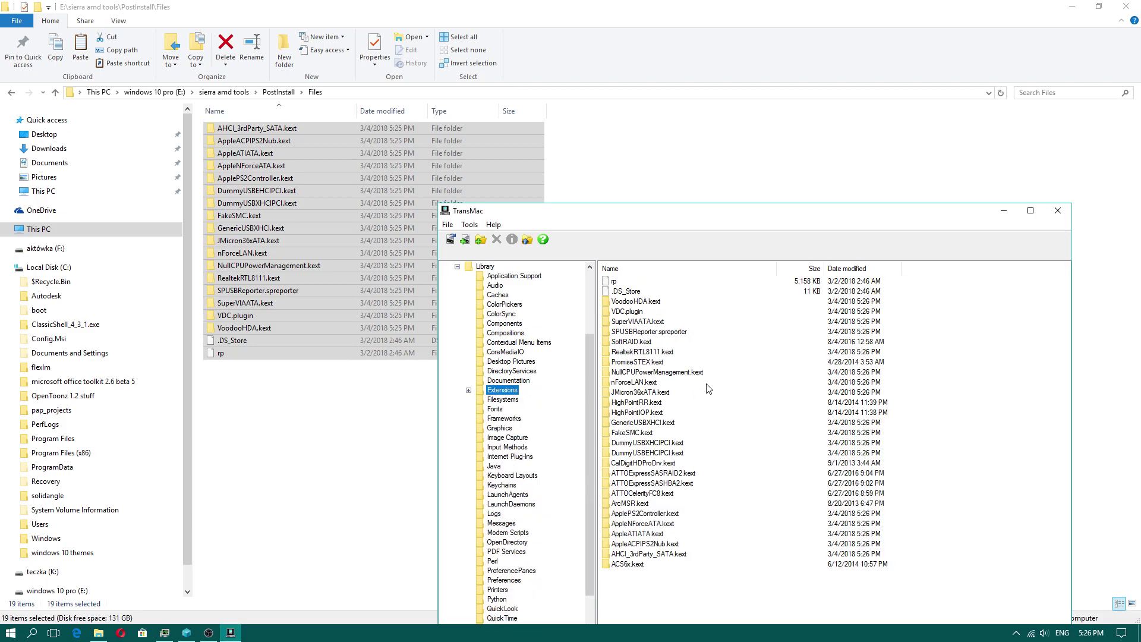
{"action": "left_click", "coordinate": [1058, 210]}
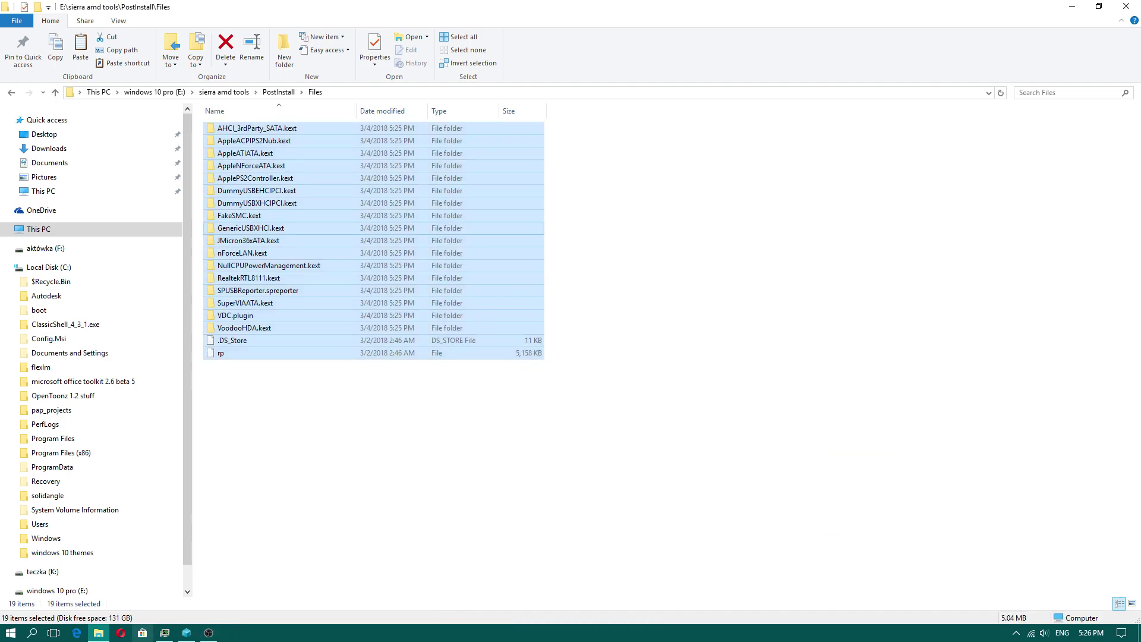
Bring the OBS Studio window over File Explorer and drag it to the right.
{"action": "left_click", "coordinate": [208, 632]}
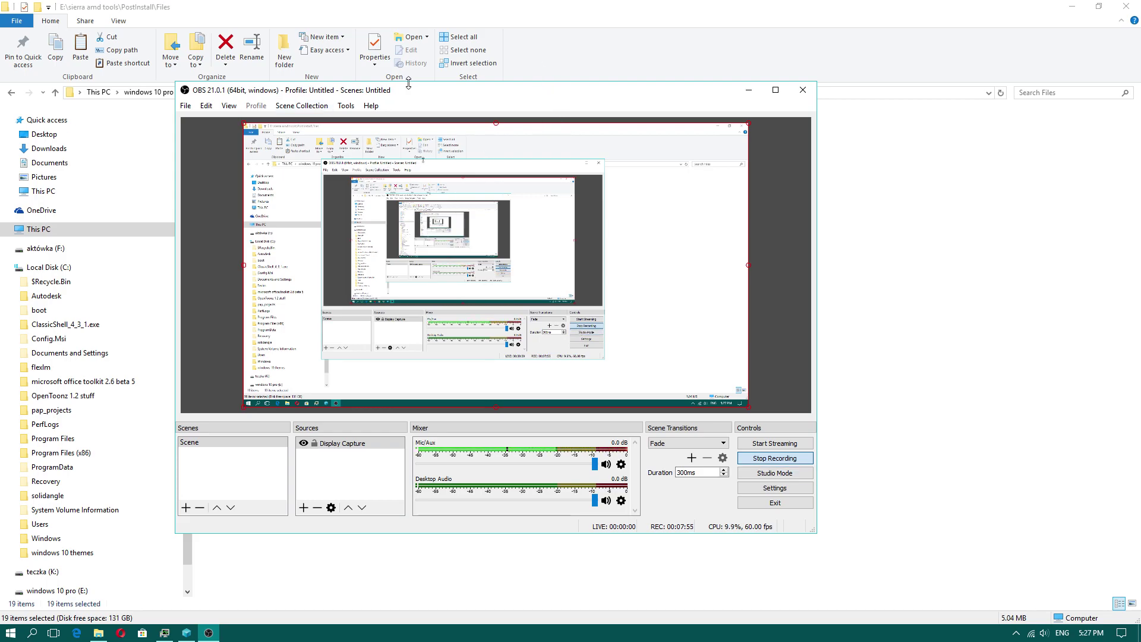
{"action": "left_click_drag", "start_coordinate": [411, 89], "coordinate": [622, 104]}
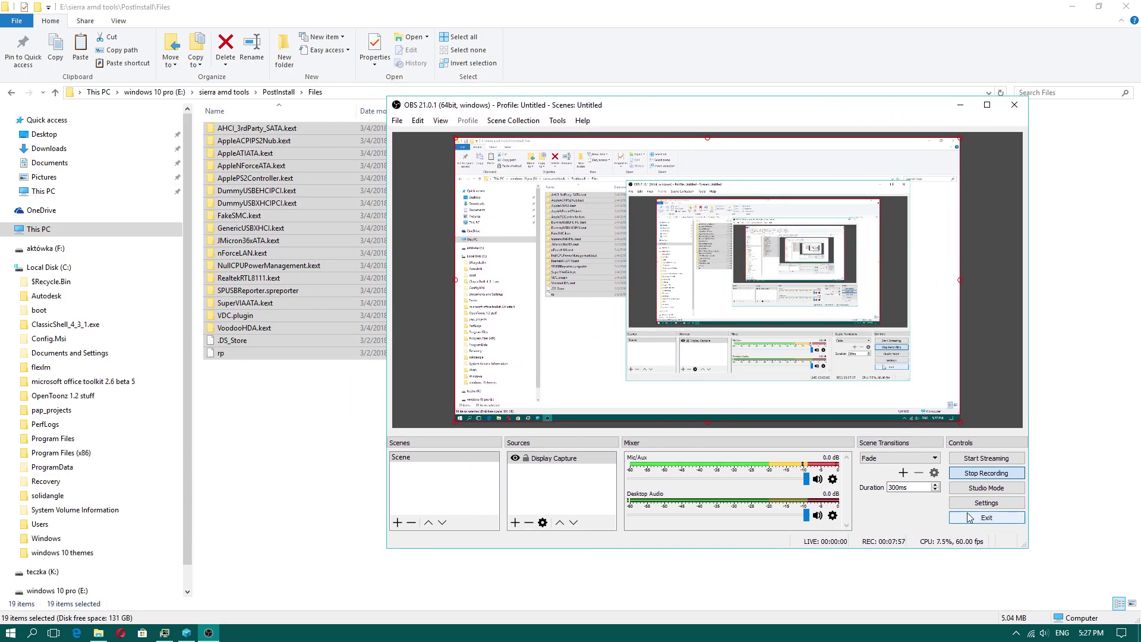